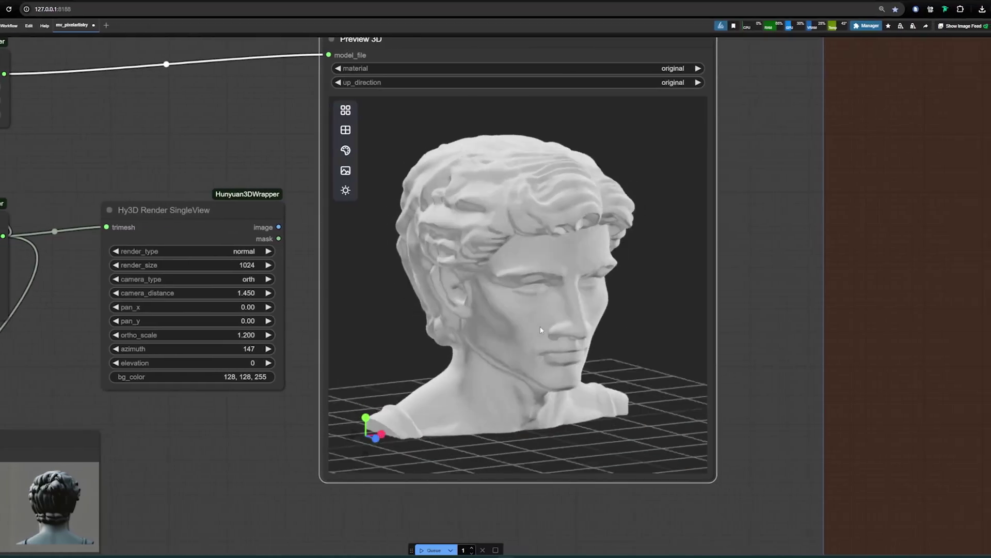
Examine the sculpted bust, with and without texture, and the untextured crouching creature mesh in the Preview 3D nodes
left_click_drag(516, 327, 555, 321)
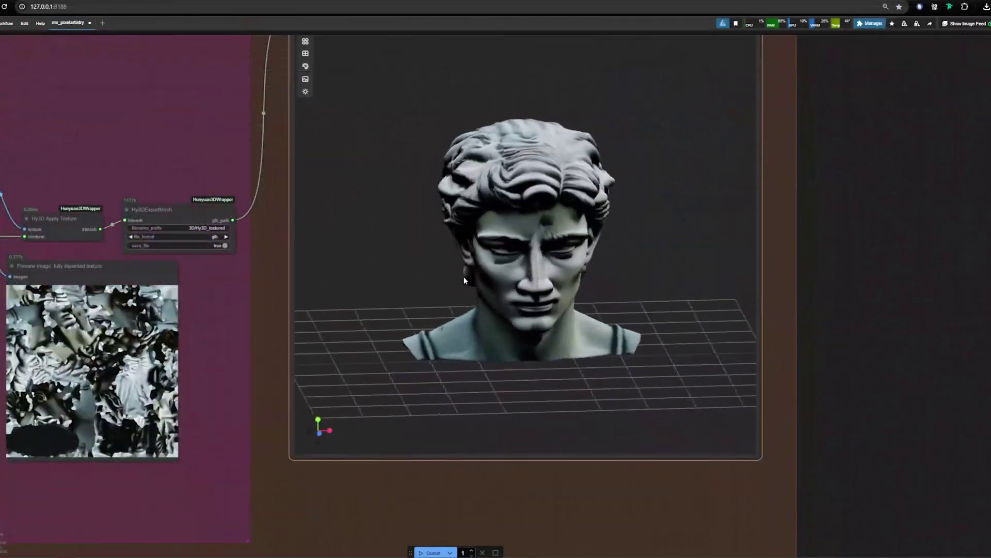
left_click_drag(511, 281, 573, 318)
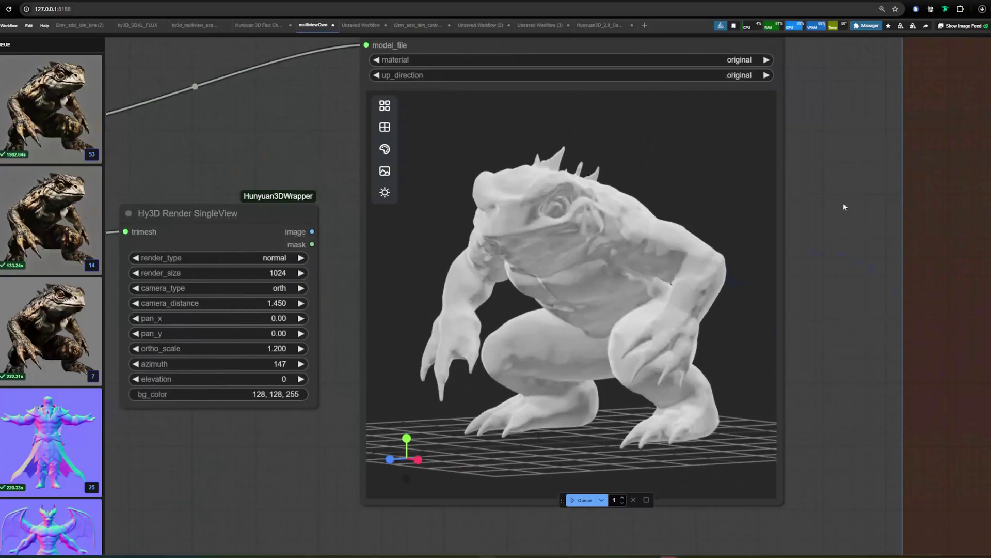
scroll(844, 203, "up", 2)
scroll(861, 219, "up", 1)
scroll(874, 196, "down", 3)
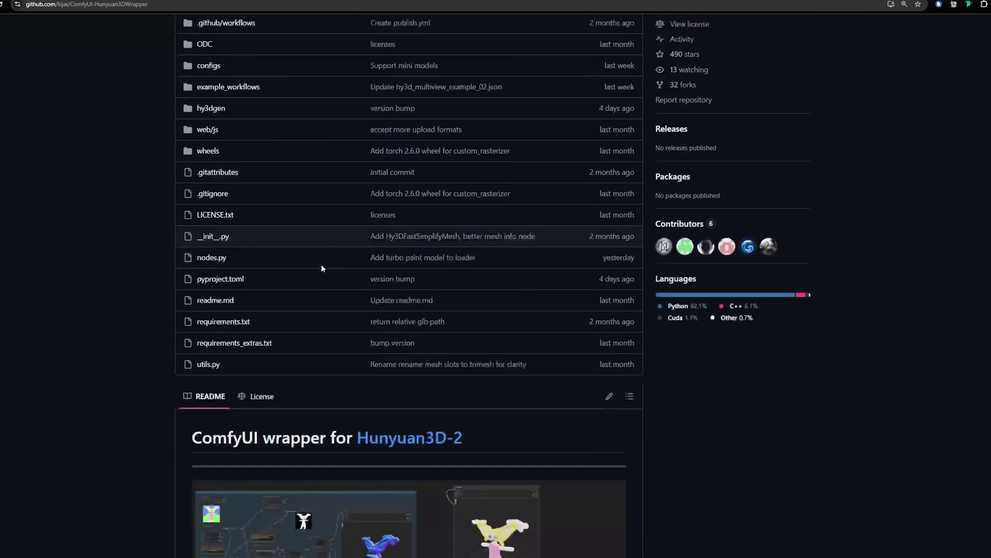
Look through the file list and README of the ComfyUI-Hunyuan3DWrapper repository on GitHub
scroll(319, 258, "down", 3)
scroll(732, 317, "down", 4)
scroll(732, 316, "up", 1)
scroll(491, 299, "down", 1)
scroll(476, 230, "up", 4)
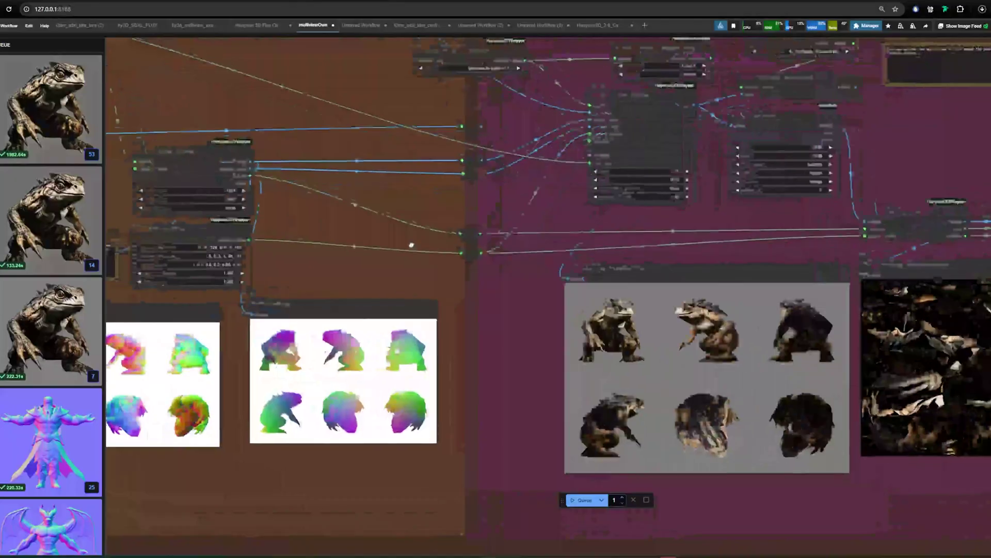
Inspect the creature workflow's multiview and texture previews, and view the textured creature model from another angle
scroll(669, 146, "up", 3)
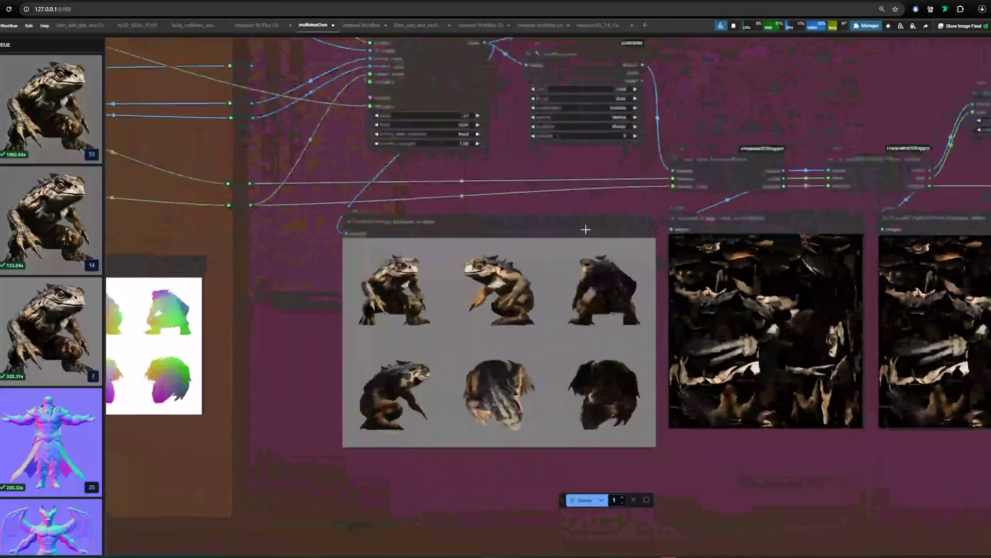
scroll(670, 146, "down", 5)
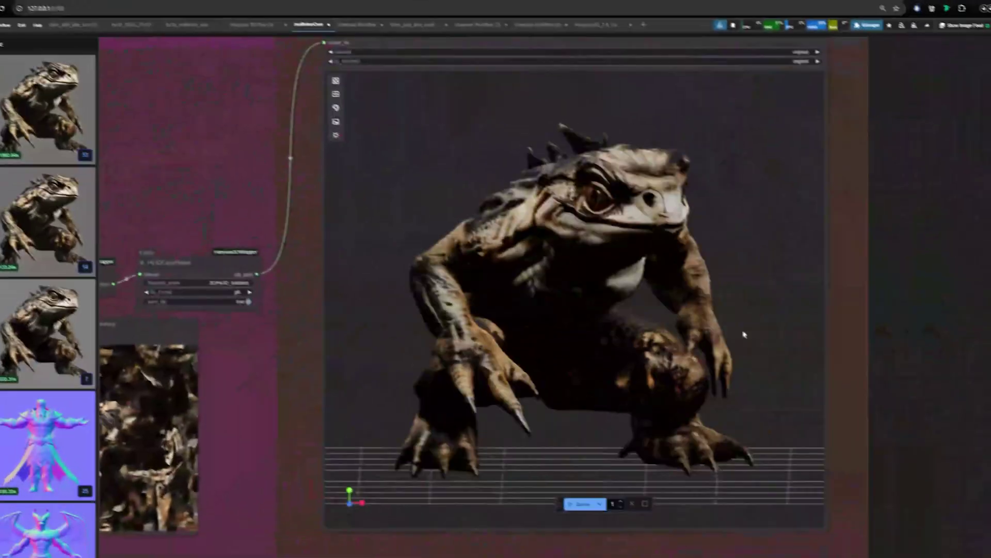
scroll(803, 330, "up", 3)
left_click_drag(744, 332, 594, 302)
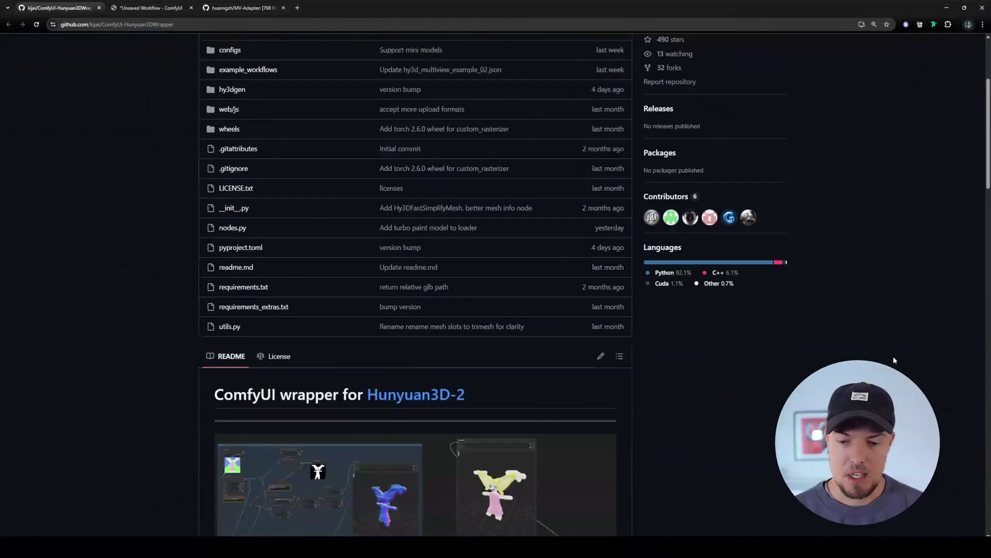
Review the ComfyUI-Hunyuan3DWrapper repository page, including its example workflow image and the README's Models section
scroll(888, 356, "up", 5)
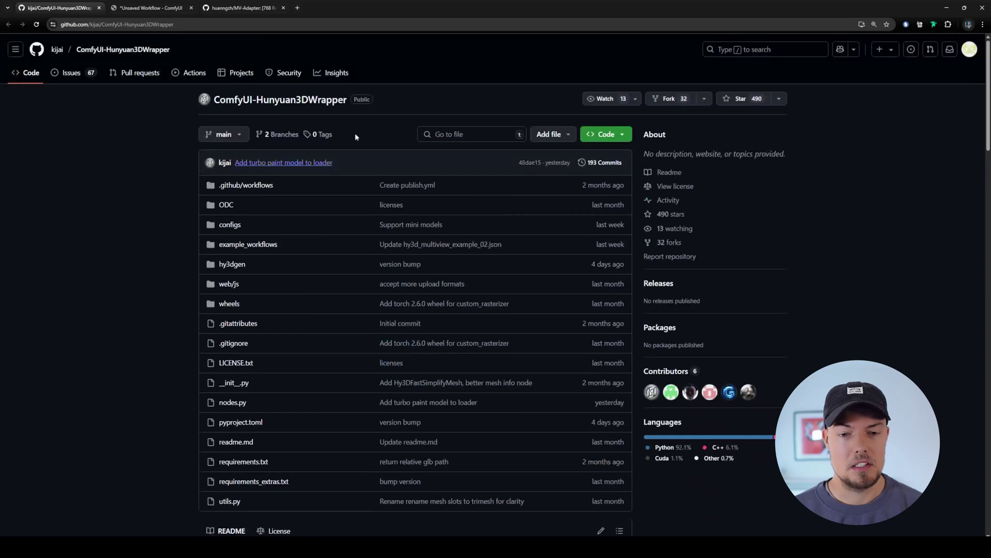
scroll(333, 262, "down", 8)
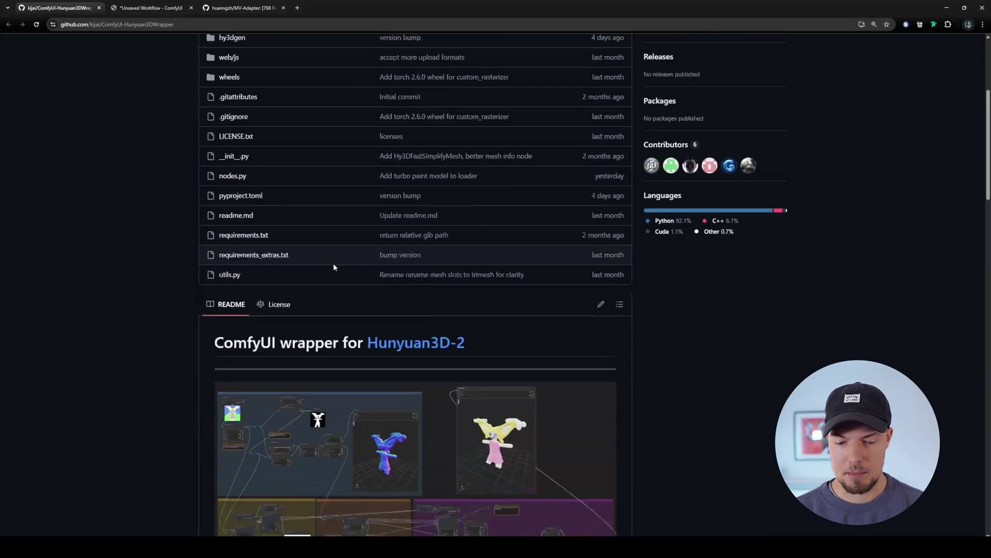
scroll(324, 245, "down", 2)
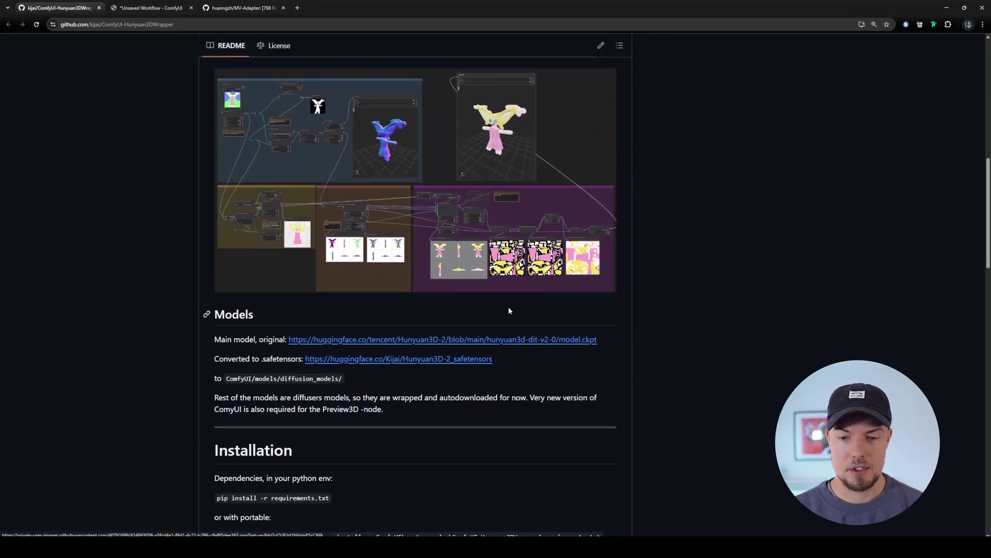
scroll(594, 299, "up", 4)
scroll(669, 315, "up", 3)
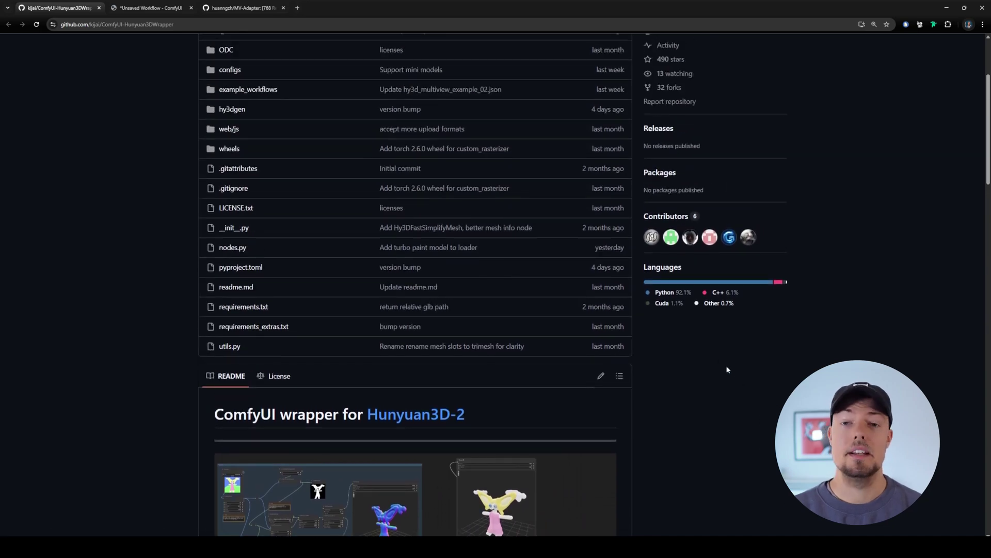
scroll(672, 393, "up", 3)
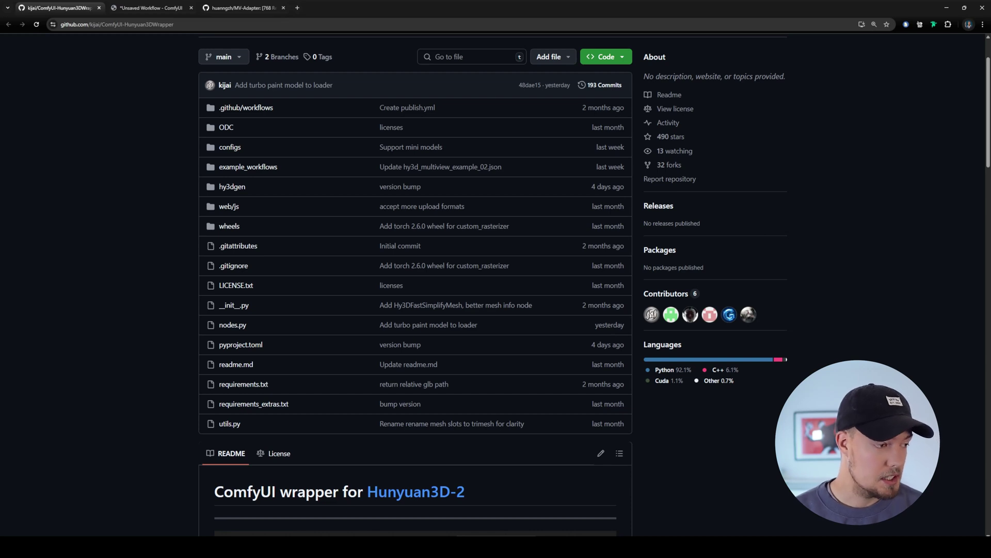
Go to ComfyUI\custom_nodes in the ComfyUI_windows_portable folder and delete the existing ComfyUI-Hunyuan3DWrapper folder
left_click_drag(0, 212, 169, 96)
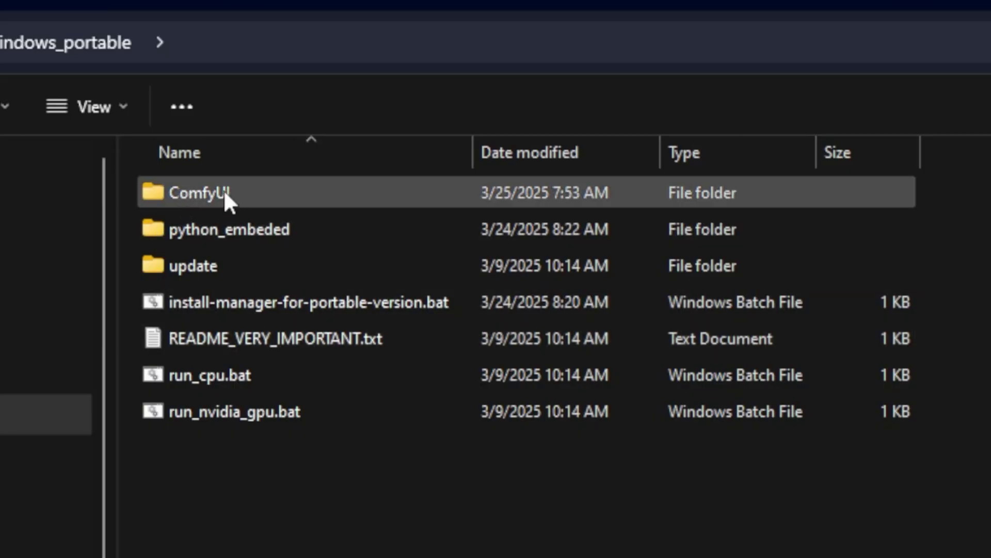
double_click(264, 183)
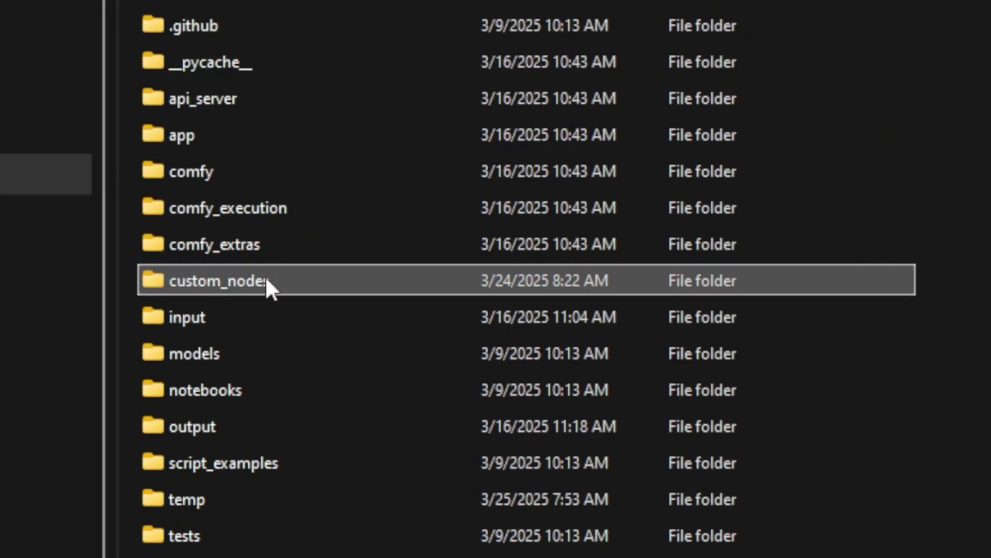
double_click(338, 284)
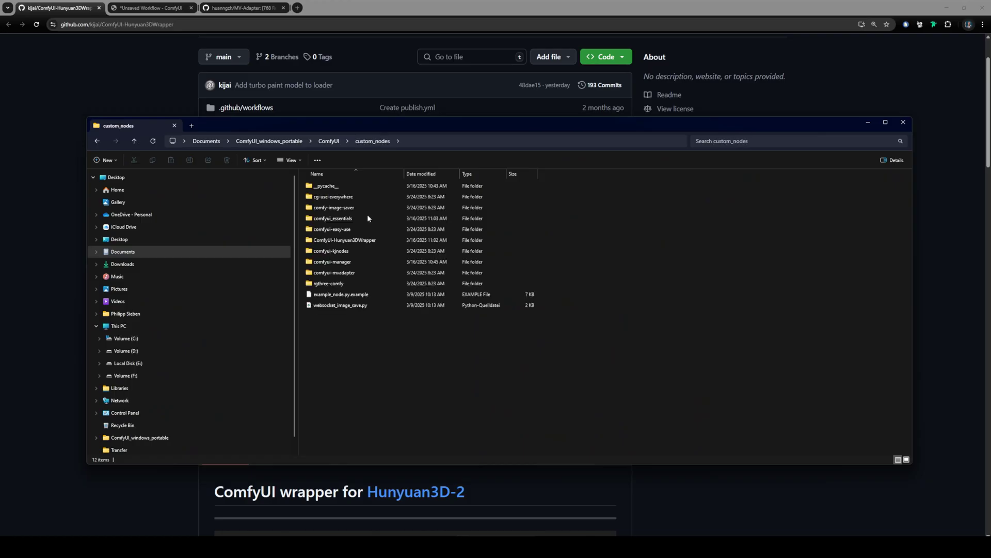
left_click(347, 241)
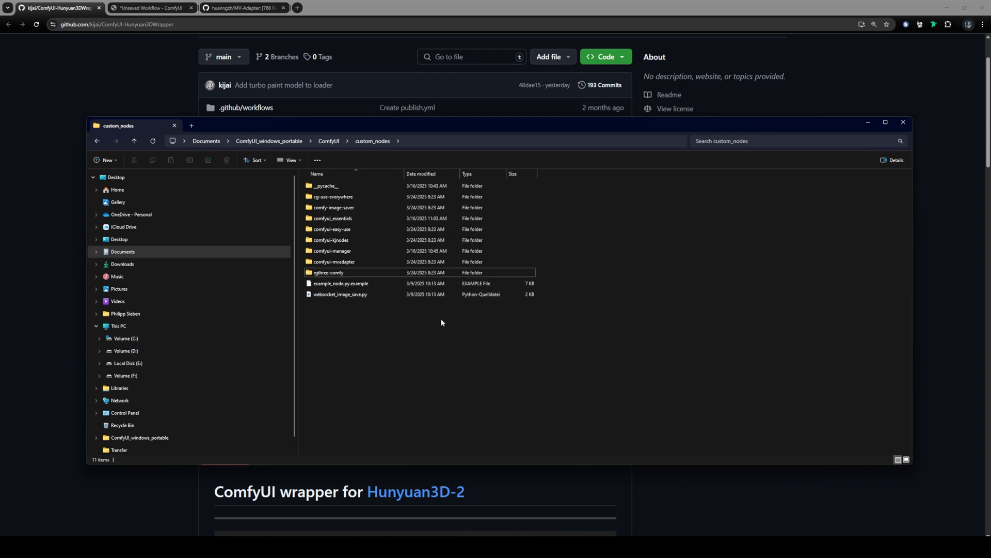
left_click(397, 362)
Return to the browser and copy the URL of the ComfyUI-Hunyuan3DWrapper GitHub repository
left_click(113, 75)
scroll(538, 278, "down", 8)
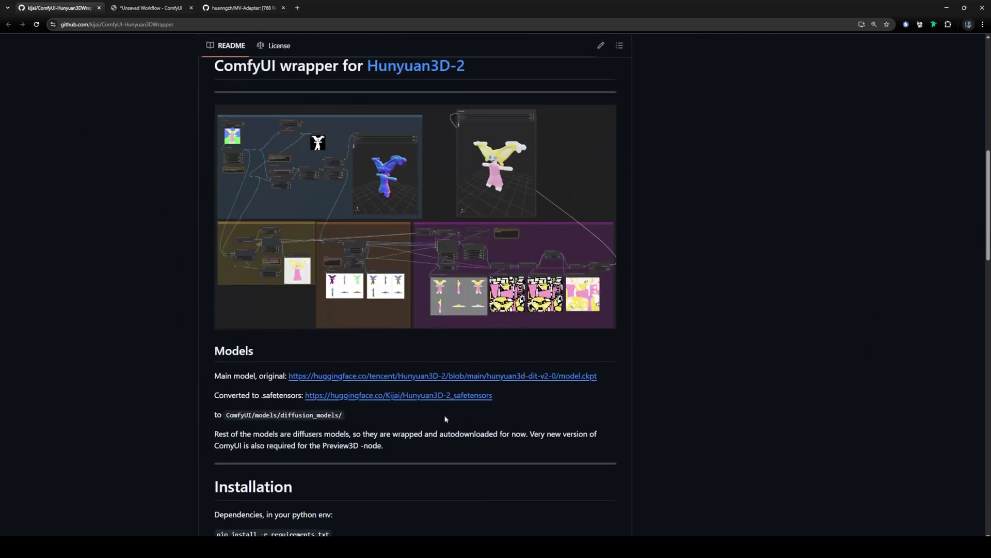
scroll(451, 398, "up", 10)
scroll(298, 297, "down", 9)
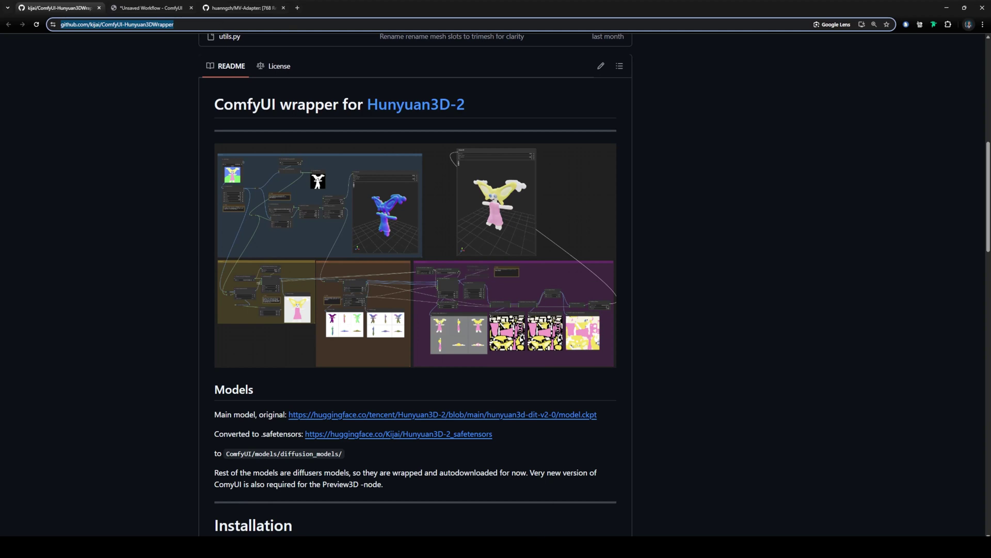
Switch to File Explorer and open a command prompt in the custom_nodes folder
left_click(454, 546)
left_click(386, 502)
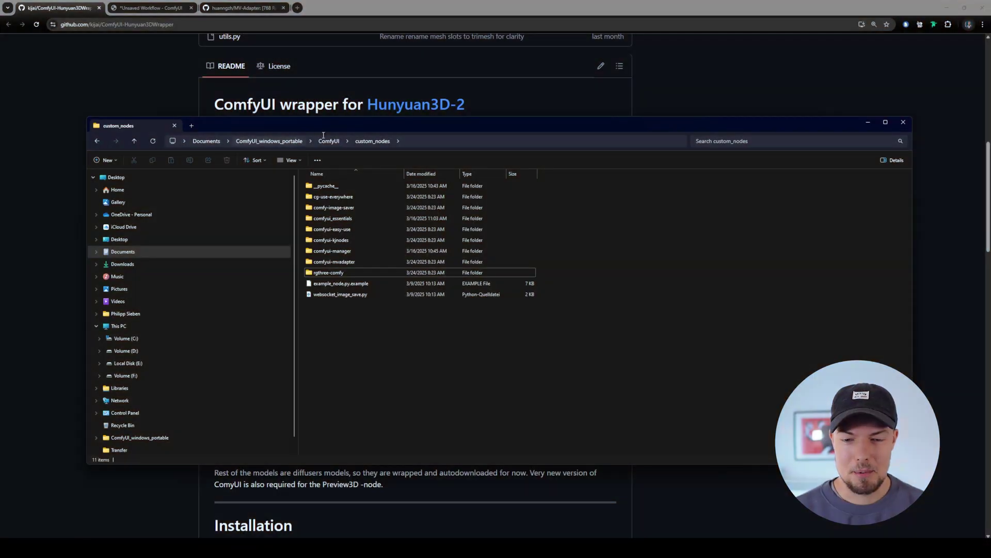
left_click_drag(386, 127, 419, 120)
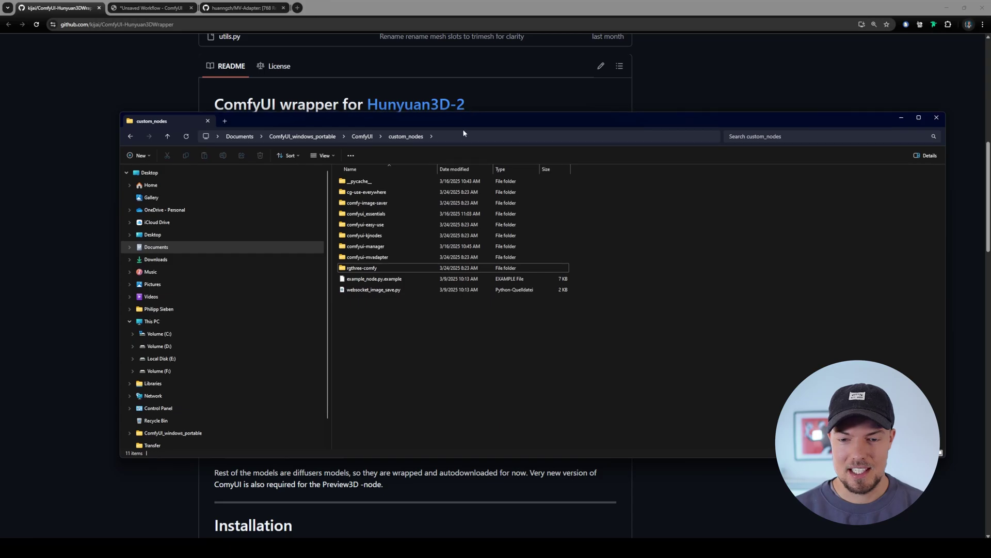
left_click(473, 134)
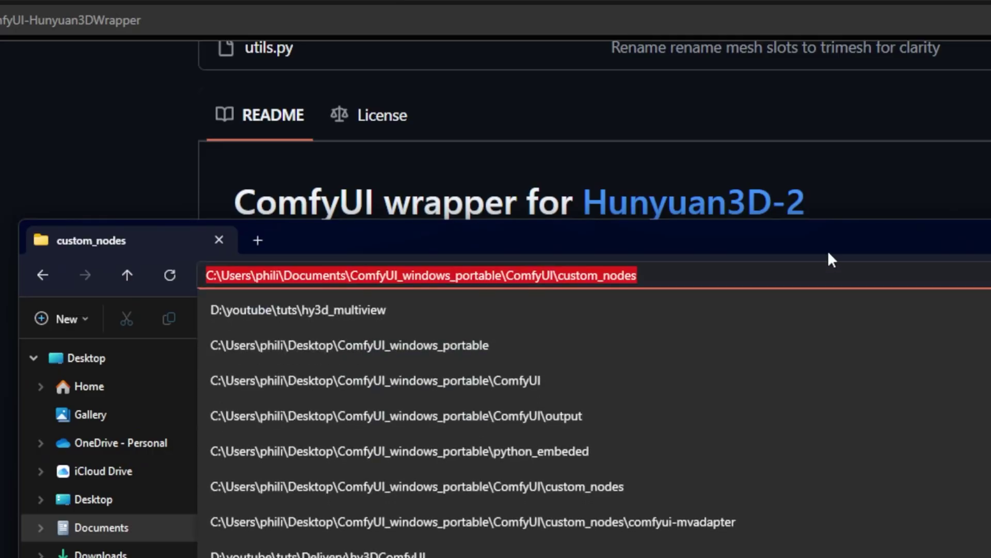
type("cmd")
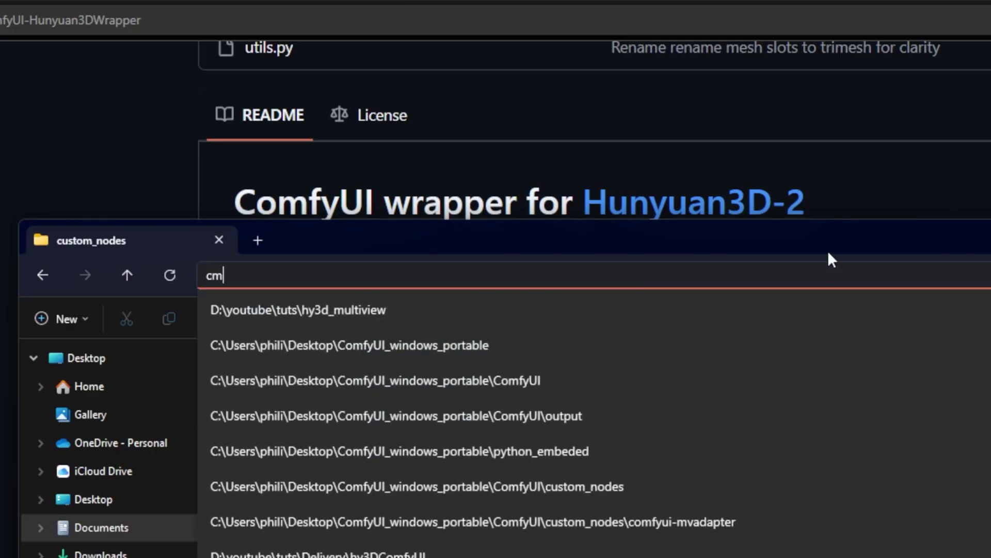
key("Return")
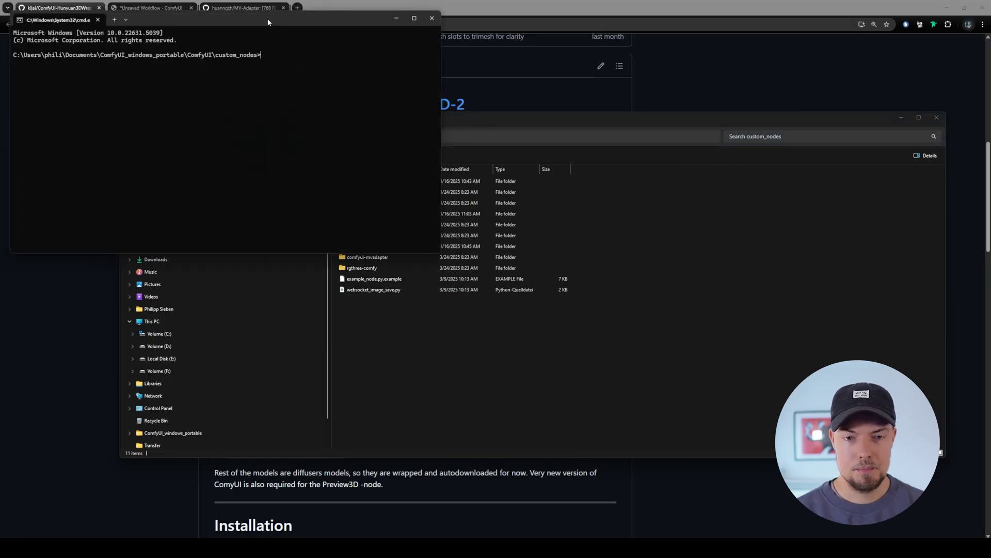
left_click_drag(268, 21, 420, 147)
left_click_drag(289, 145, 312, 138)
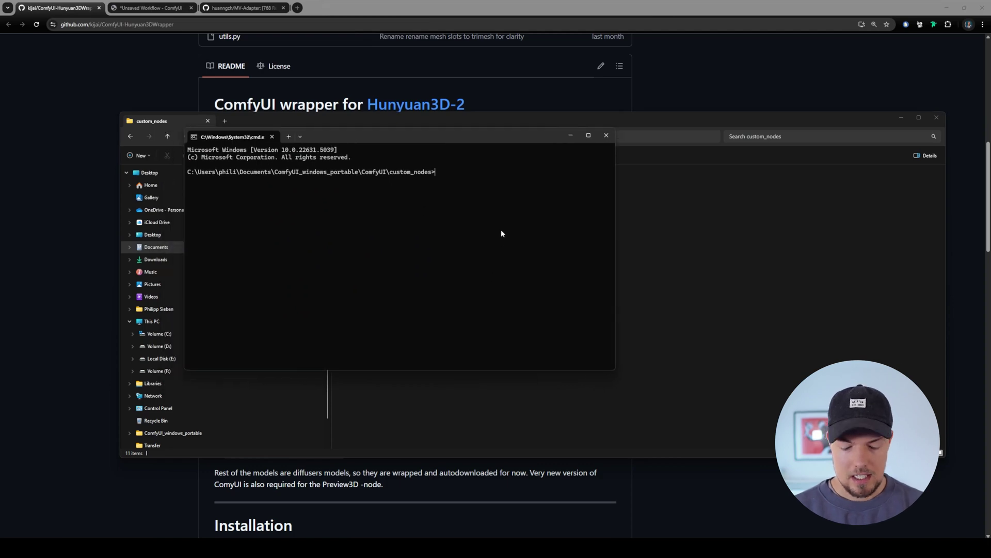
type("git clone")
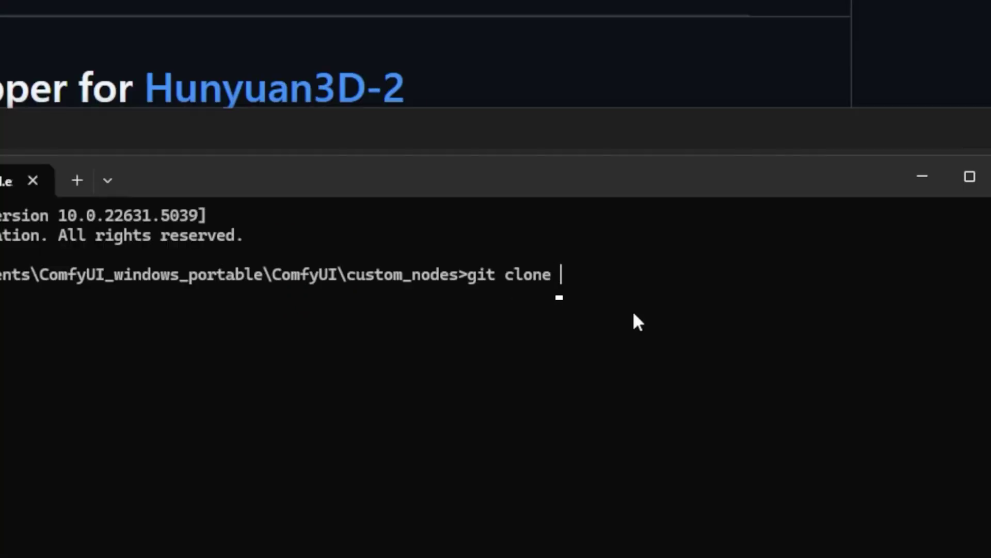
type("https://github.com/kijai/ComfyUI-Hunyuan3DWrapper")
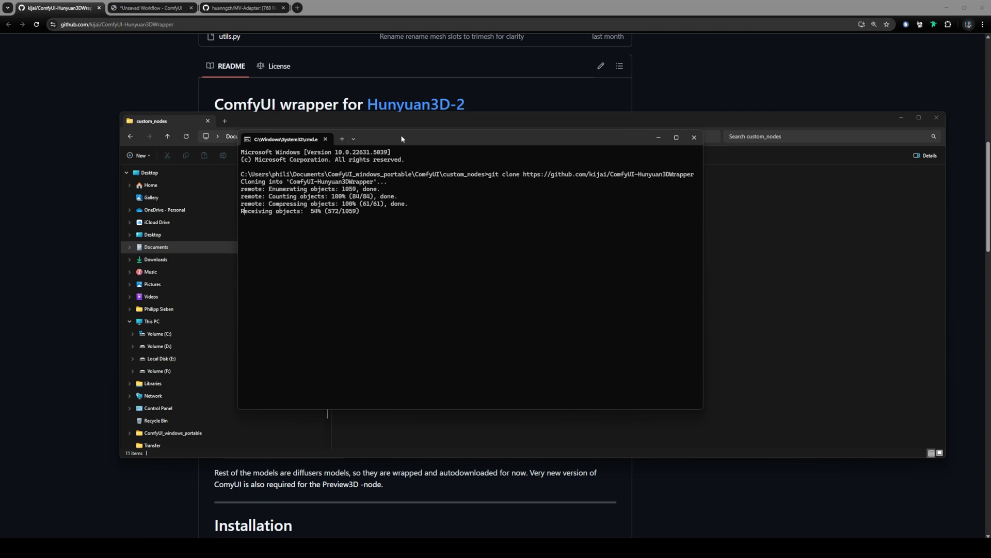
left_click_drag(402, 136, 677, 180)
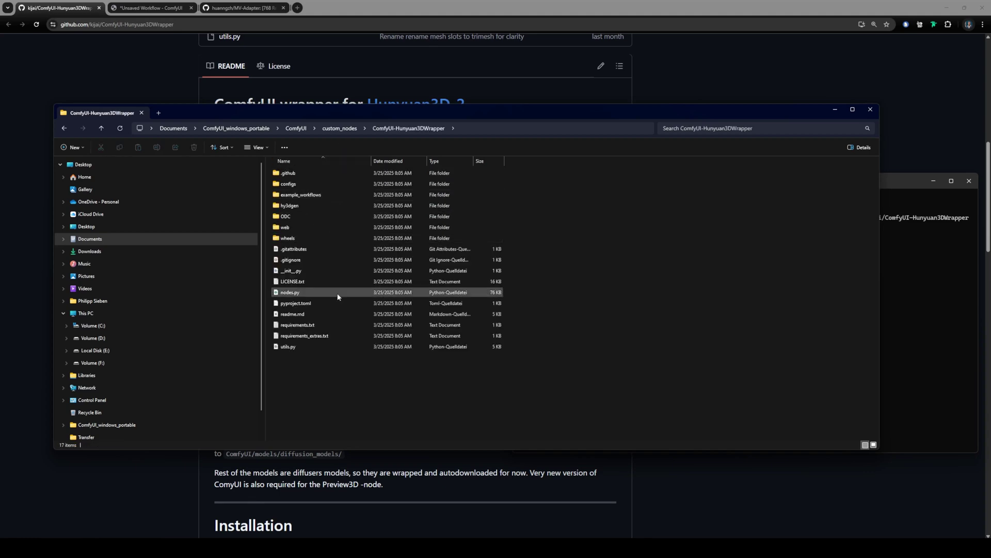
Open the example_workflows folder inside the cloned ComfyUI-Hunyuan3DWrapper folder
left_click_drag(351, 378, 292, 171)
left_click(335, 367)
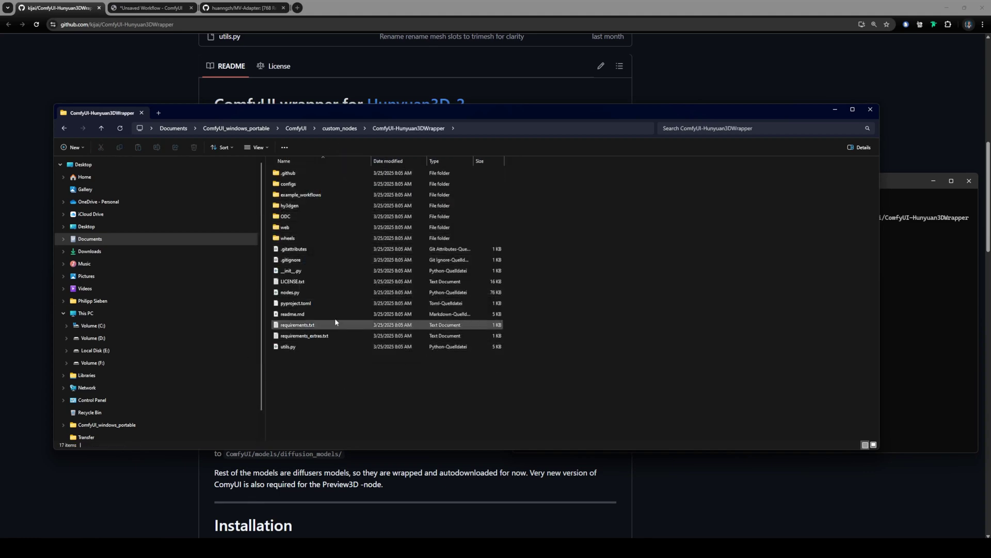
double_click(310, 198)
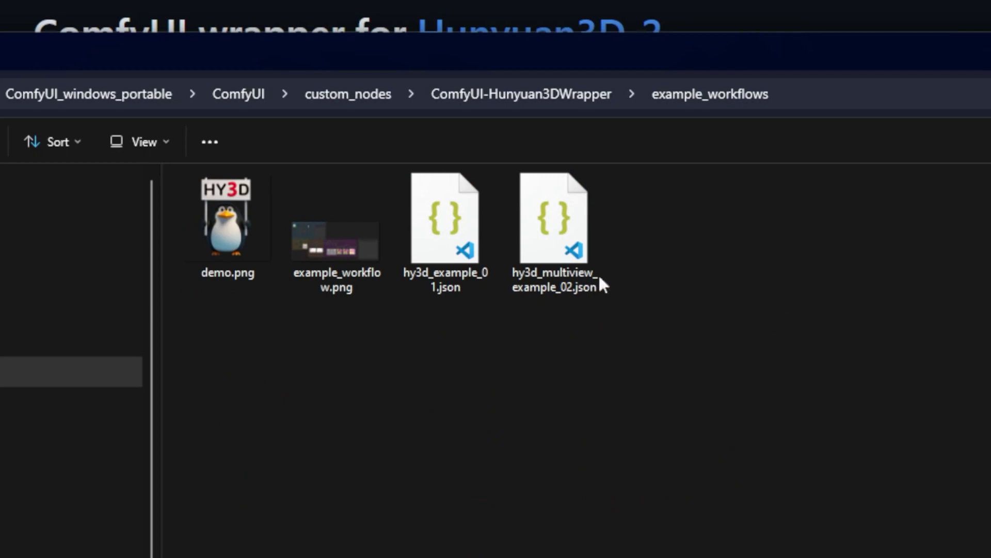
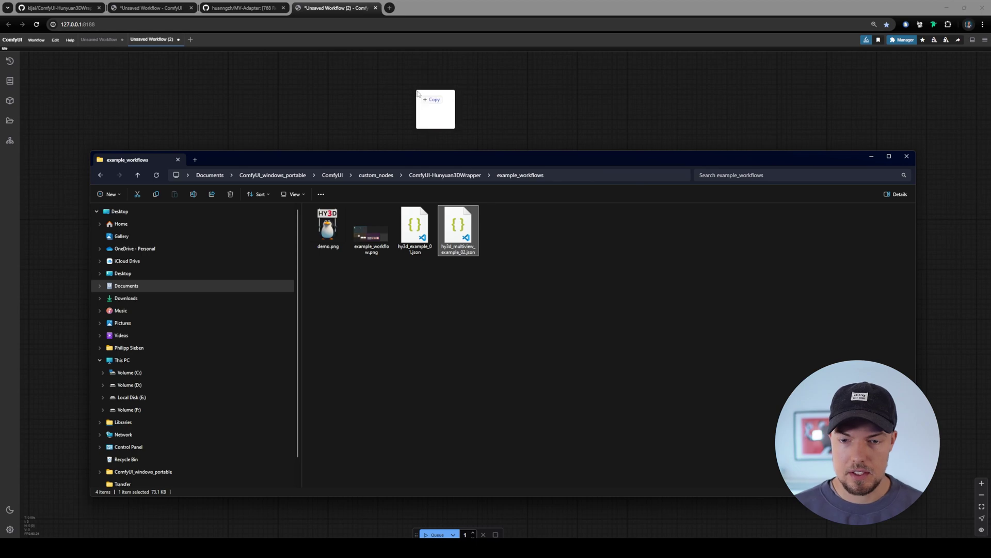
Load hy3d_multiview_example_02.json into ComfyUI and examine the Hy3DGenerateMeshMultiView node and its connected nodes
scroll(554, 262, "down", 10)
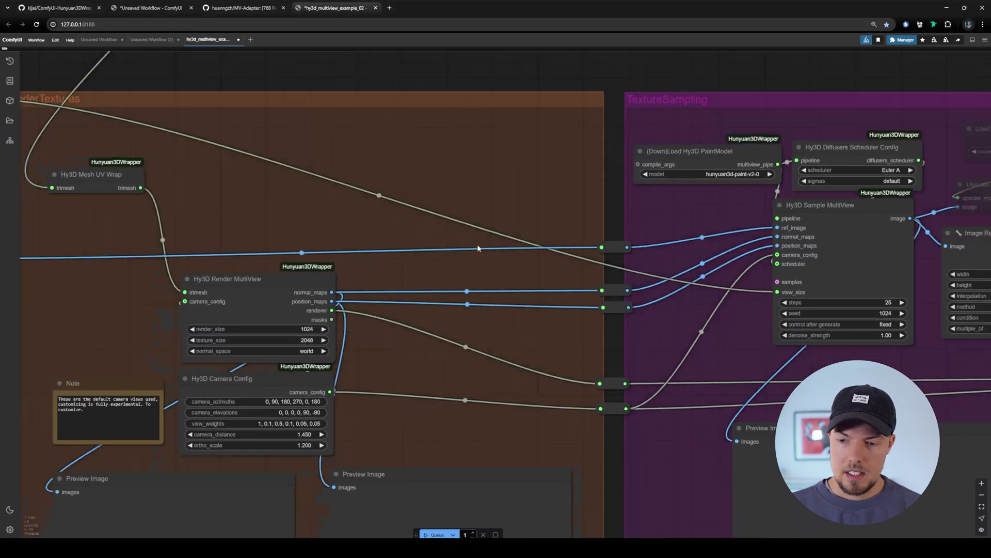
scroll(611, 349, "up", 10)
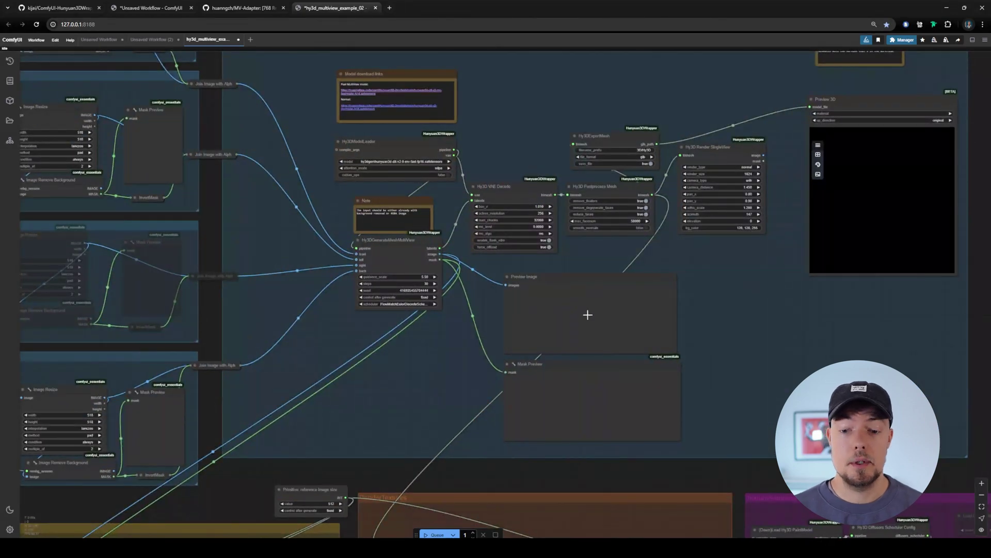
scroll(392, 243, "up", 6)
left_click(442, 264)
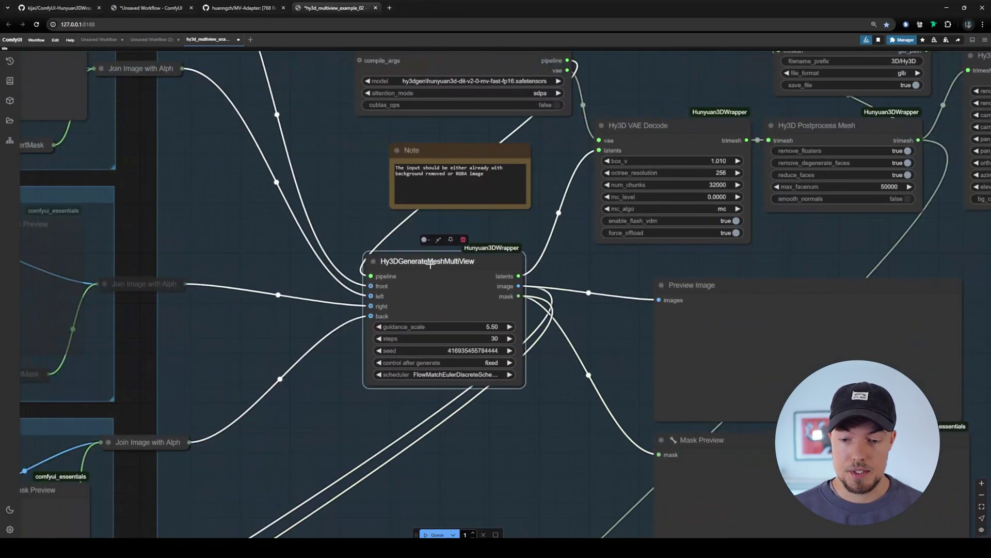
scroll(494, 272, "down", 6)
scroll(511, 253, "up", 6)
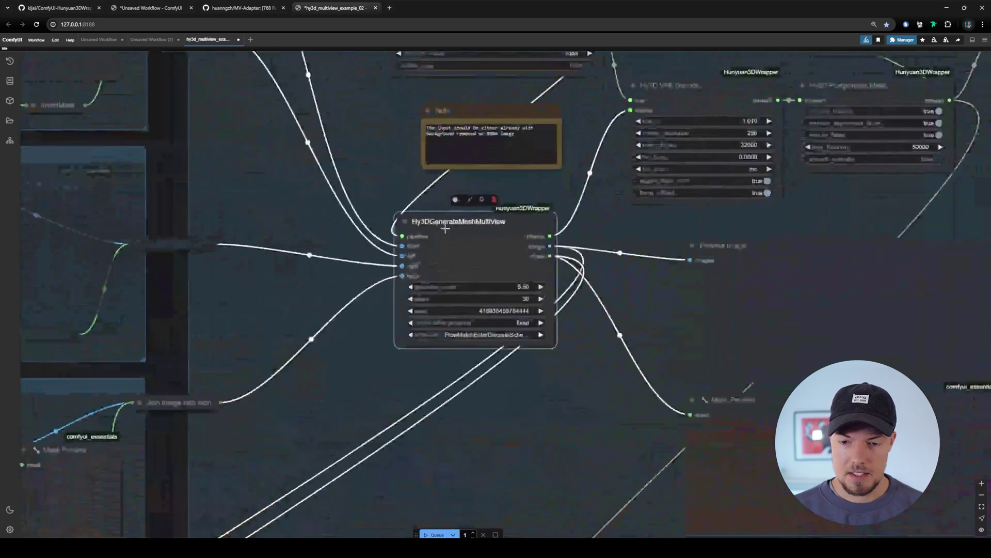
scroll(514, 238, "down", 7)
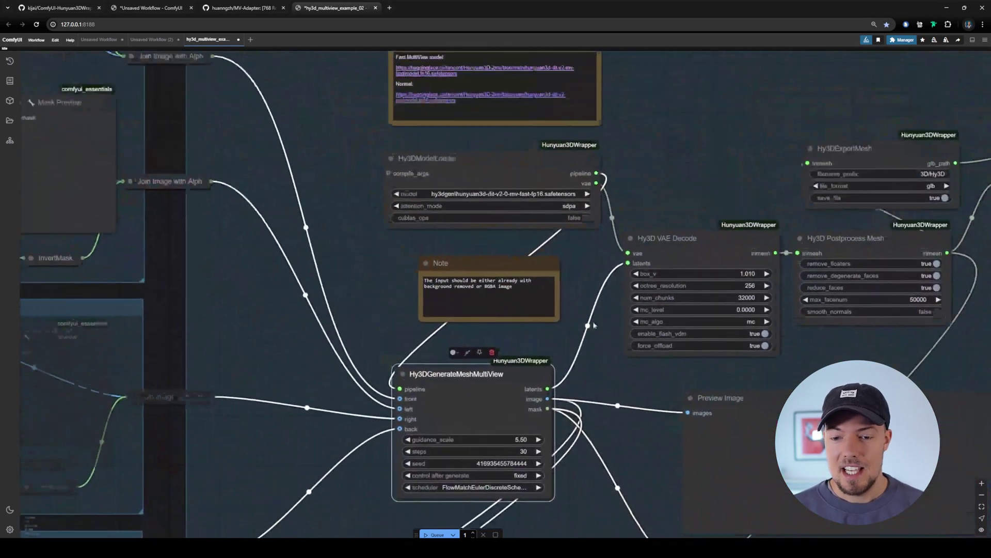
Examine the Hy3DModelLoader node, its pipeline connections and the model download links note in the multiview workflow
scroll(447, 251, "down", 6)
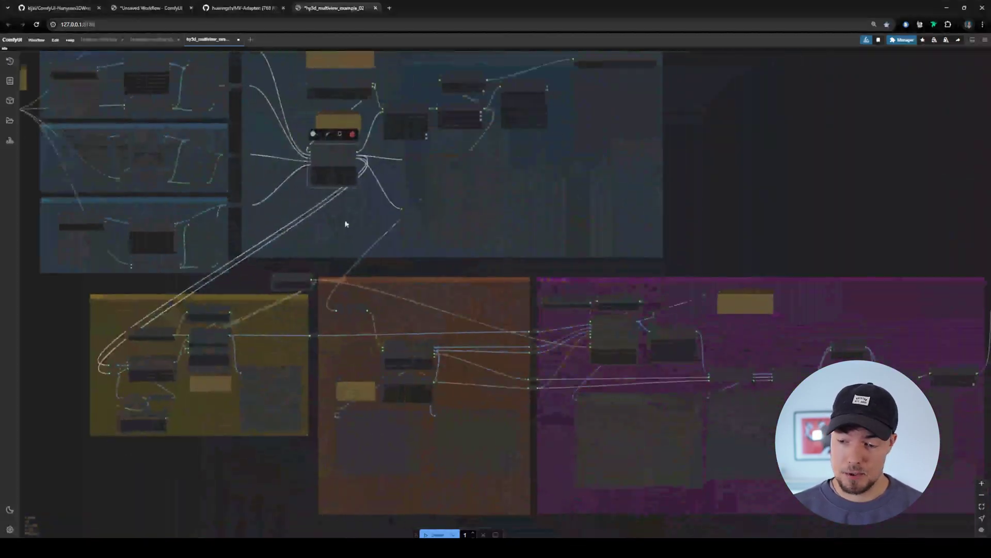
scroll(409, 245, "up", 4)
scroll(451, 286, "up", 5)
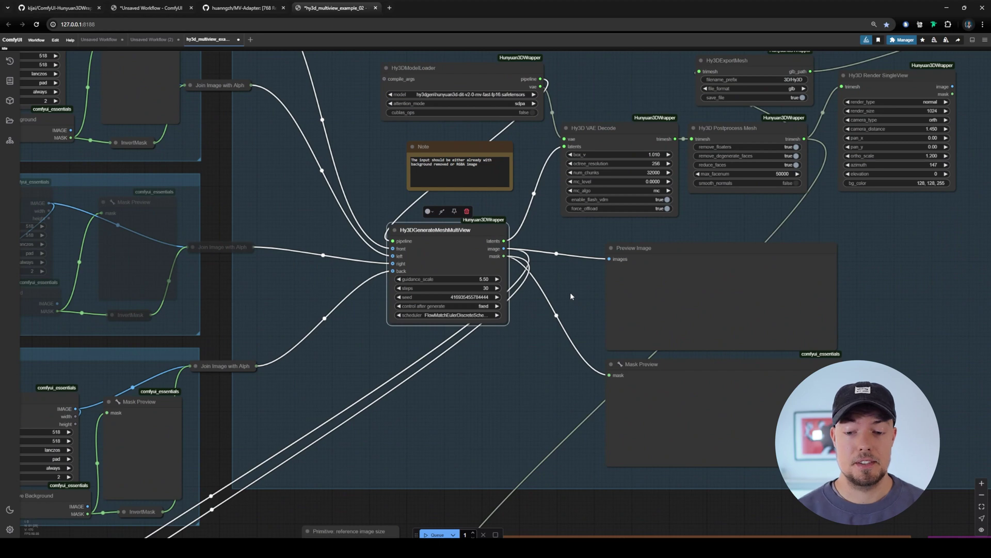
left_click_drag(539, 158, 544, 220)
scroll(488, 197, "up", 3)
left_click_drag(488, 201, 512, 233)
left_click_drag(440, 150, 423, 147)
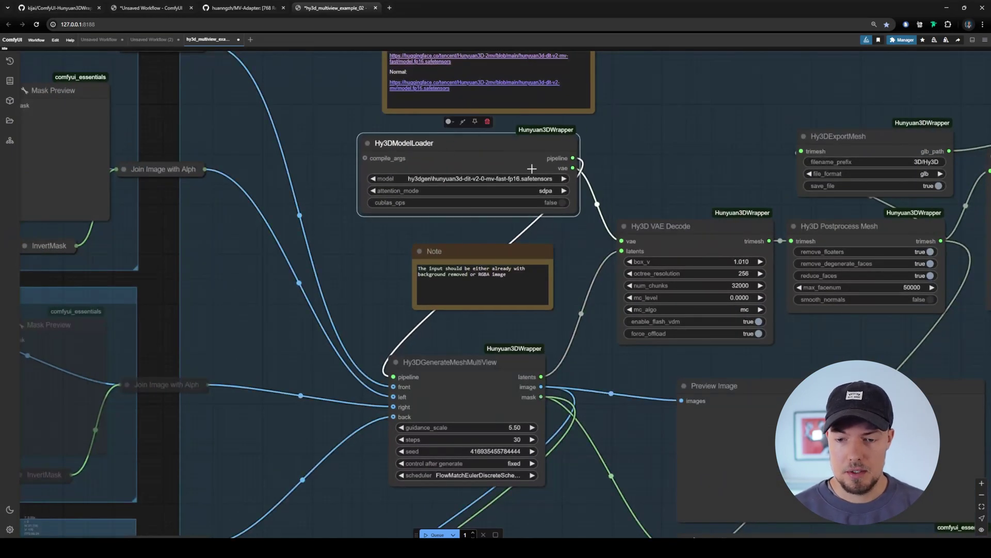
scroll(494, 198, "down", 2)
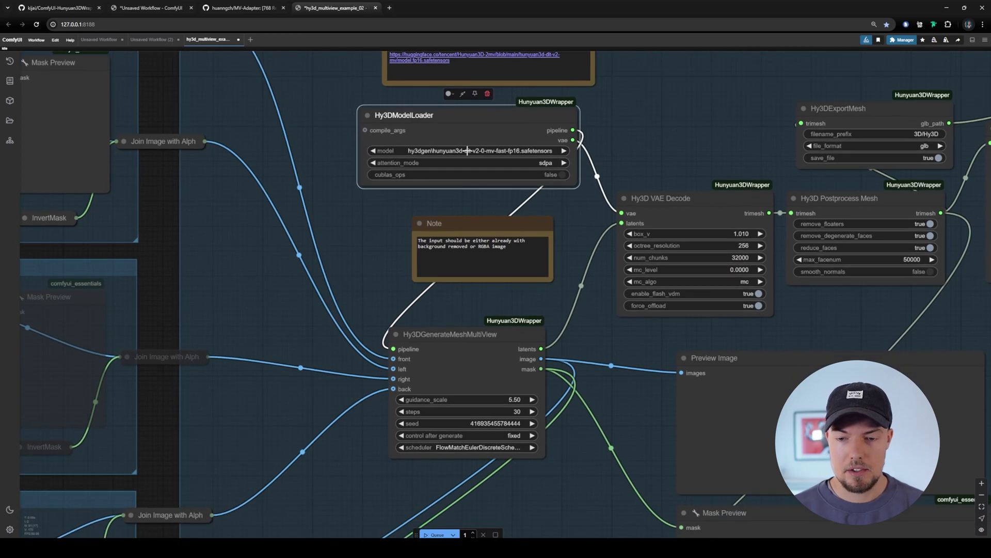
scroll(498, 294, "down", 3)
scroll(382, 163, "up", 1)
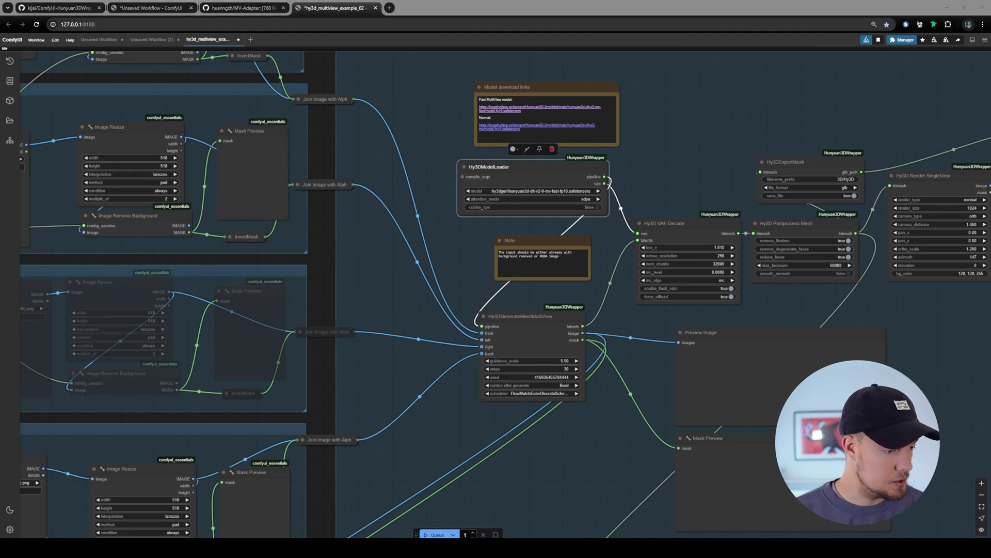
Open the Tencent/Hunyuan3D-2 GitHub repository and find the newly released models in its README
left_click(205, 256)
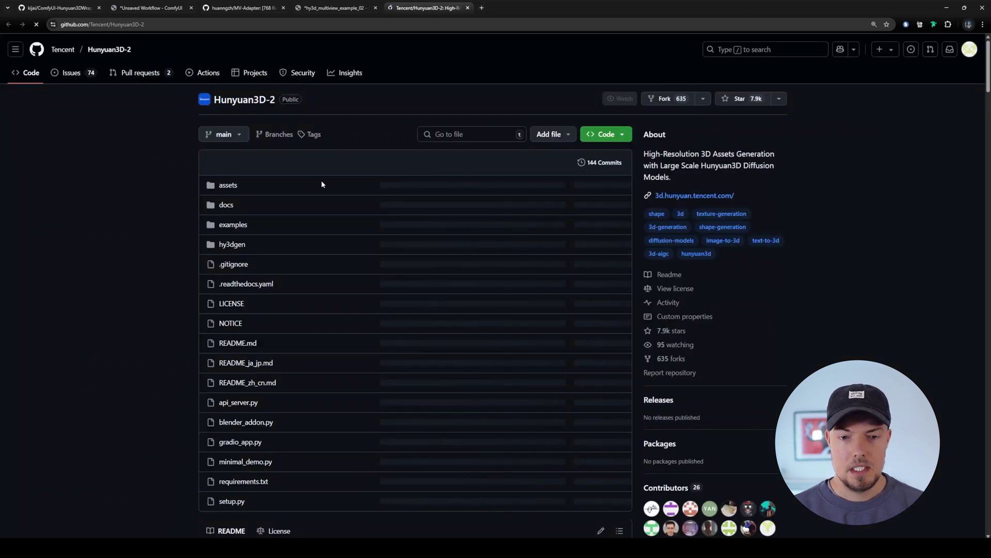
scroll(299, 150, "down", 12)
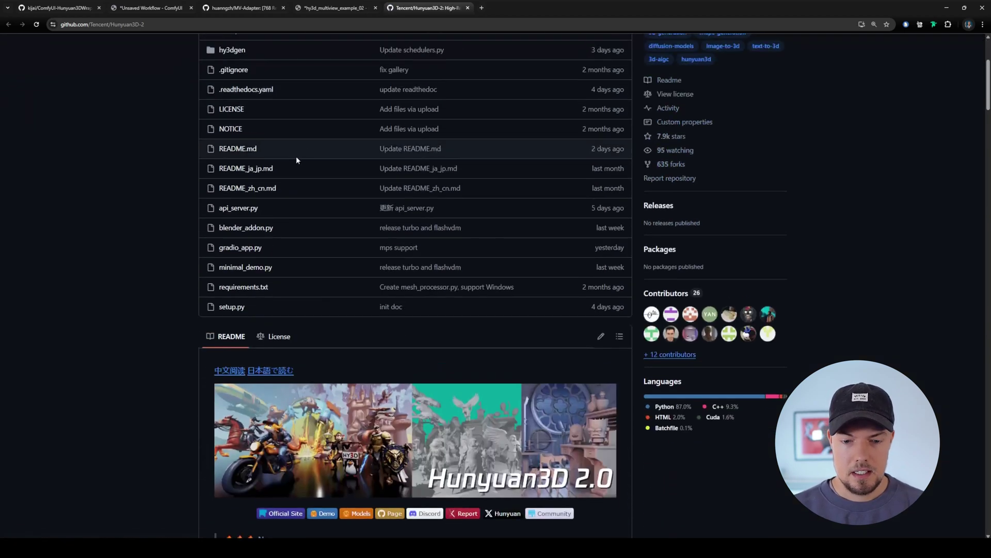
scroll(270, 44, "up", 4)
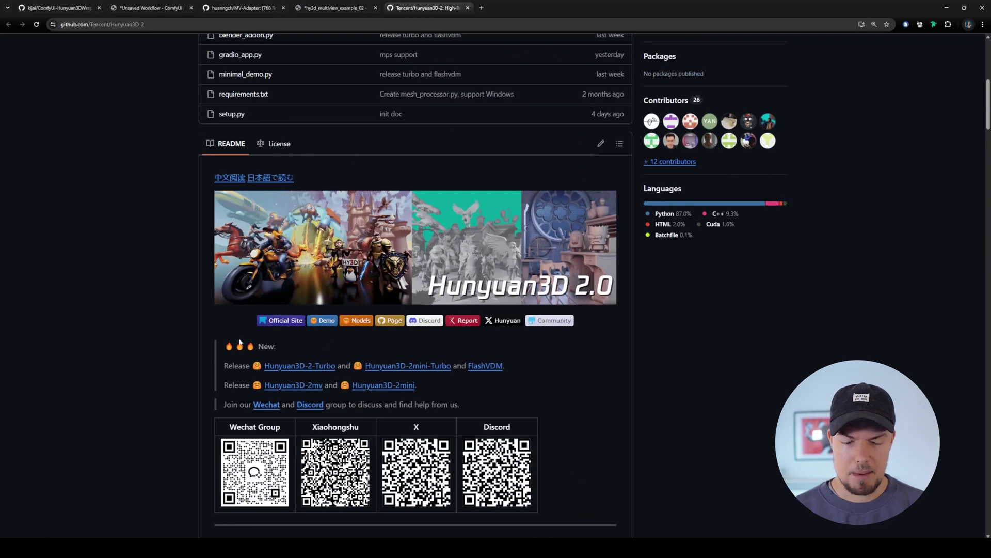
scroll(720, 268, "down", 2)
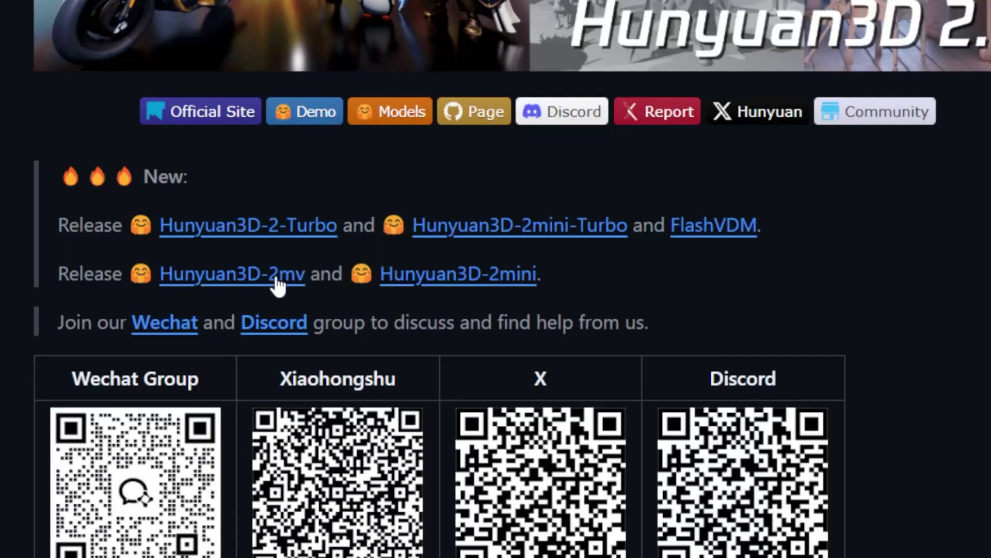
Open the Hunyuan3D-2mv model page on Hugging Face and show its repository files and versions
left_click(277, 285)
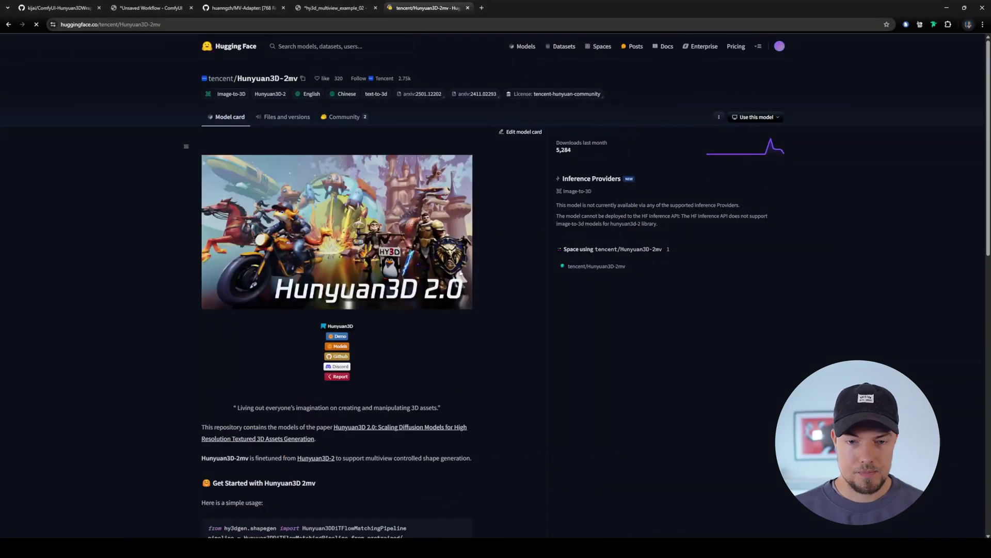
left_click(287, 119)
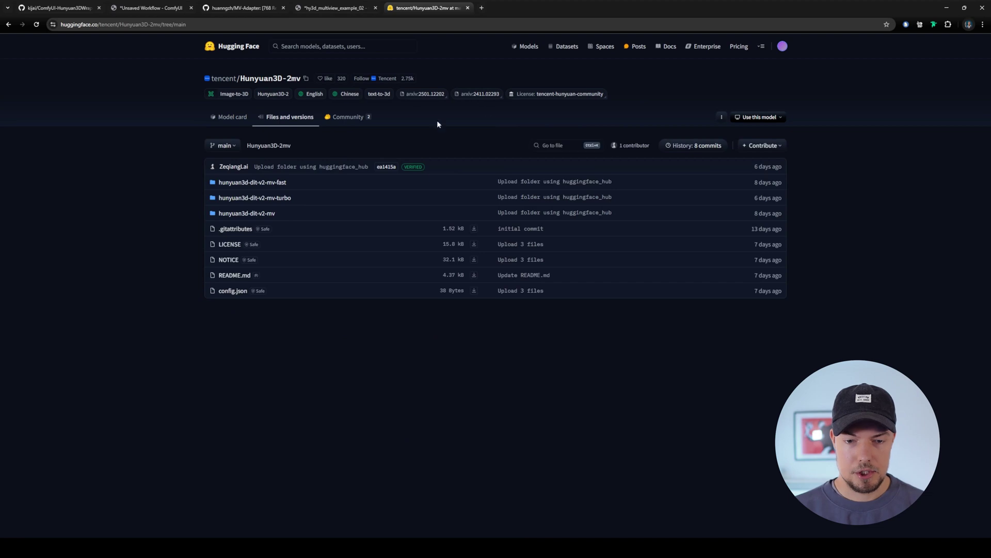
left_click_drag(272, 310, 353, 240)
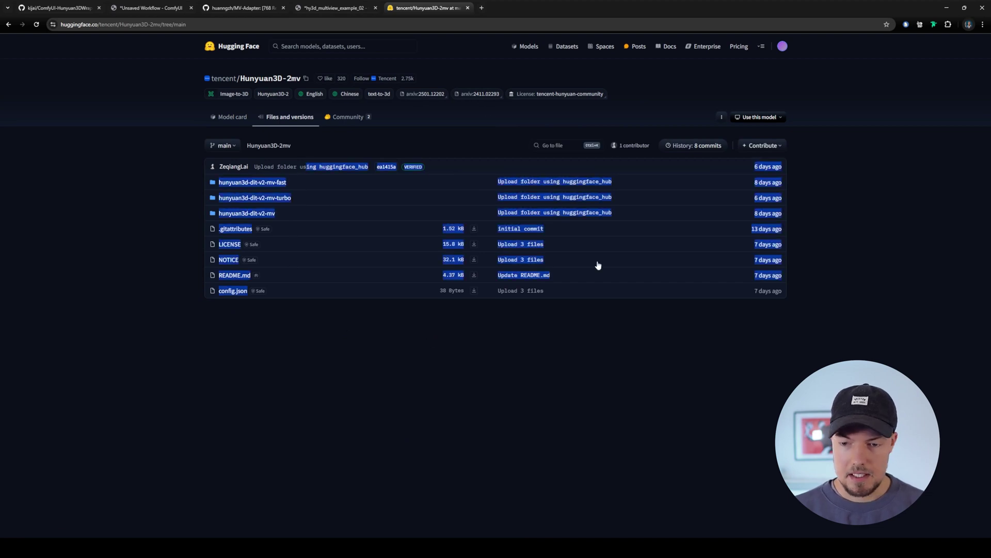
left_click(642, 337)
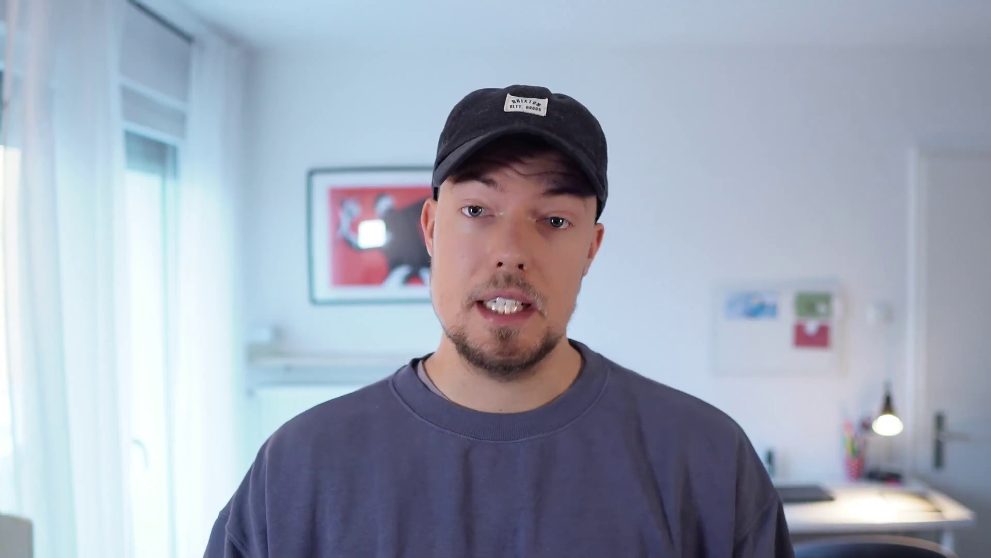
Open the hunyuan3d-dit-v2-mv-turbo folder from the Hunyuan3D-2mv file list
left_click_drag(352, 185, 554, 191)
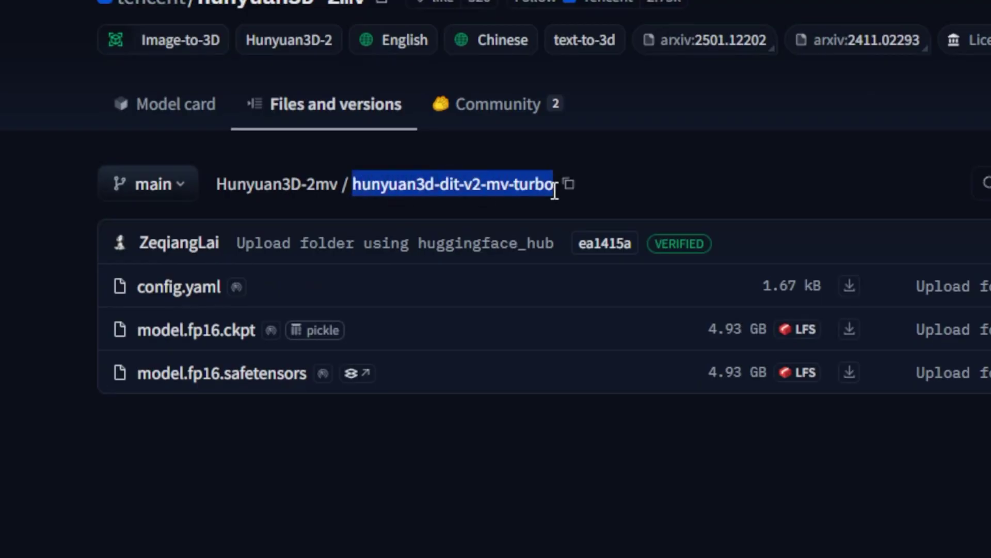
left_click(498, 513)
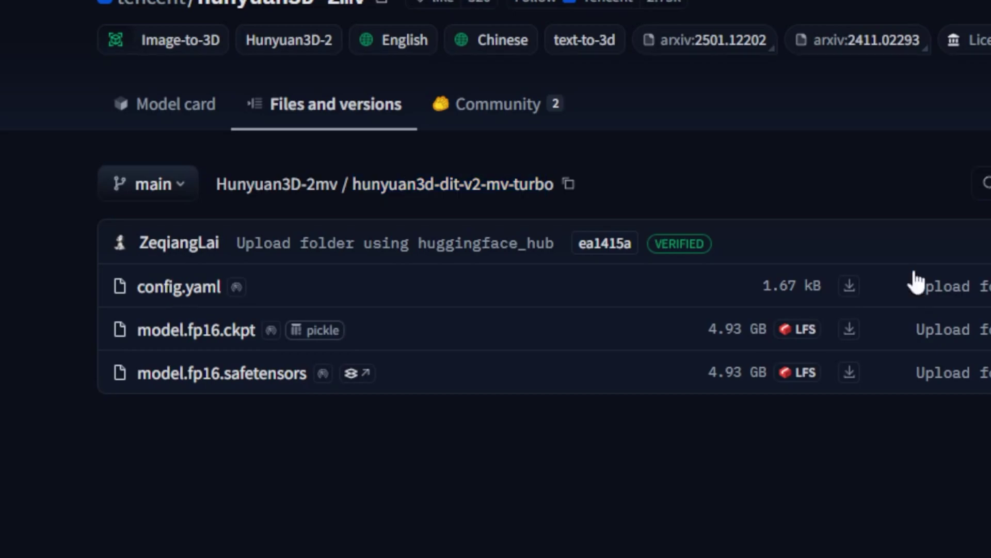
left_click(276, 185)
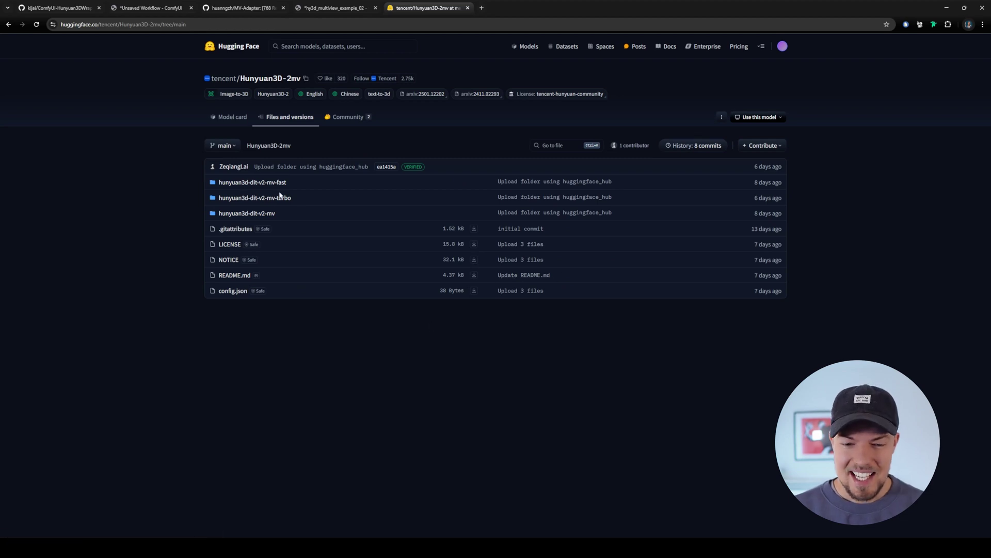
left_click(265, 199)
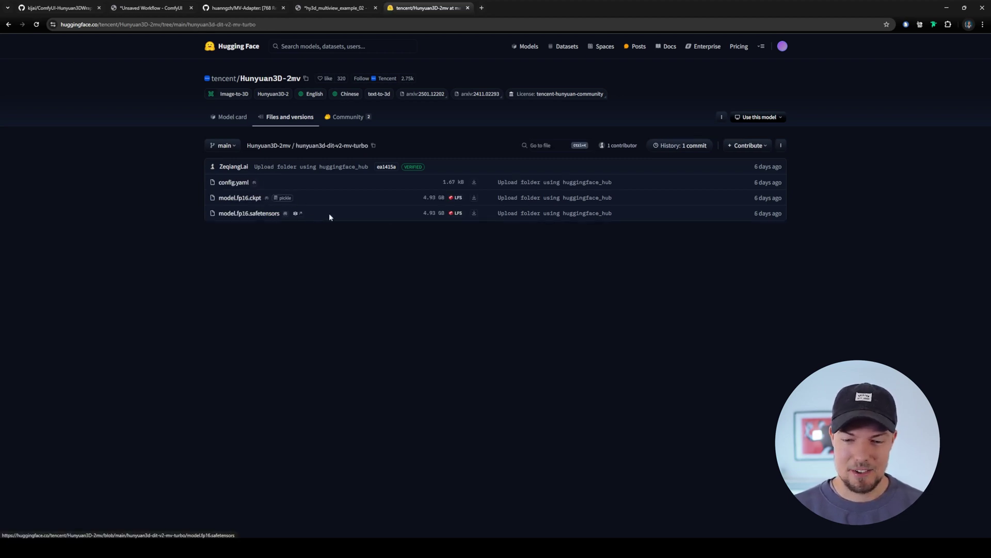
Switch to File Explorer and open the models\diffusion_models folder inside the portable ComfyUI installation
left_click(949, 11)
left_click_drag(463, 156, 463, 113)
left_click(367, 134)
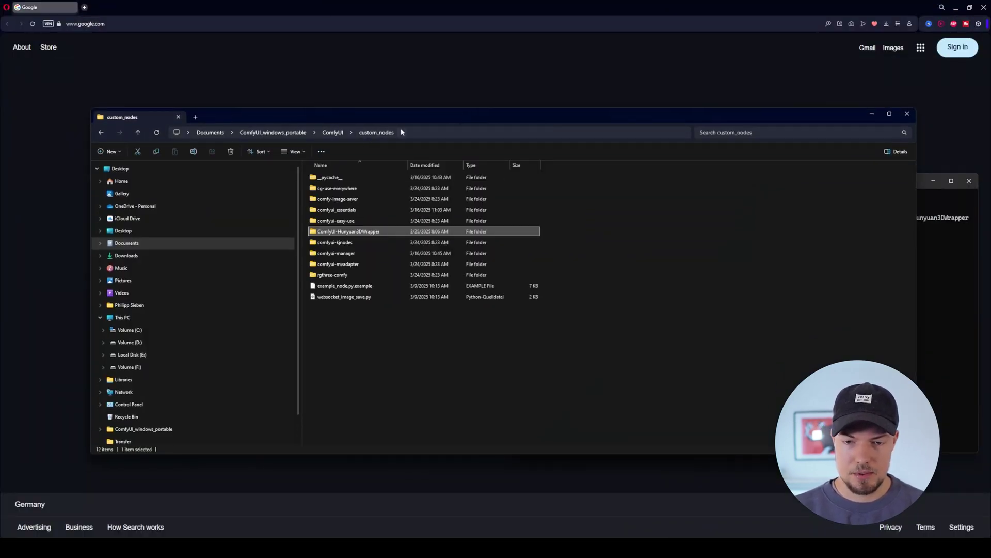
left_click(333, 133)
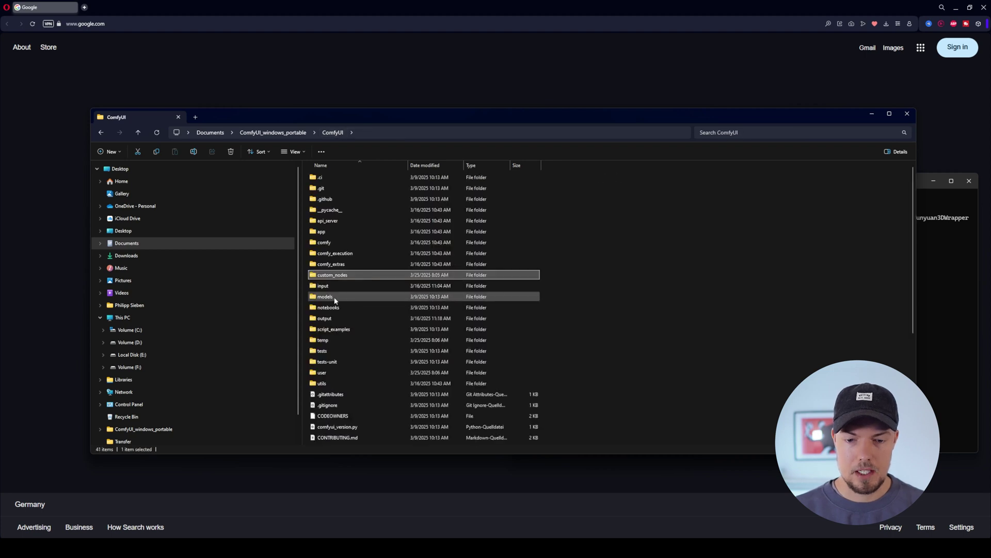
left_click(327, 298)
double_click(328, 299)
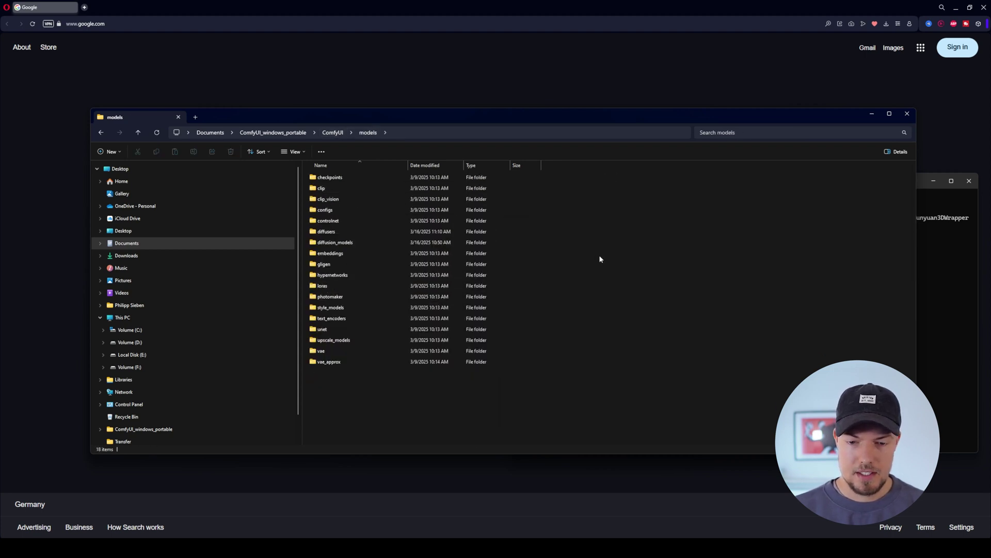
double_click(349, 244)
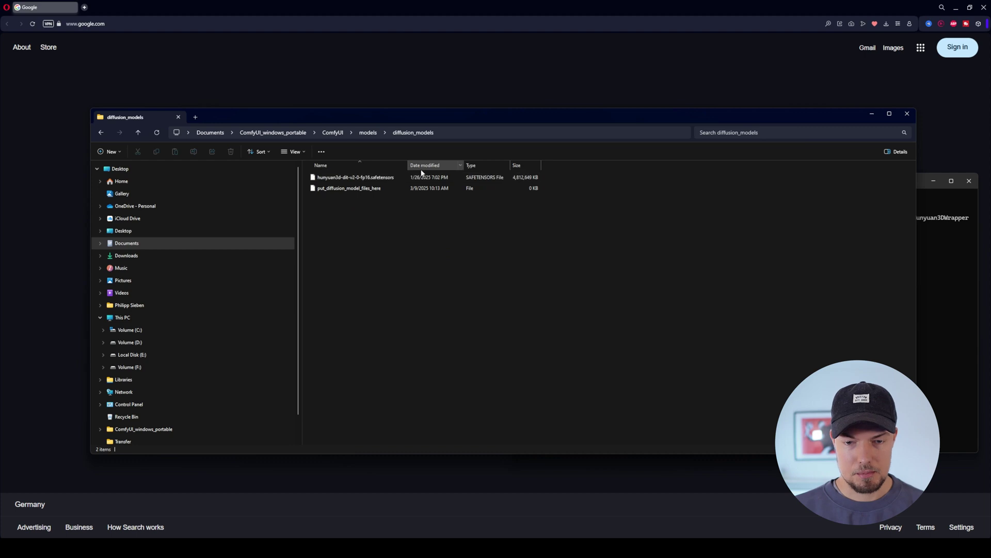
left_click_drag(376, 232, 341, 169)
left_click(352, 183)
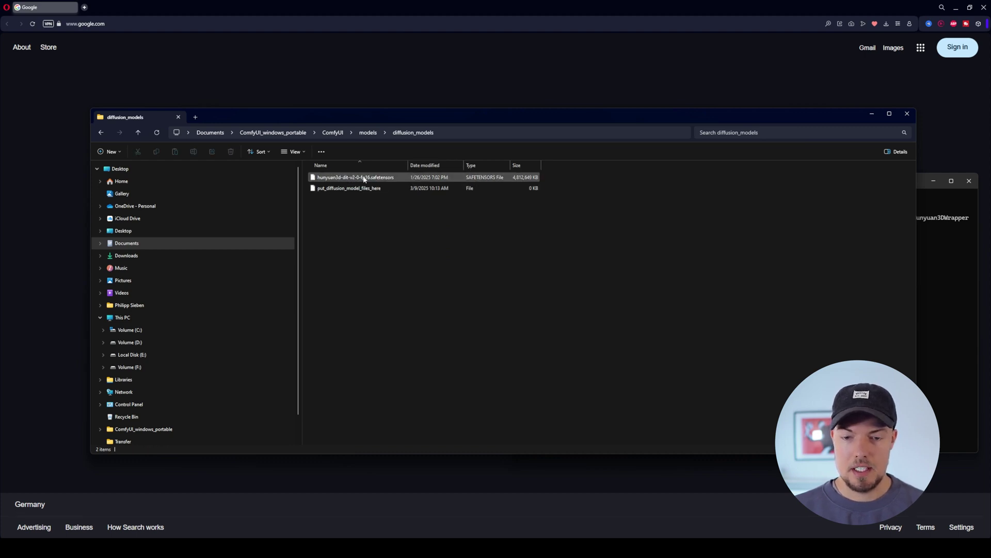
left_click_drag(407, 165, 460, 166)
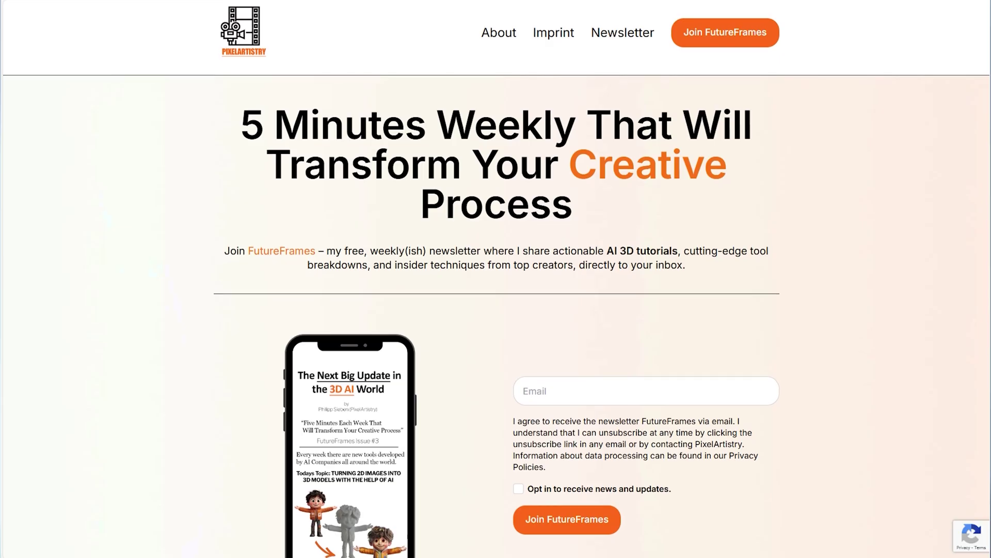
scroll(496, 279, "down", 2)
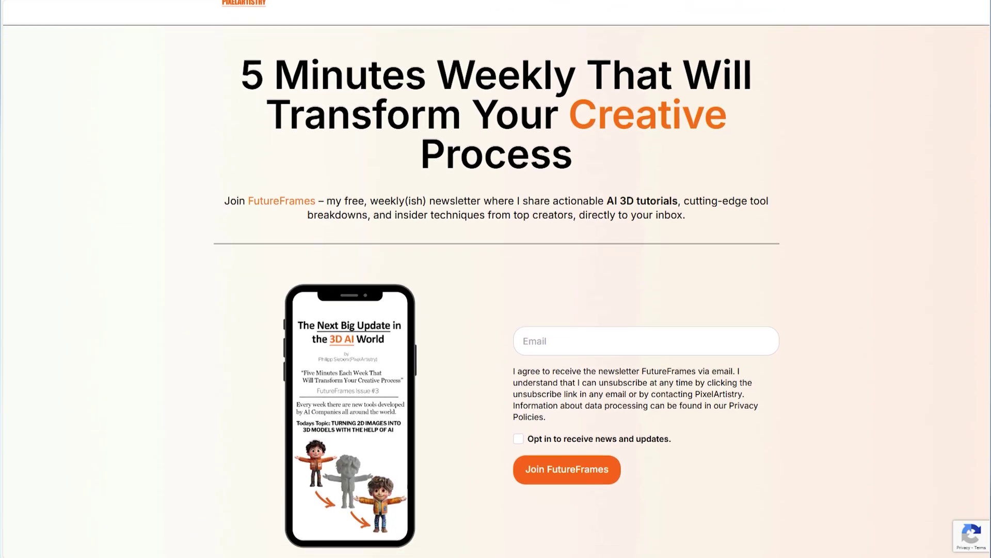
scroll(496, 278, "down", 3)
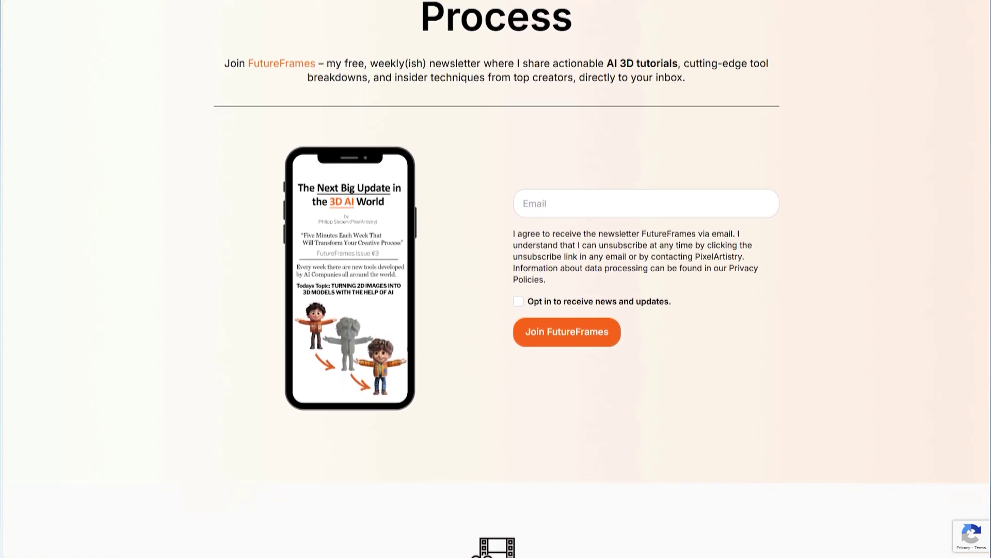
scroll(496, 279, "down", 3)
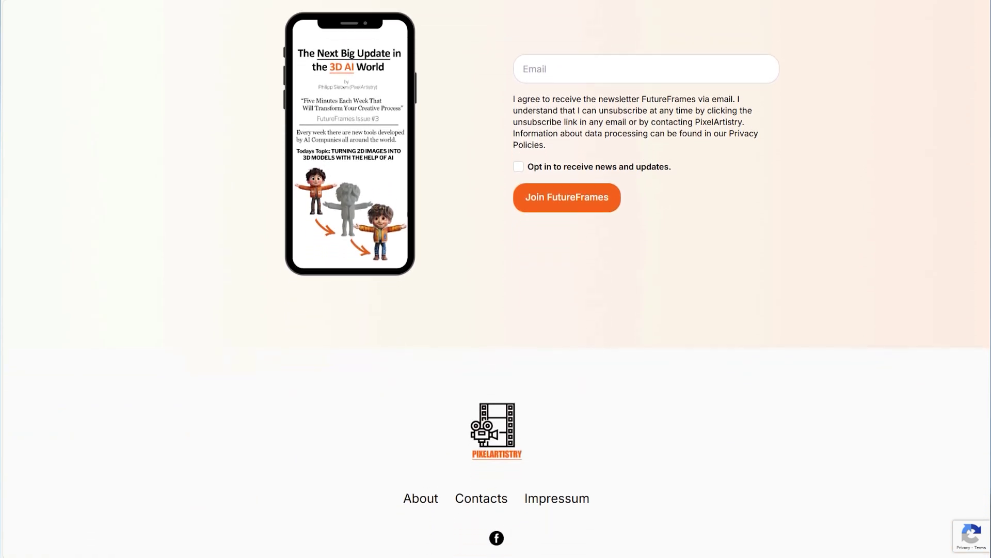
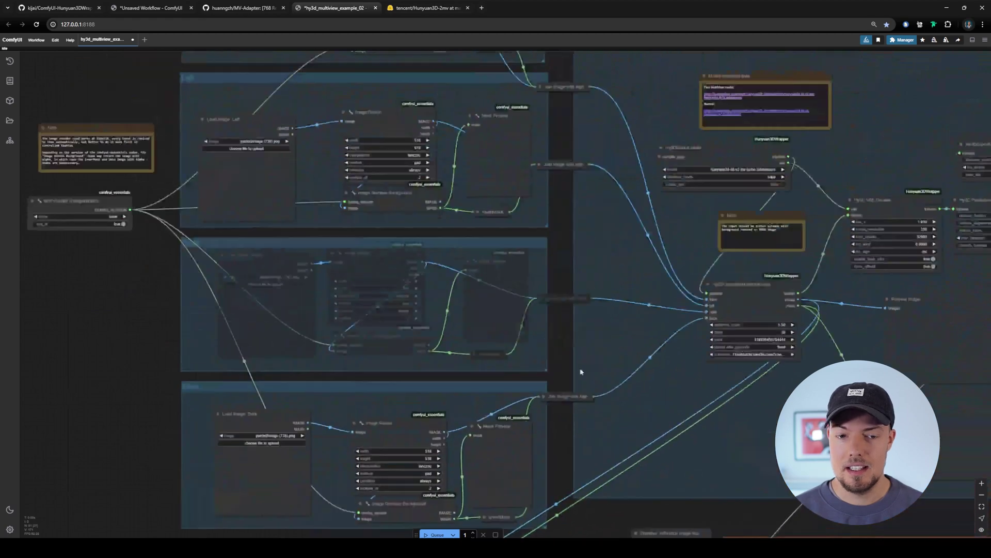
scroll(452, 206, "up", 2)
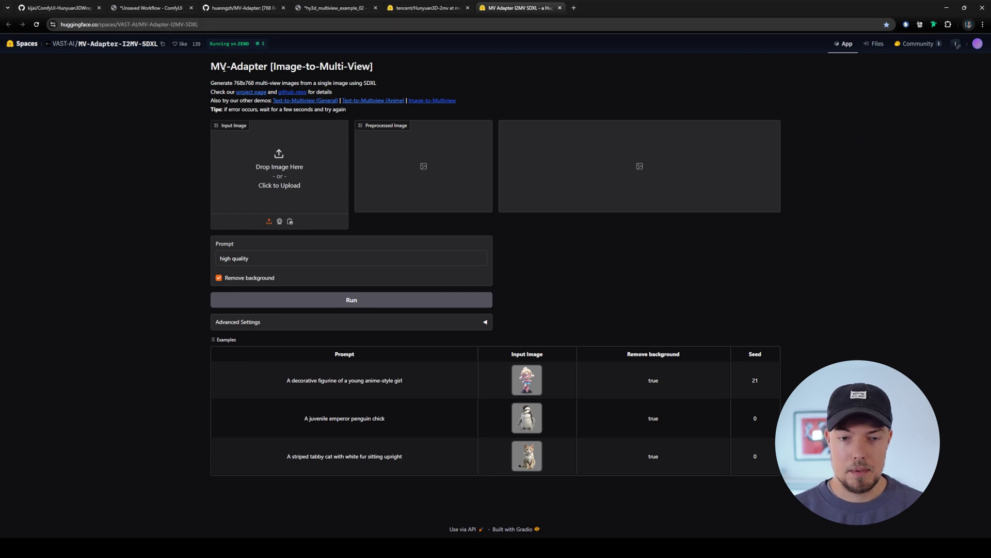
Upload the front-facing statue bust JPG from the hy3d_multiview folder as the MV-Adapter Image-to-Multi-View input image
left_click_drag(223, 72, 407, 68)
left_click(407, 67)
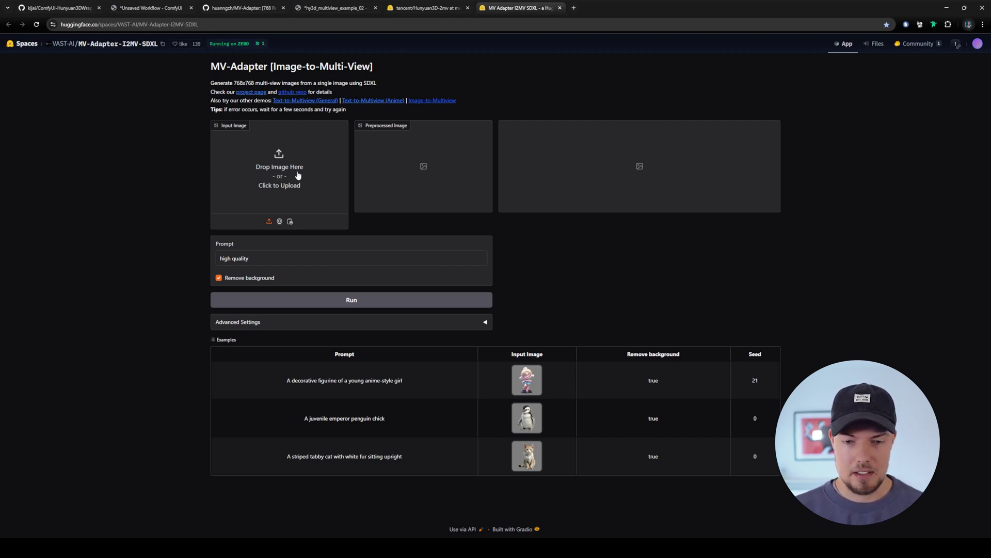
left_click(280, 179)
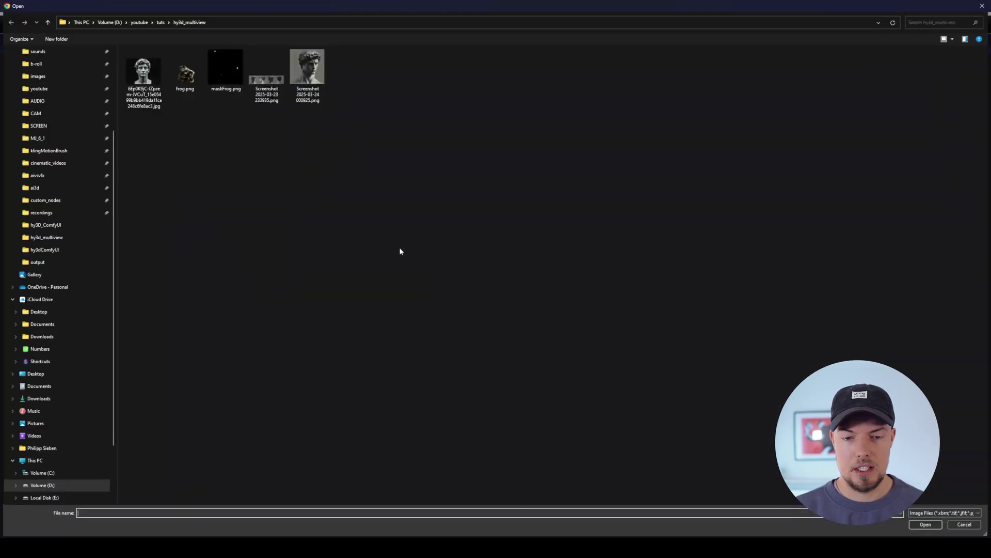
scroll(57, 116, "up", 1)
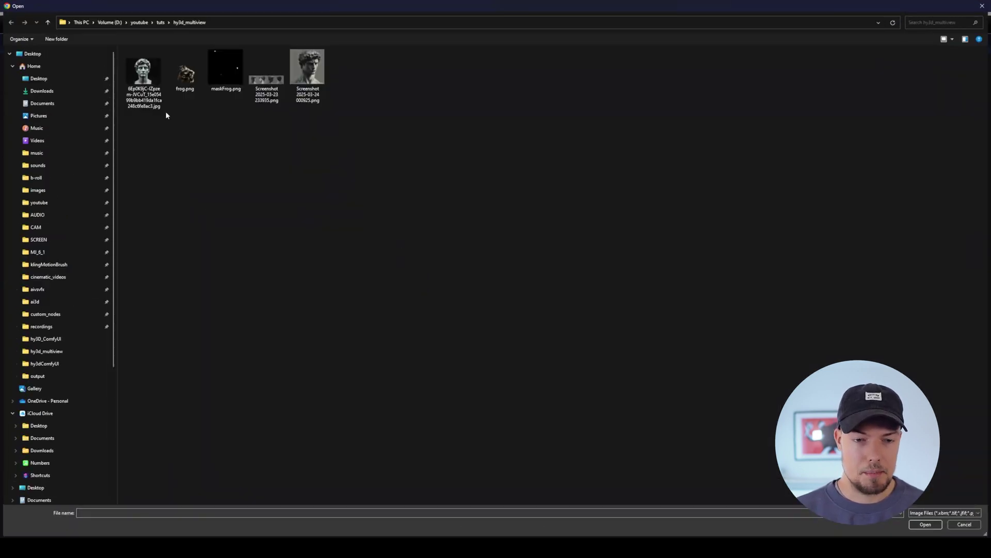
left_click(149, 80)
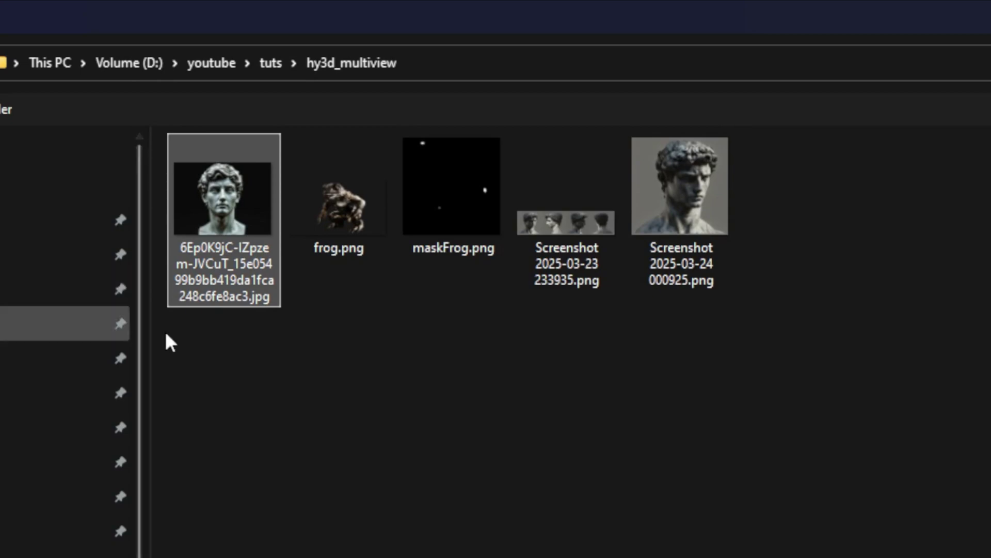
left_click(930, 524)
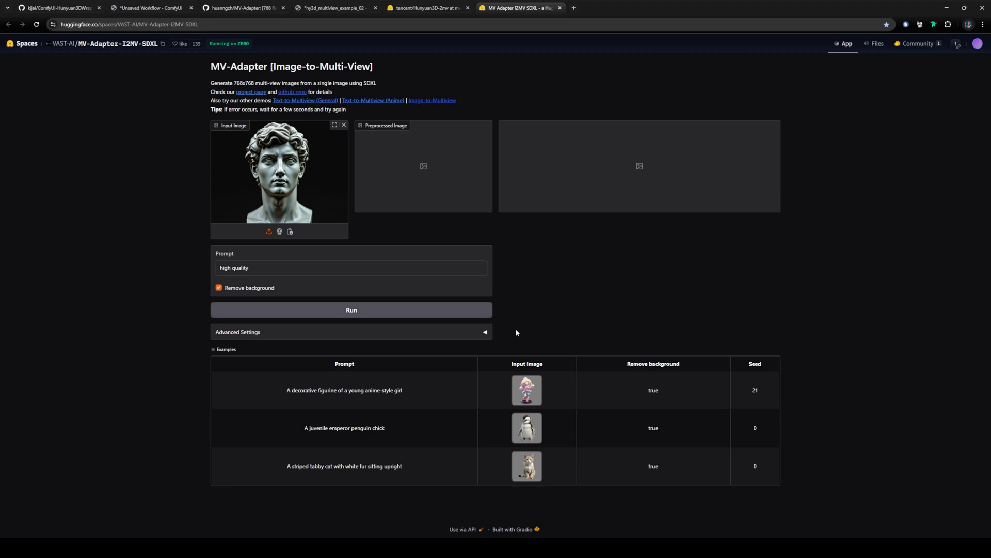
Expand the advanced settings of the MV-Adapter demo and set the number of inference steps to 38
left_click(485, 333)
scroll(188, 248, "down", 3)
scroll(466, 263, "up", 2)
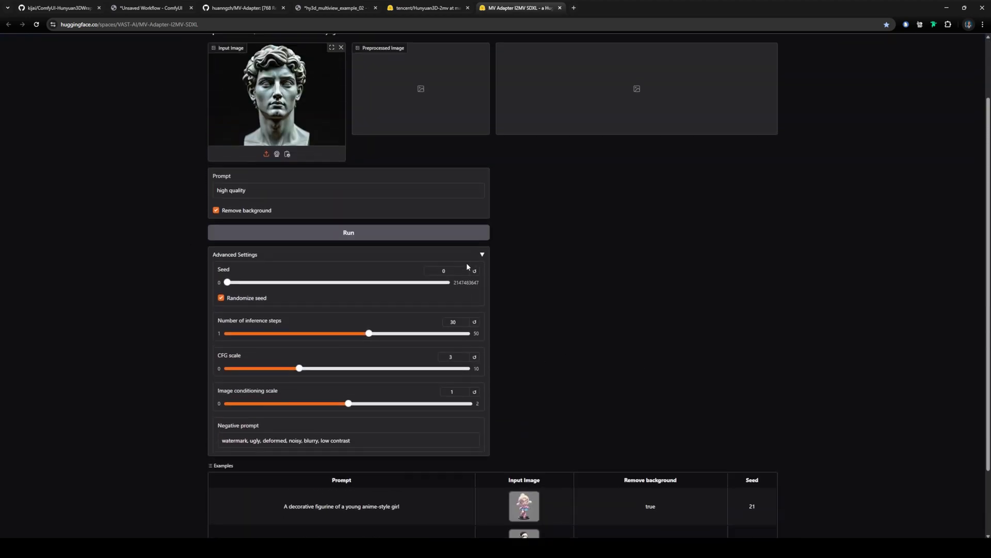
scroll(330, 390, "down", 2)
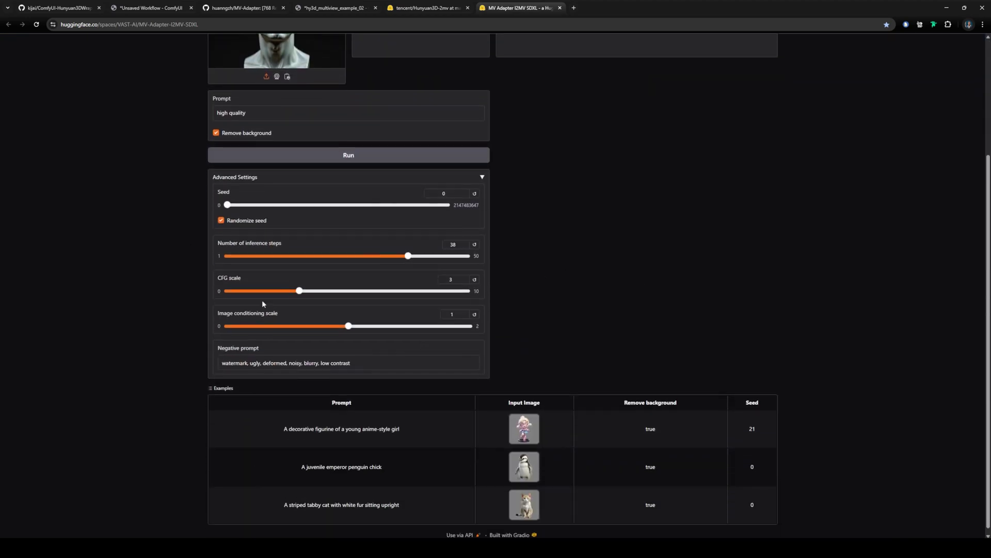
Set the CFG scale to 7.3 and generate multi-view images from the statue bust
left_click_drag(332, 292, 404, 290)
scroll(374, 320, "up", 5)
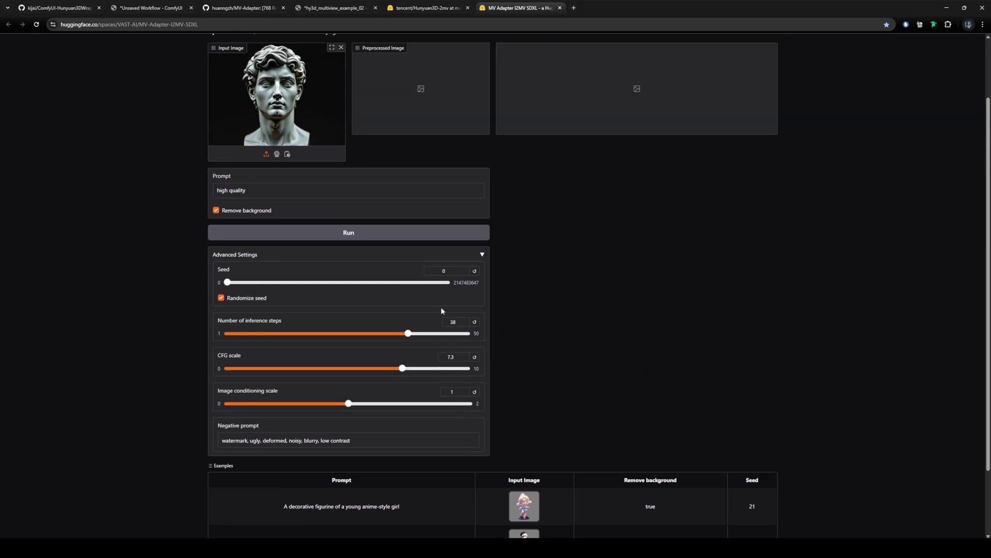
left_click(365, 310)
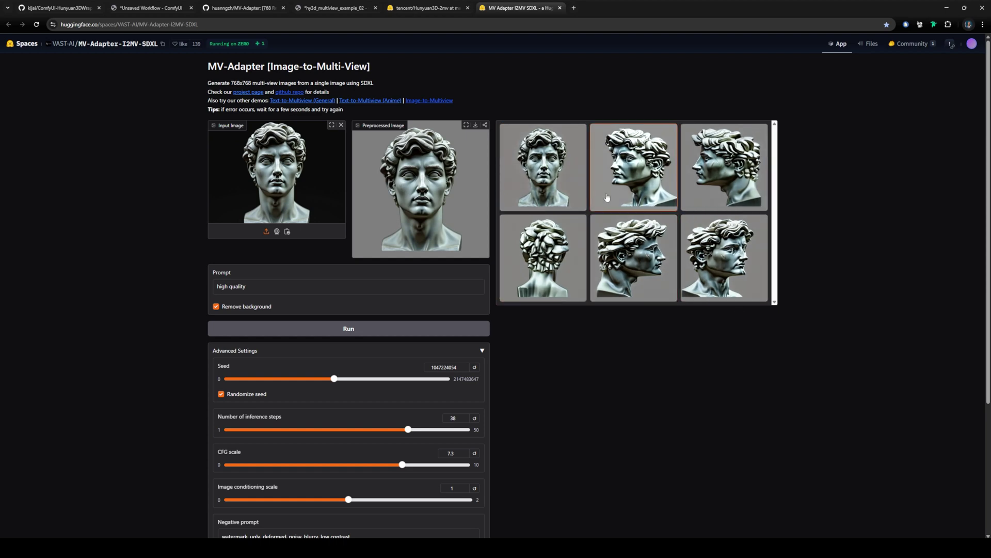
Set the number of inference steps to 43 and the CFG scale to 5, and generate the statue's multi-view images again
scroll(528, 297, "down", 2)
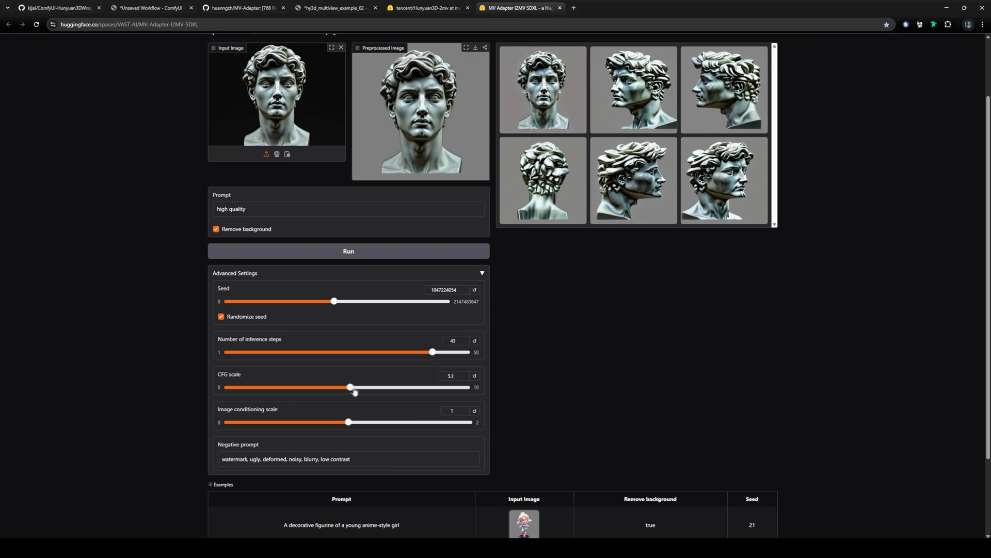
scroll(584, 305, "down", 2)
scroll(584, 306, "up", 4)
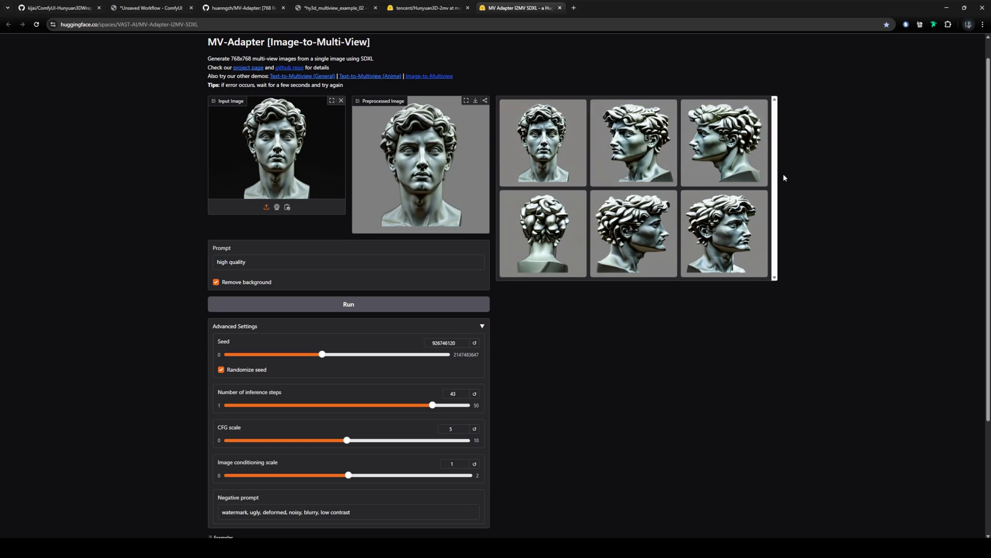
Examine the newly generated statue views one by one at enlarged size, including the side and back views, and return to the image grid
left_click(634, 143)
left_click(728, 226)
left_click(728, 226)
left_click(728, 226)
left_click(739, 214)
key("Right")
key("Left")
key("Left")
key("Left")
key("Left")
key("Left")
key("Left")
scroll(552, 295, "down", 3)
key("Right")
scroll(626, 278, "up", 2)
scroll(568, 273, "down", 1)
scroll(609, 287, "down", 2)
scroll(723, 243, "up", 3)
left_click(766, 226)
key("Right")
key("Right")
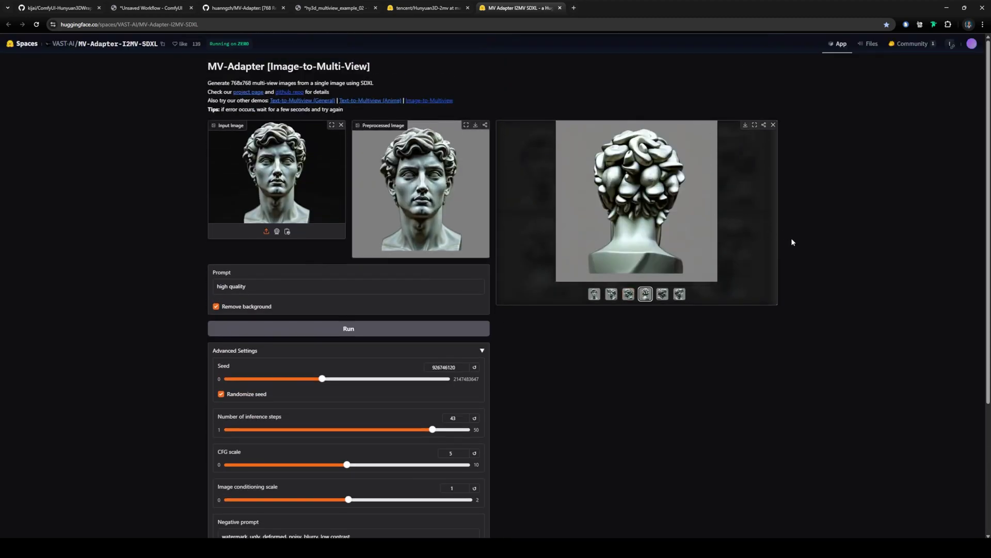
key("Right")
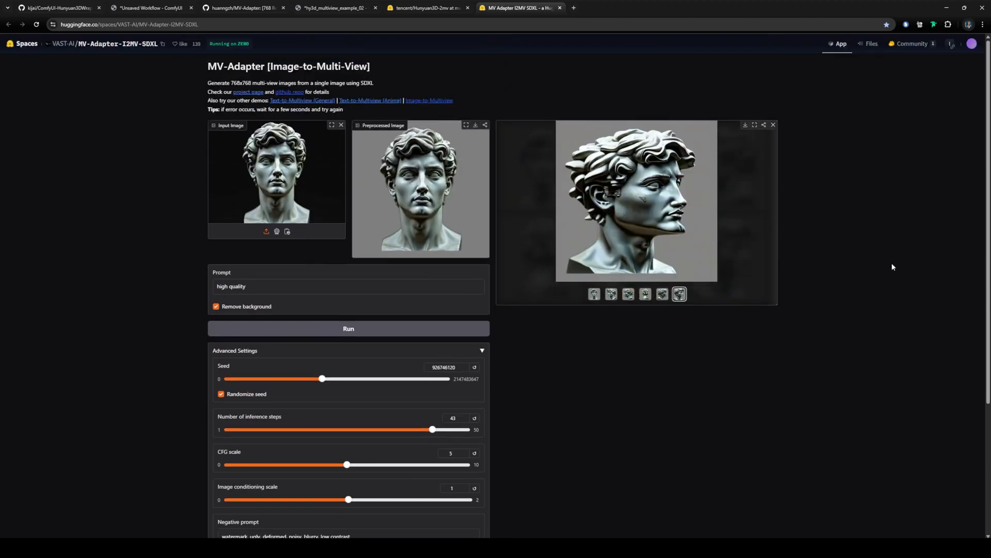
left_click(640, 183)
left_click(774, 125)
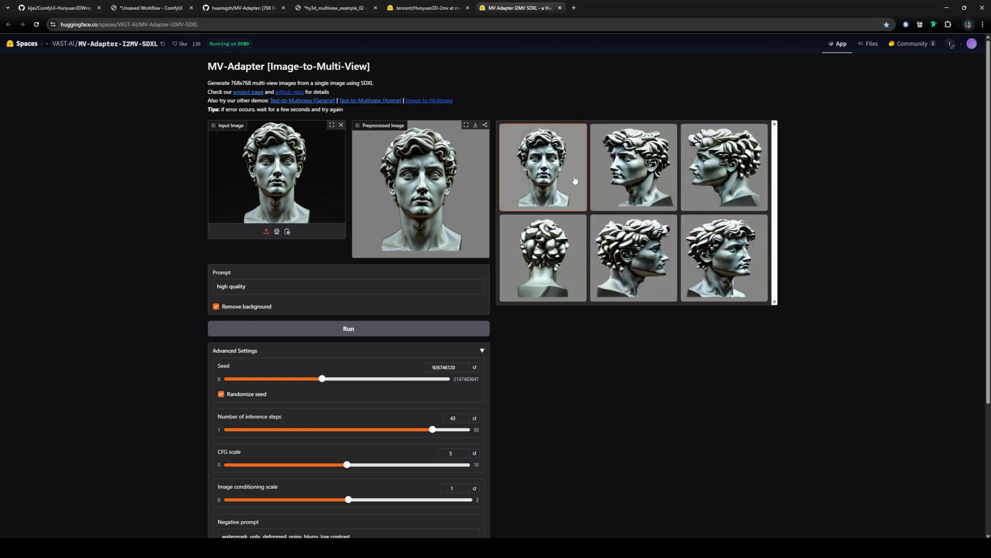
Download the enlarged front view of the generated bust and move on through the views to the left profile
left_click(563, 165)
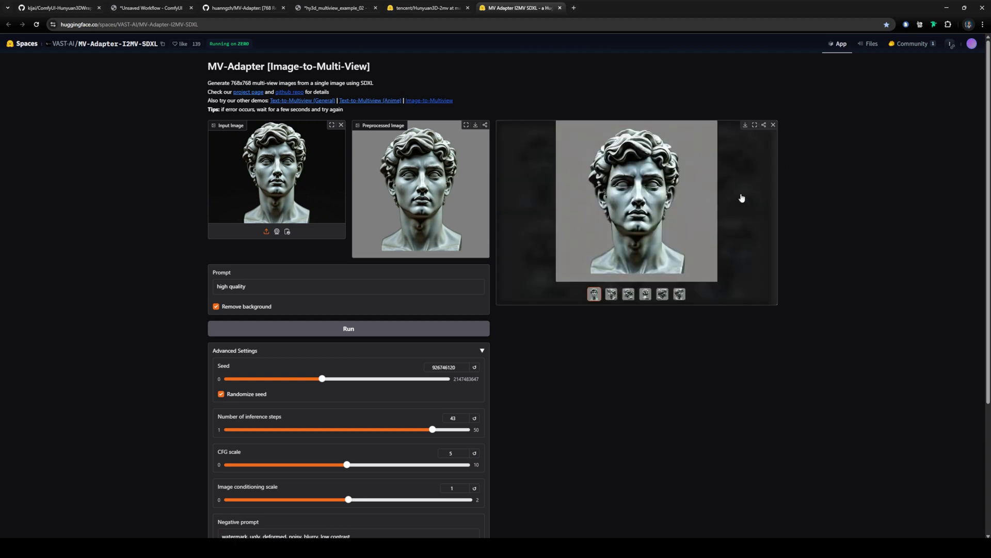
left_click(746, 125)
left_click(723, 178)
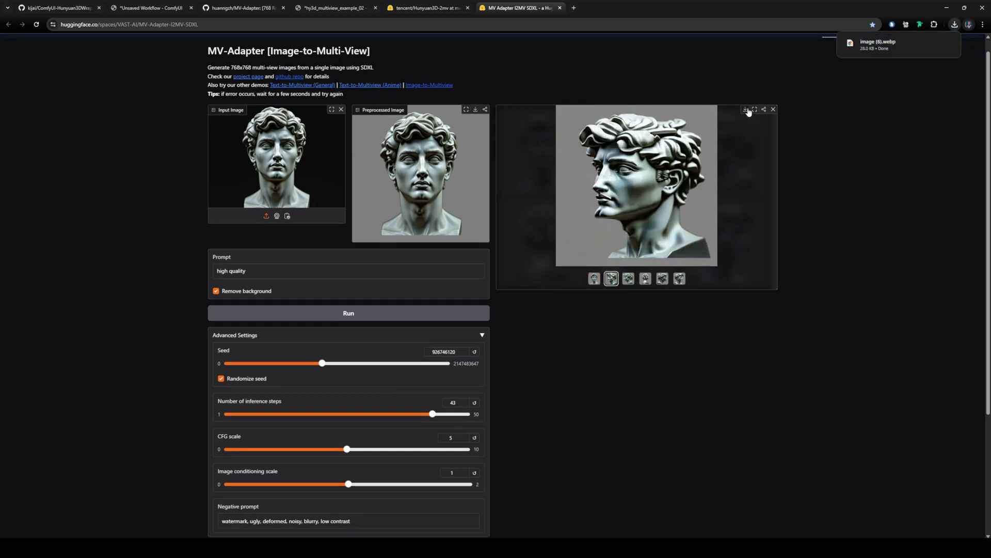
scroll(792, 191, "up", 1)
left_click(695, 192)
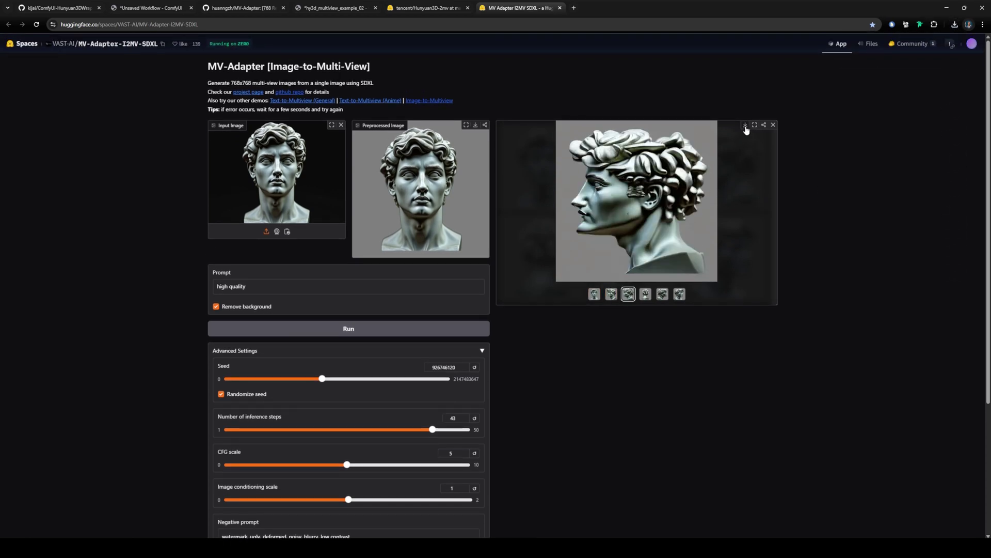
left_click(773, 125)
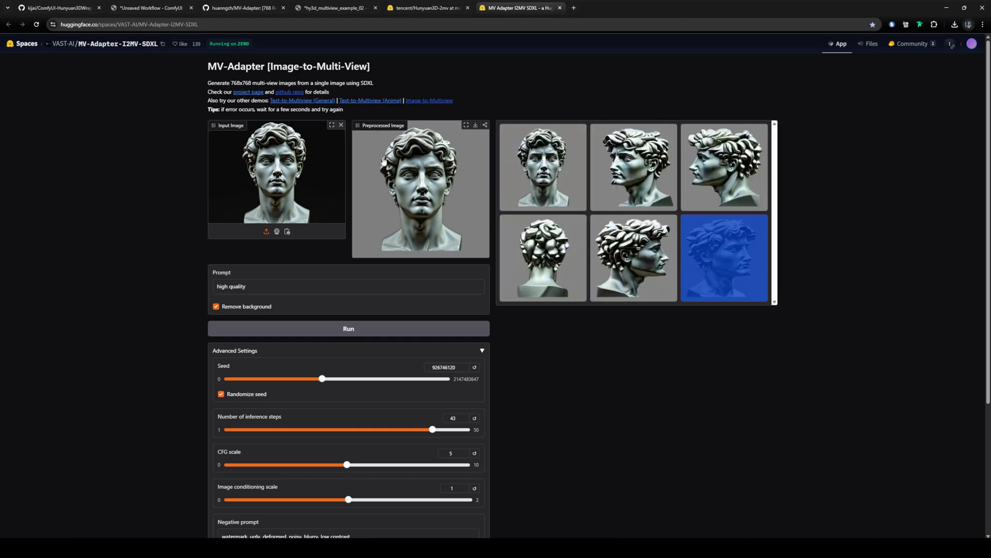
Switch to the hy3d_multiview_example_02 workflow in ComfyUI and examine its view input, MeshGen, Delight and texturing groups
left_click(338, 9)
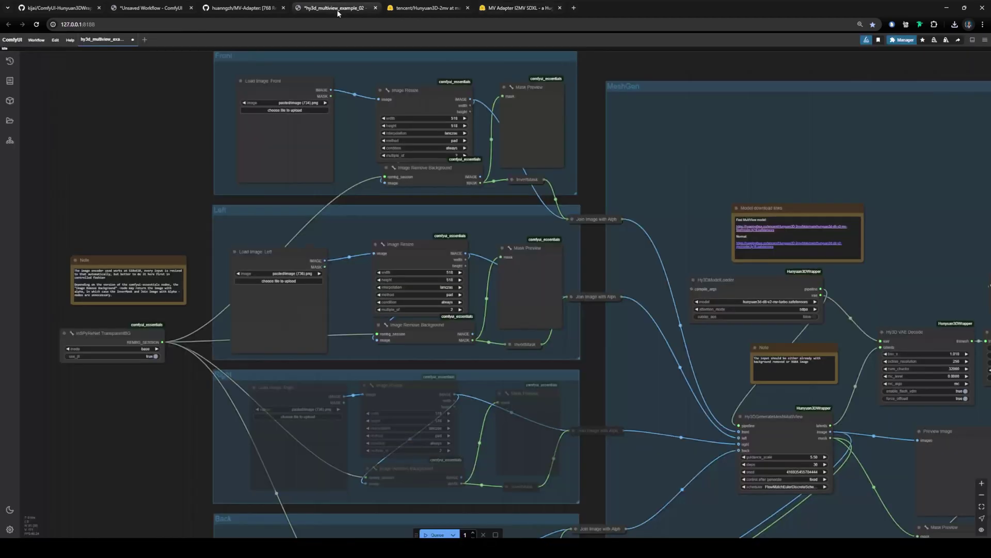
scroll(265, 298, "down", 10)
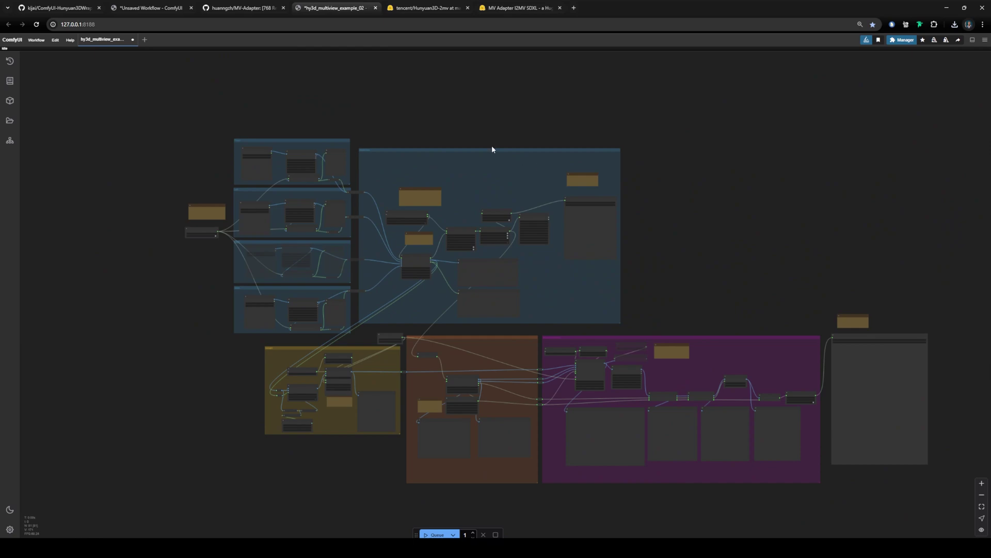
left_click_drag(492, 150, 490, 122)
scroll(393, 280, "up", 5)
left_click_drag(461, 269, 486, 279)
left_click_drag(628, 233, 629, 275)
scroll(588, 274, "down", 3)
scroll(427, 221, "up", 5)
left_click_drag(458, 389, 260, 259)
left_click_drag(431, 311, 642, 384)
scroll(436, 244, "down", 1)
left_click_drag(487, 188, 460, 241)
left_click_drag(642, 403, 666, 348)
left_click_drag(458, 243, 582, 382)
scroll(380, 154, "up", 3)
left_click(544, 3)
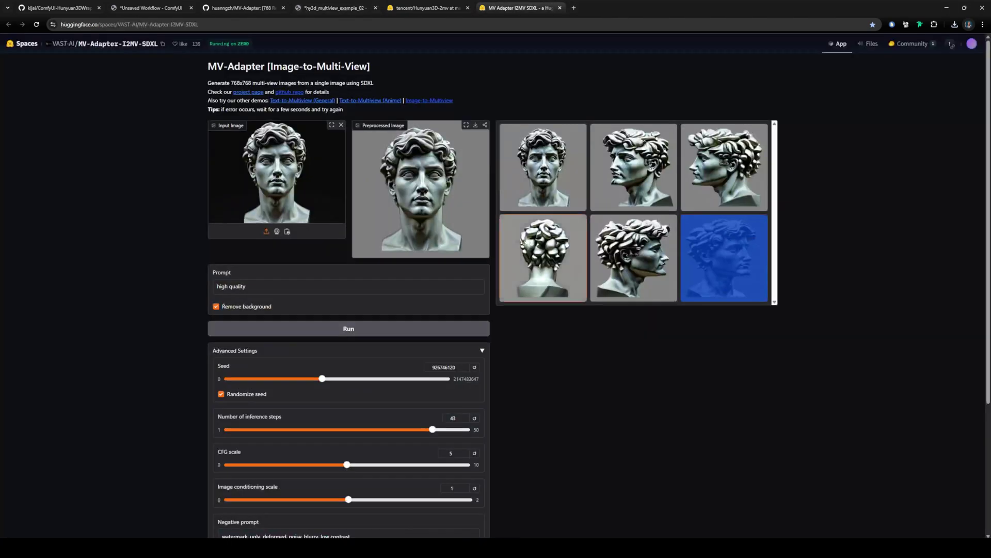
left_click(351, 7)
left_click_drag(419, 239, 378, 59)
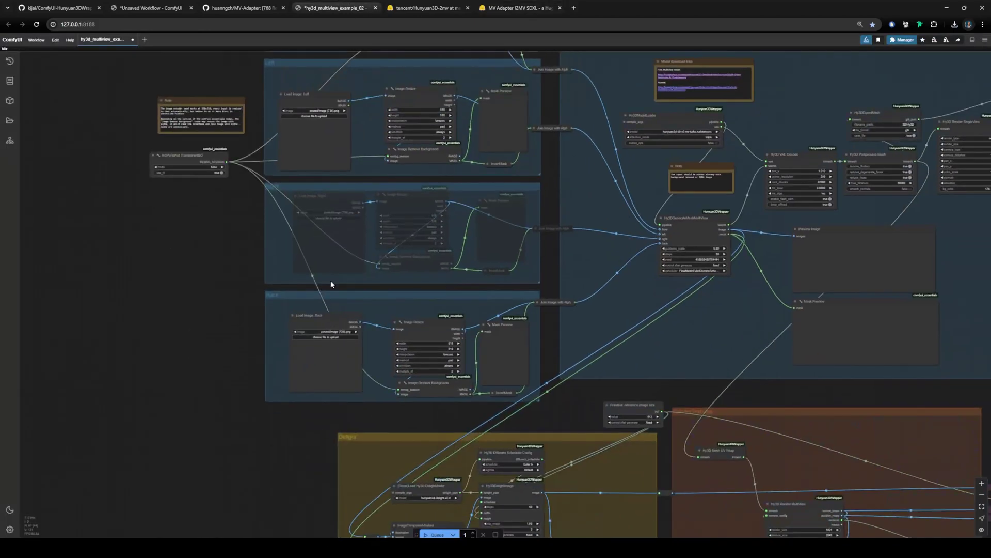
left_click_drag(320, 82, 348, 204)
scroll(348, 203, "up", 1)
left_click_drag(338, 150, 354, 238)
scroll(354, 233, "up", 5)
left_click(366, 165)
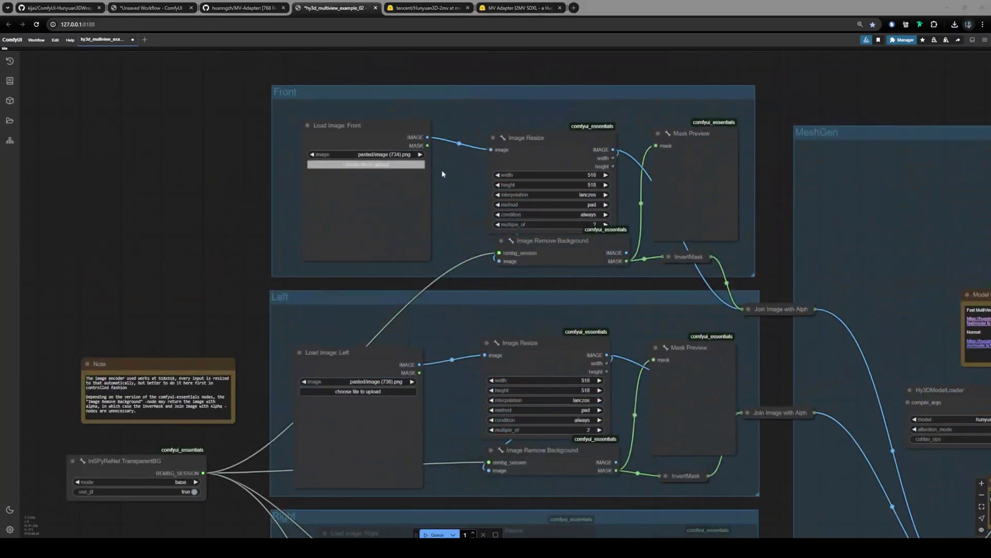
left_click(400, 163)
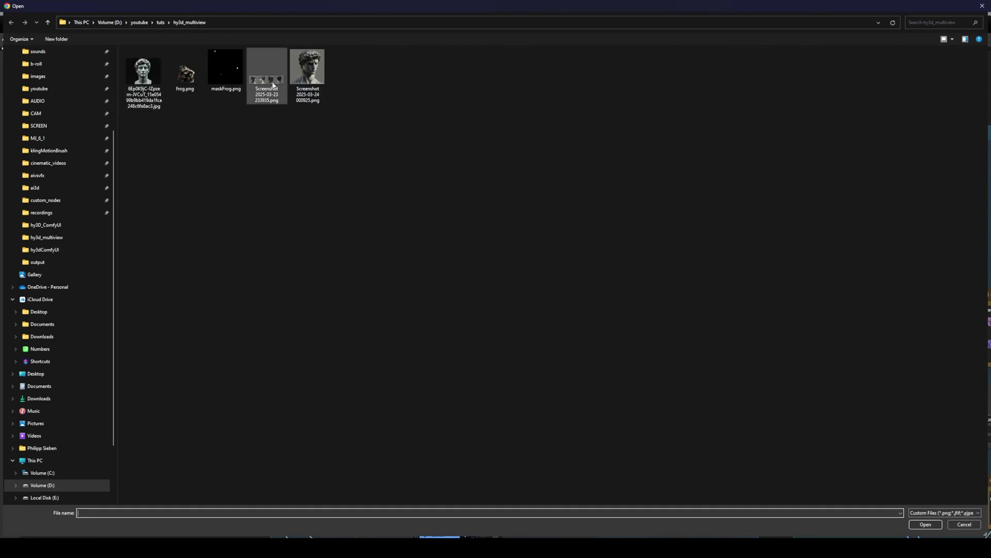
scroll(37, 129, "up", 3)
key("Escape")
scroll(521, 322, "down", 10)
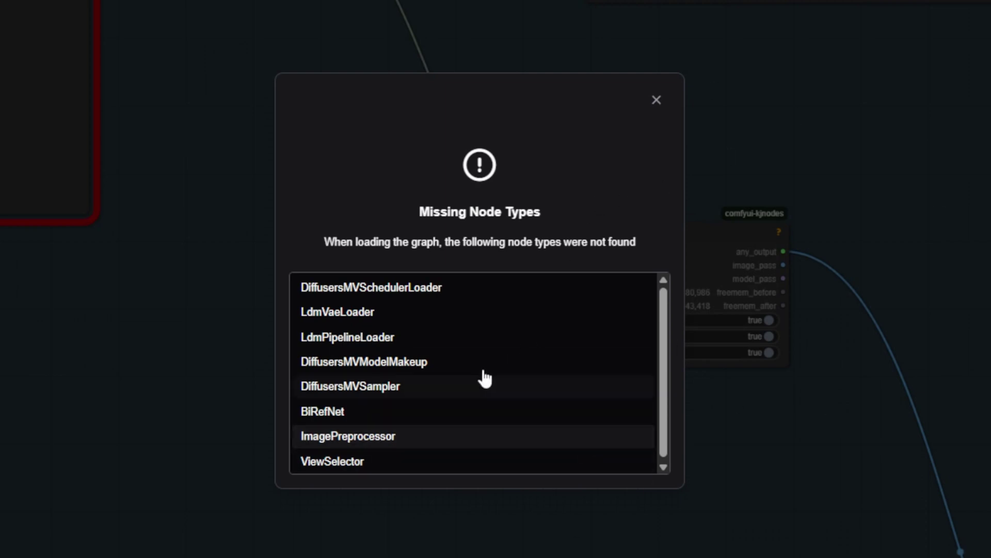
Dismiss the missing node types notice in the mv_pixelartistry workflow and open the manager's list of missing custom nodes
scroll(355, 302, "down", 1)
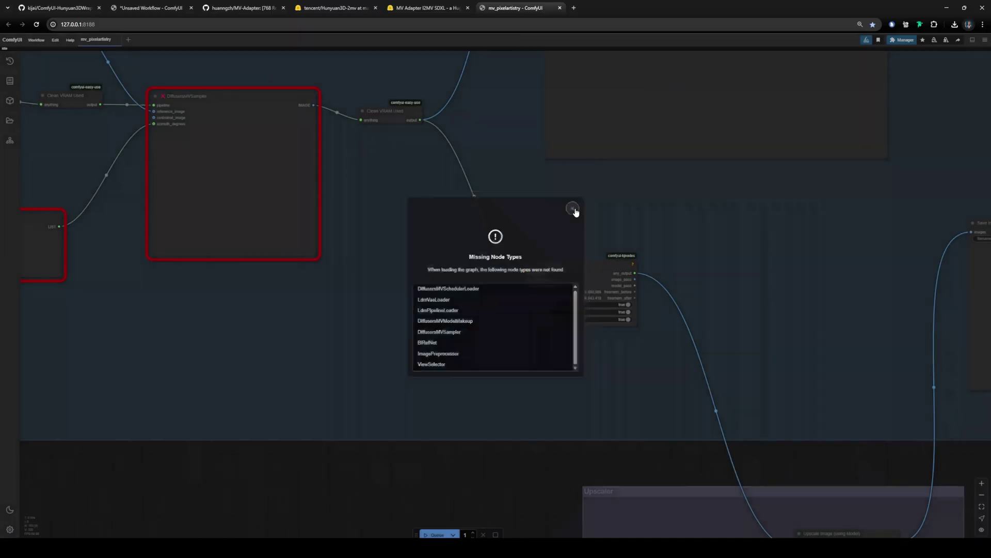
left_click(656, 99)
scroll(670, 240, "down", 3)
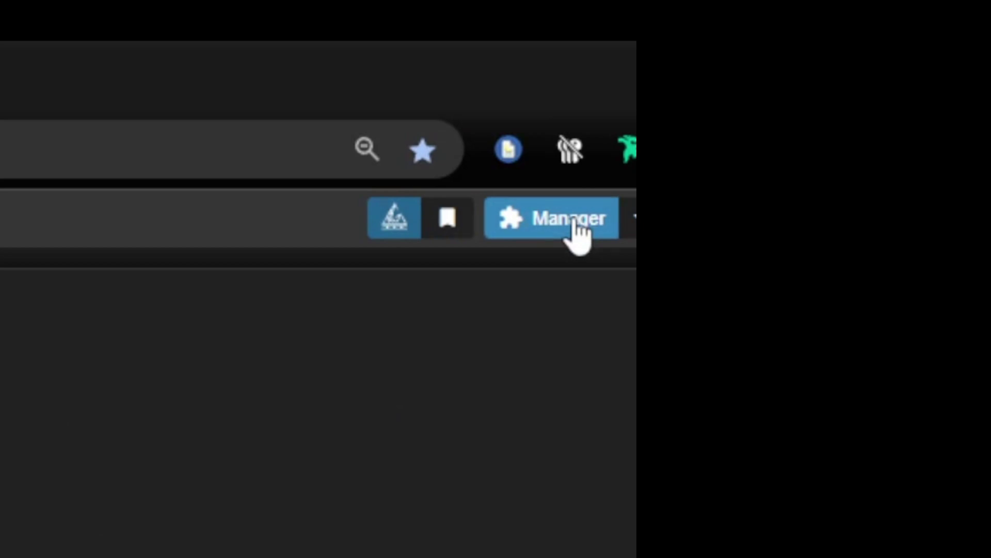
left_click(904, 41)
left_click(532, 213)
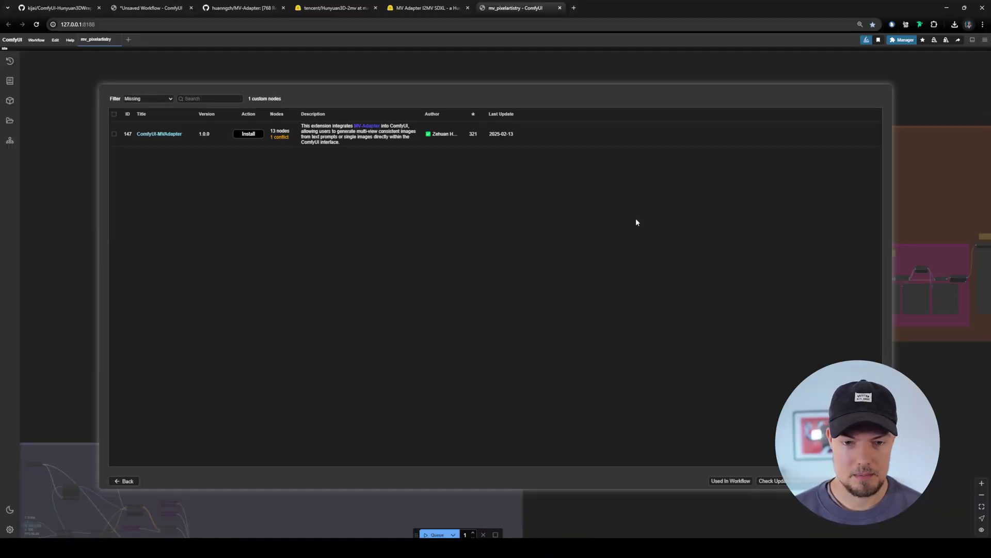
Install the nightly version of the missing ComfyUI-MVAdapter node pack
left_click(114, 134)
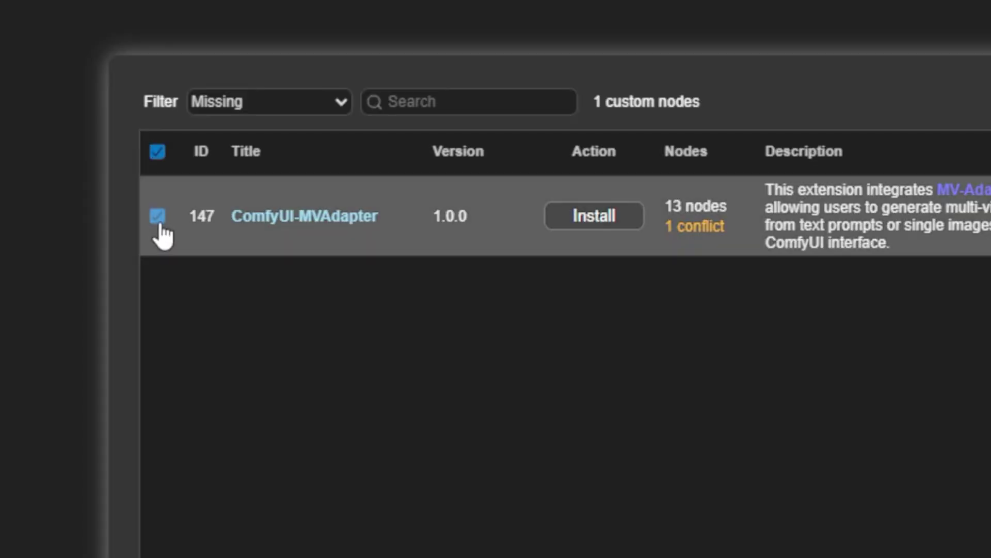
left_click(617, 226)
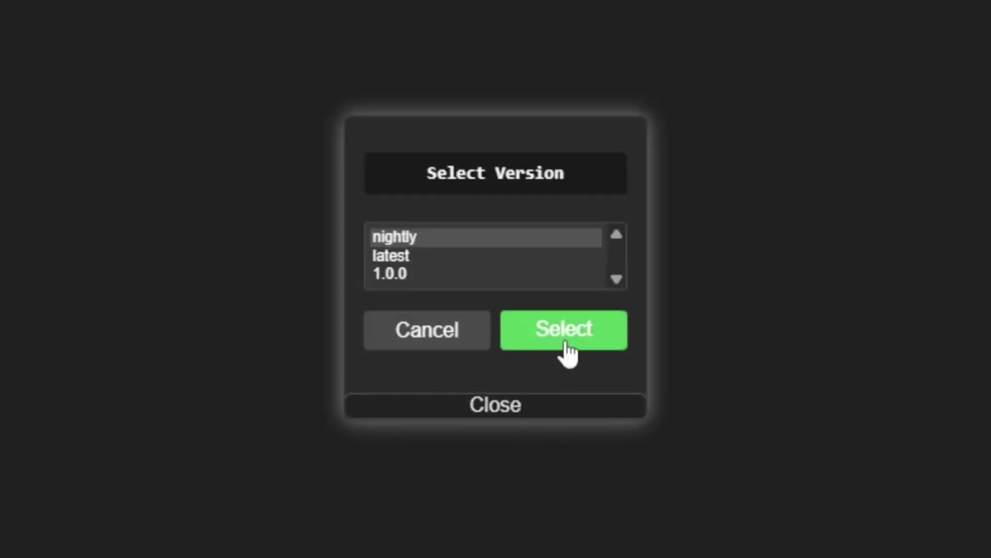
left_click(519, 290)
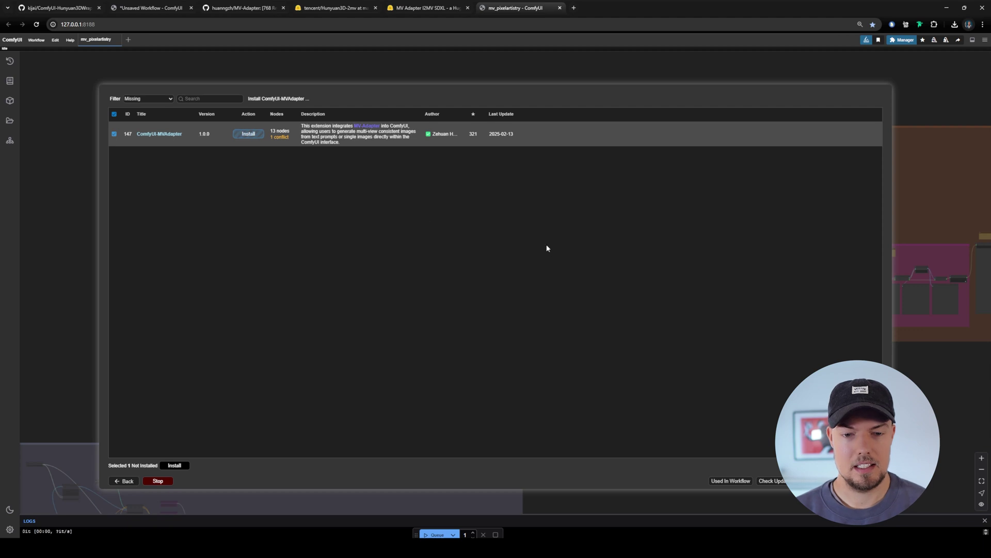
Restart the ComfyUI server and refresh the browser page to apply the node pack installation
left_click(166, 482)
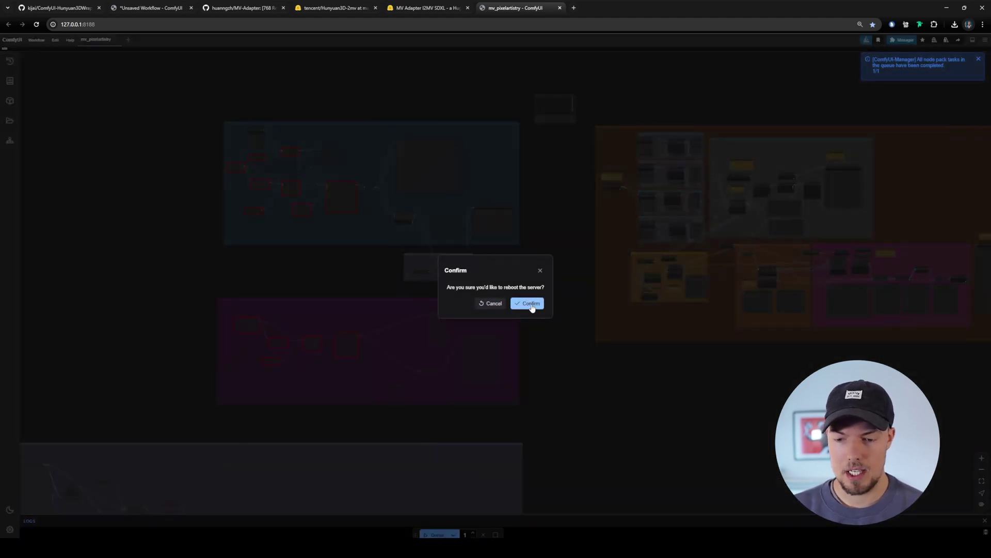
left_click(542, 304)
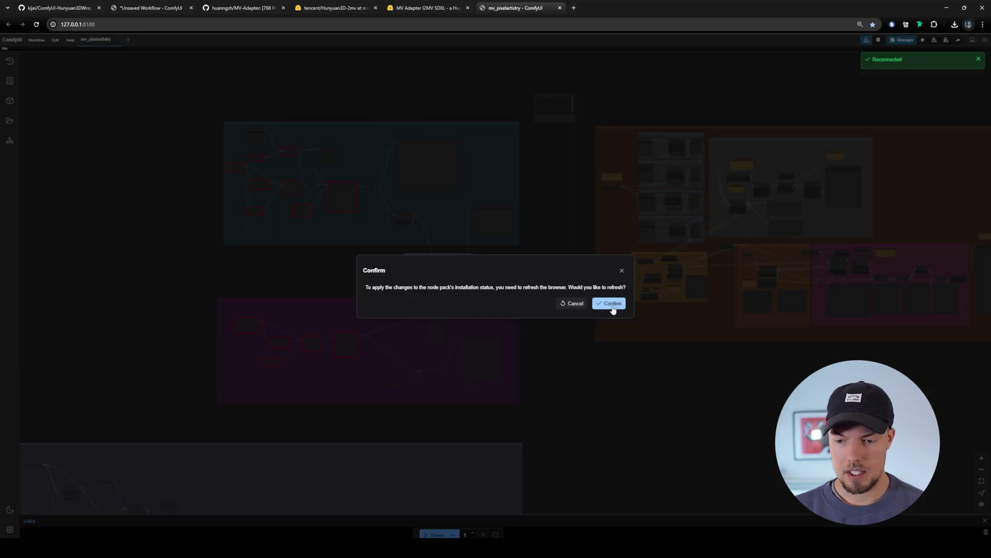
left_click(612, 304)
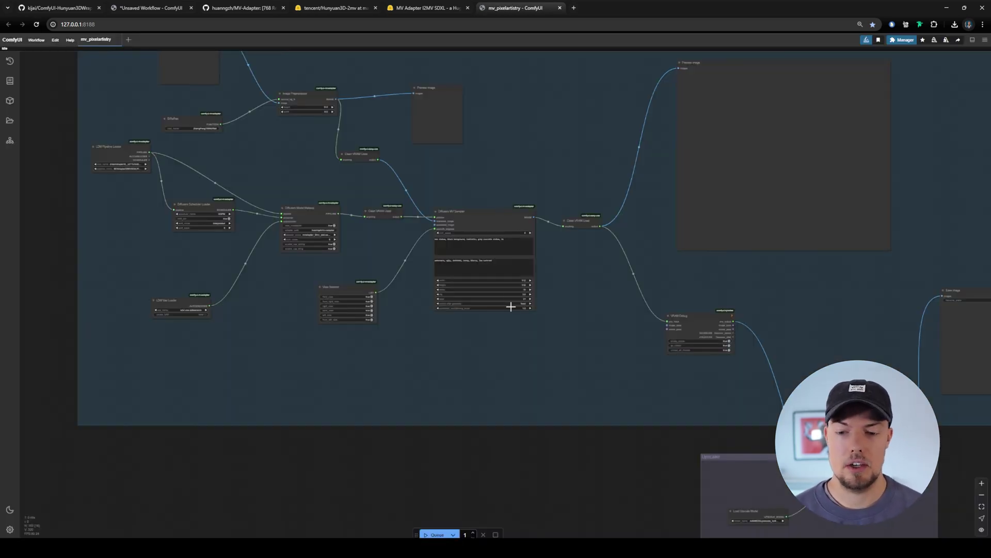
Examine the mv_pixelartistry workflow's overall layout and the large orange group with the multi-view inputs, mesh generation and texturing nodes
scroll(392, 277, "down", 10)
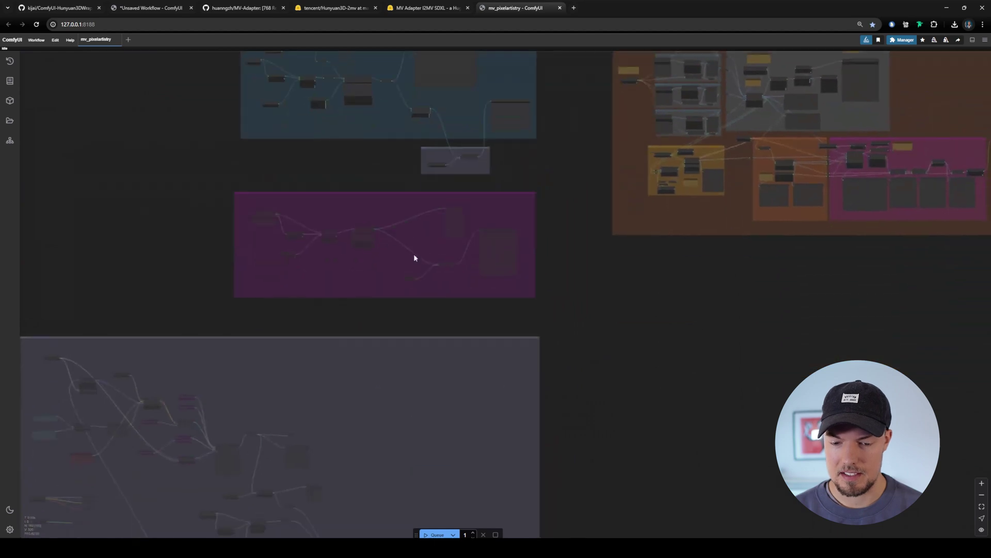
left_click_drag(424, 301, 483, 292)
left_click_drag(673, 307, 520, 451)
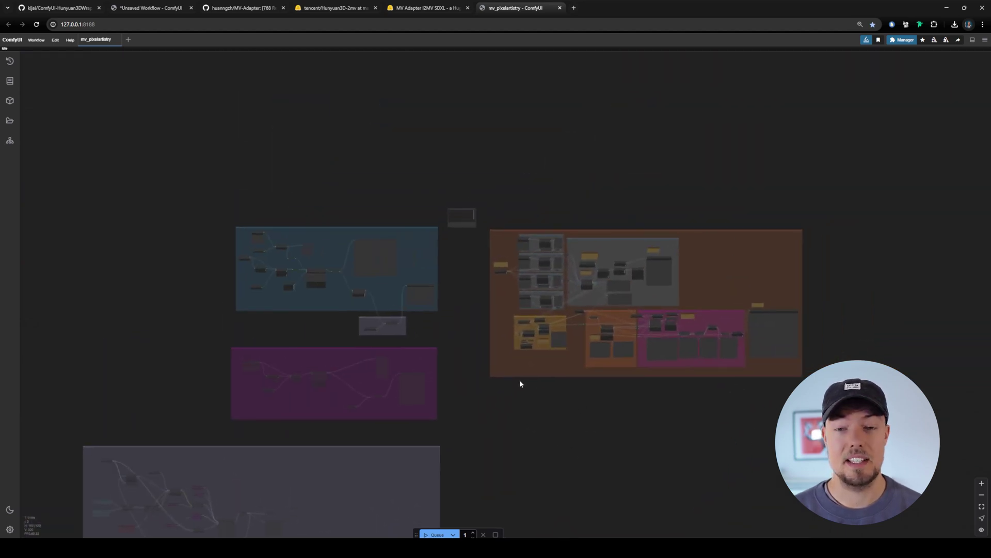
left_click_drag(521, 382, 582, 382)
scroll(592, 385, "up", 13)
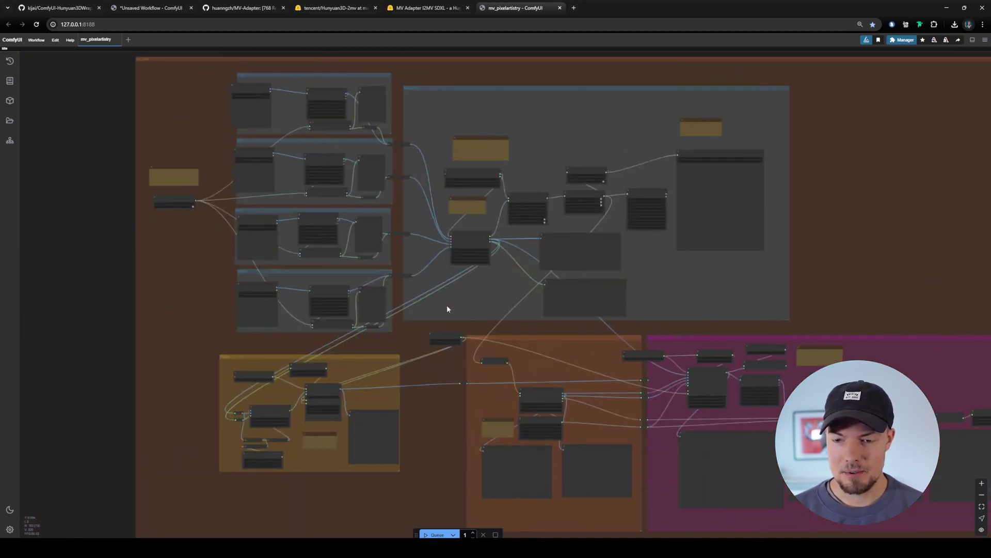
left_click_drag(319, 219, 441, 341)
left_click_drag(414, 302, 259, 186)
scroll(259, 186, "up", 6)
scroll(259, 186, "down", 5)
left_click_drag(318, 241, 252, 157)
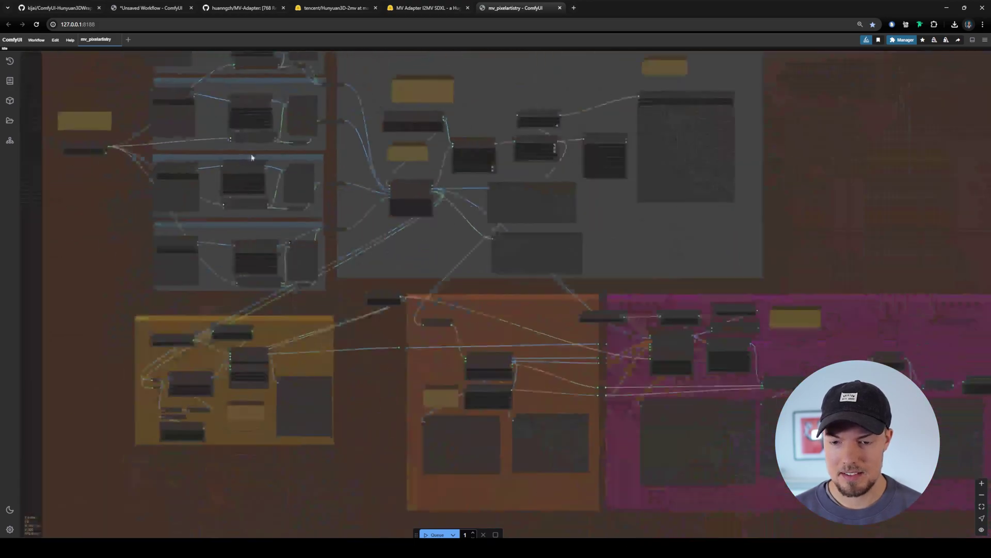
scroll(481, 230, "up", 5)
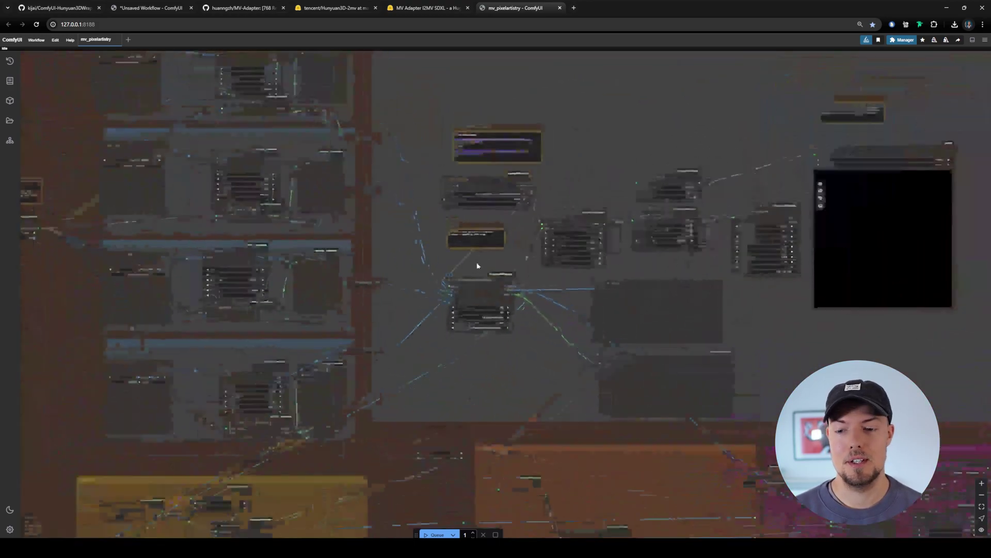
scroll(477, 266, "down", 4)
Examine the purple and grey node groups and the nodes of the blue MV-Adapter image group
left_click_drag(764, 351, 981, 357)
scroll(465, 285, "down", 7)
left_click_drag(464, 301, 661, 366)
left_click_drag(438, 333, 723, 271)
scroll(643, 225, "up", 1)
left_click_drag(598, 232, 533, 100)
left_click_drag(396, 391, 447, 212)
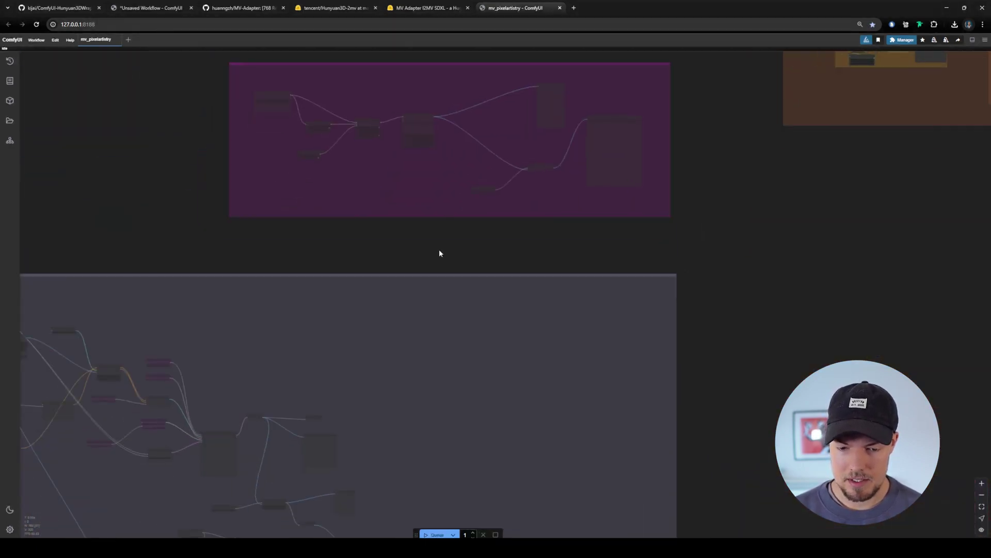
left_click_drag(398, 424, 460, 249)
scroll(461, 249, "down", 1)
scroll(410, 357, "down", 4)
left_click_drag(483, 144, 435, 382)
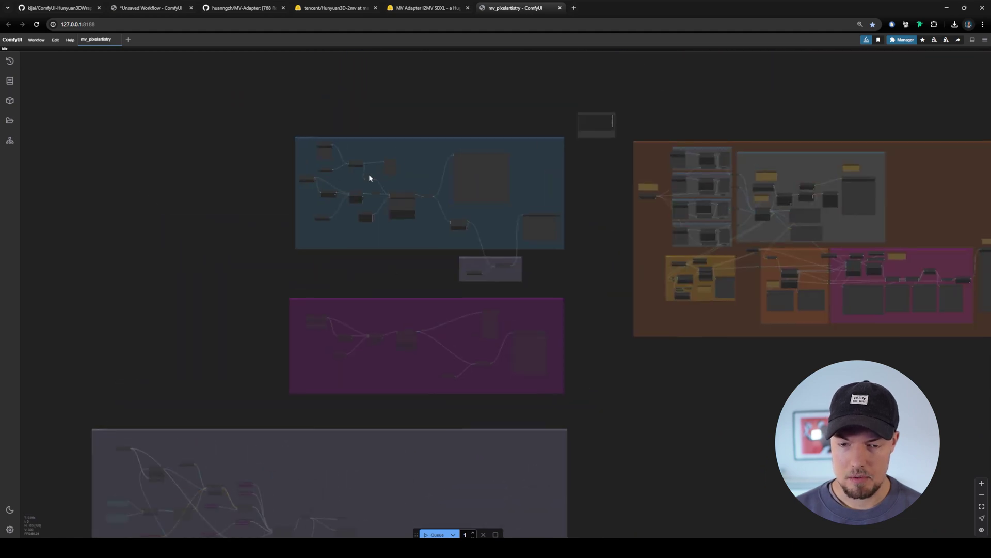
scroll(364, 179, "up", 7)
scroll(515, 162, "up", 7)
left_click_drag(515, 165, 680, 187)
scroll(680, 188, "down", 4)
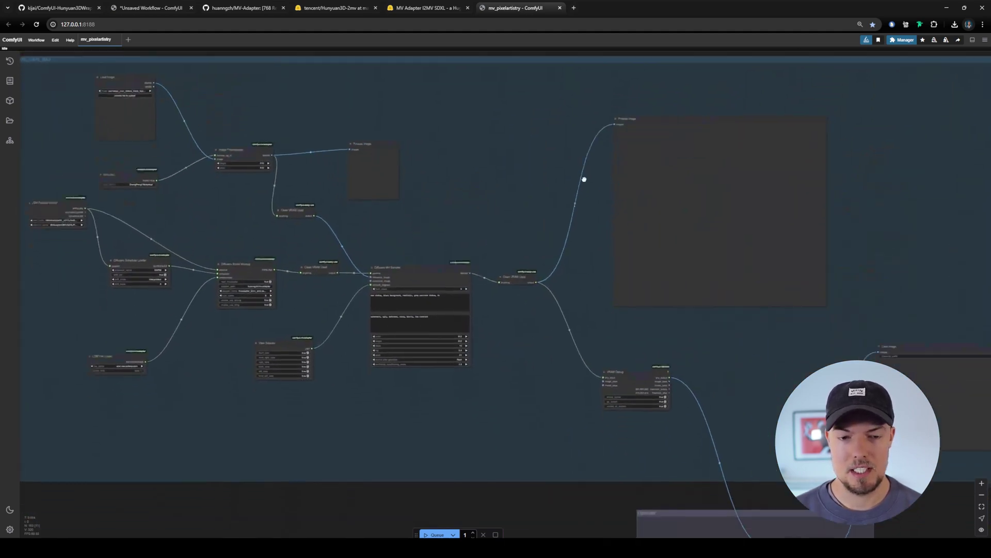
Disable the 3d_GEN group in the Fast Groups Muter node above the workflow groups
left_click_drag(524, 170, 252, 236)
scroll(727, 112, "up", 2)
scroll(731, 114, "up", 5)
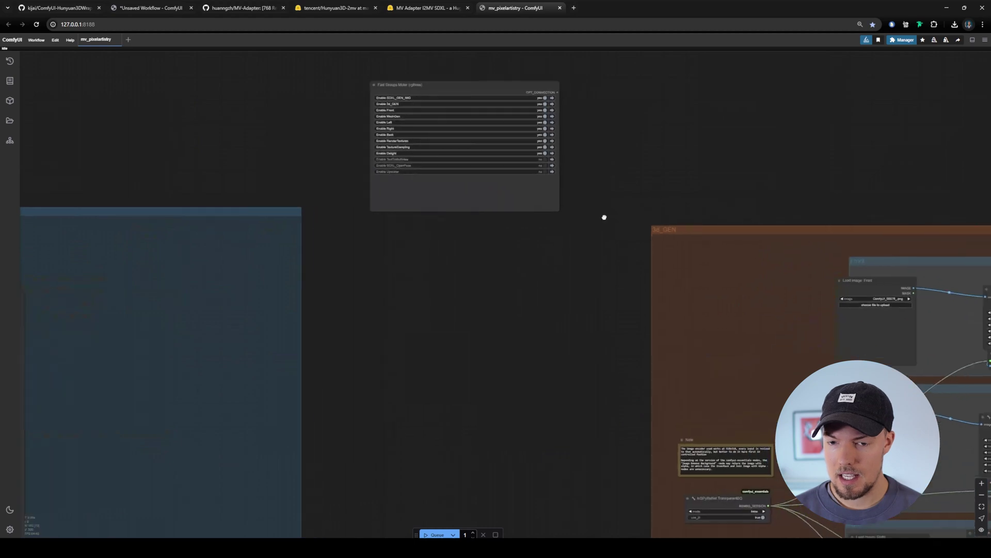
left_click_drag(615, 215, 602, 282)
scroll(445, 117, "up", 6)
left_click_drag(377, 179, 397, 181)
left_click(398, 181)
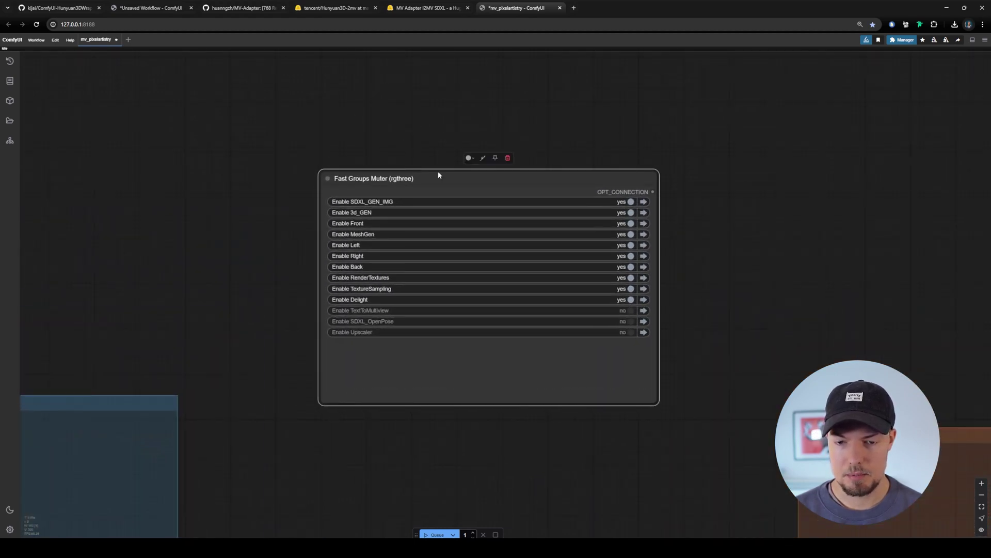
left_click_drag(733, 212, 742, 131)
left_click(826, 167)
left_click_drag(769, 166, 765, 223)
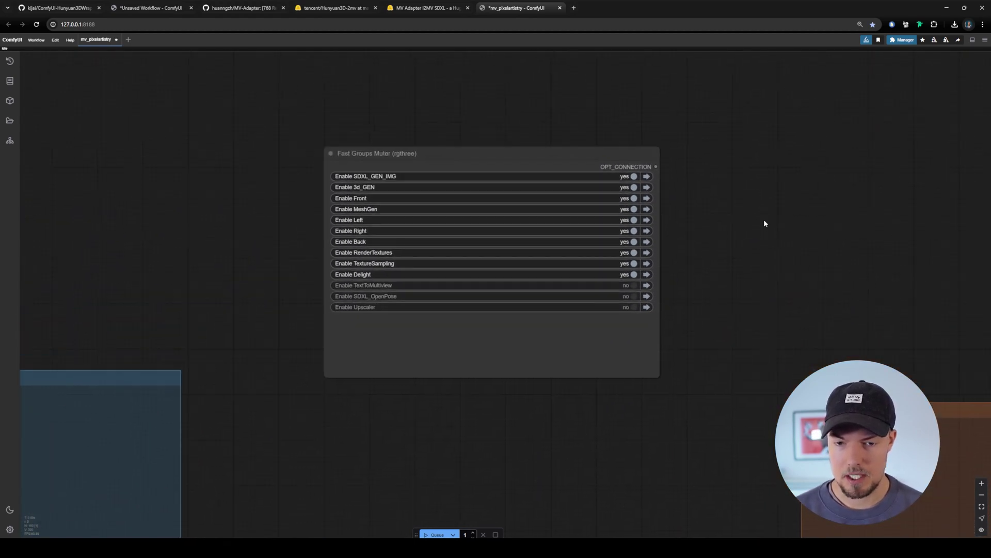
scroll(560, 206, "up", 2)
scroll(553, 224, "down", 4)
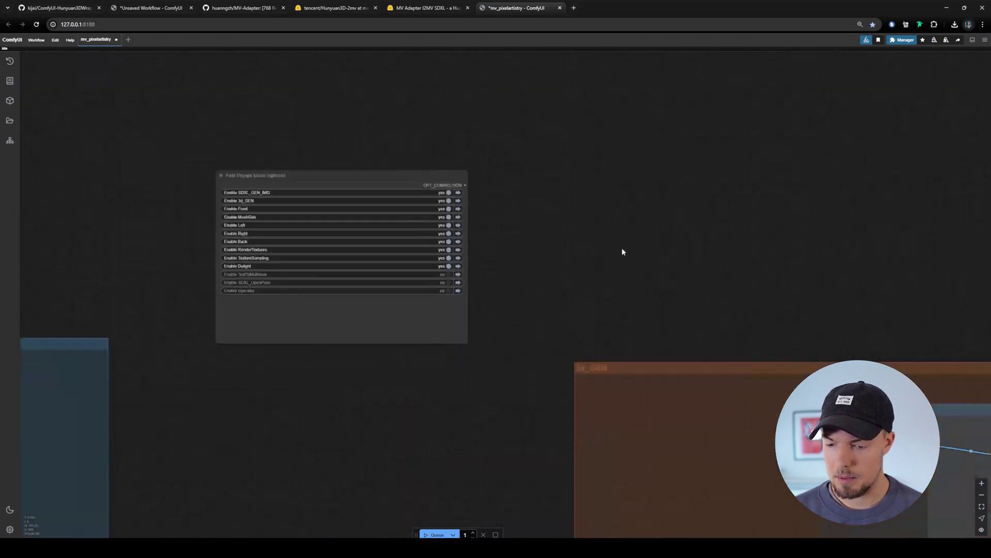
scroll(503, 202, "up", 4)
scroll(503, 202, "up", 4)
left_click_drag(557, 200, 753, 190)
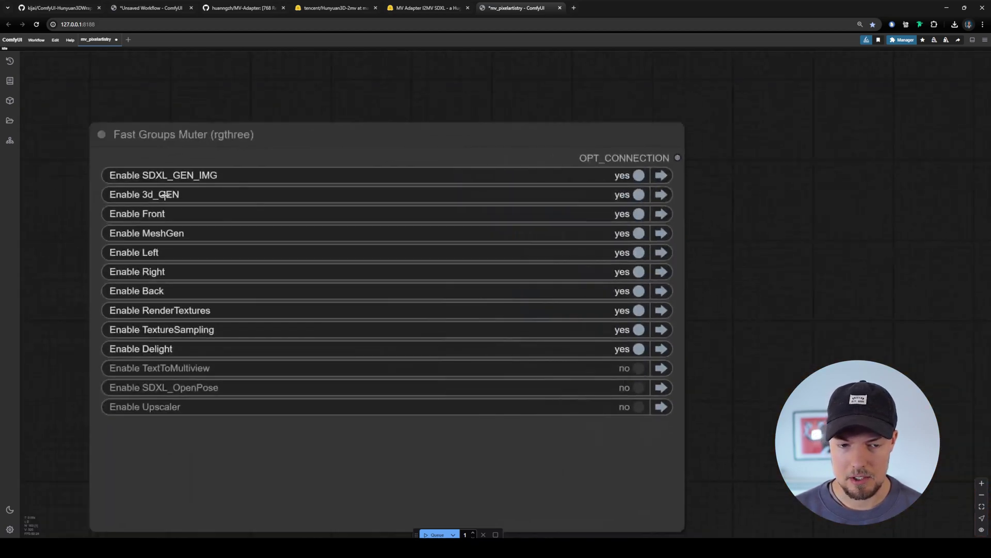
left_click(649, 194)
Examine the orange 3D generation group and the arrangement of the blue, purple and grey groups beside it
scroll(680, 168, "down", 13)
left_click_drag(713, 249, 329, 104)
scroll(329, 105, "down", 3)
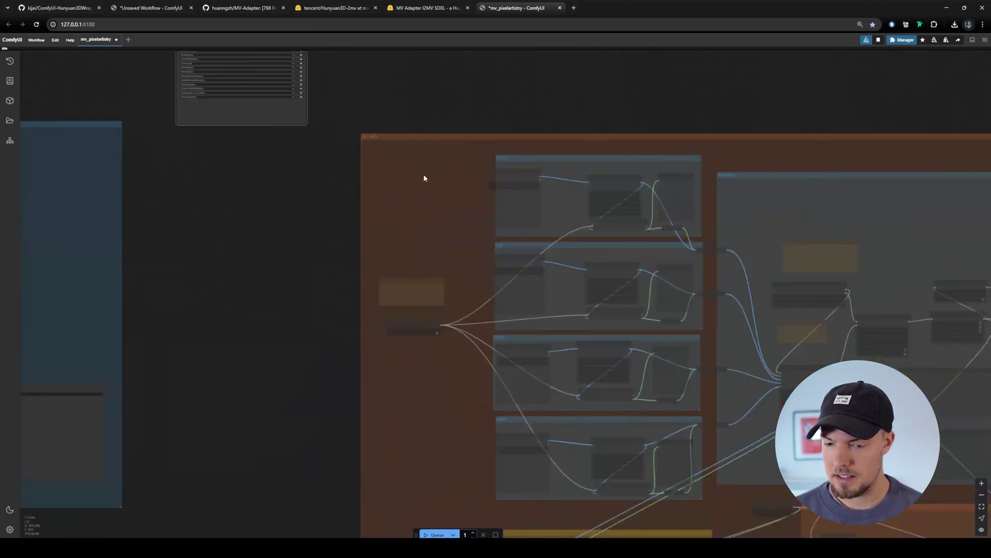
scroll(423, 178, "down", 6)
left_click_drag(504, 270, 405, 77)
left_click_drag(715, 312, 604, 423)
left_click_drag(407, 270, 362, 285)
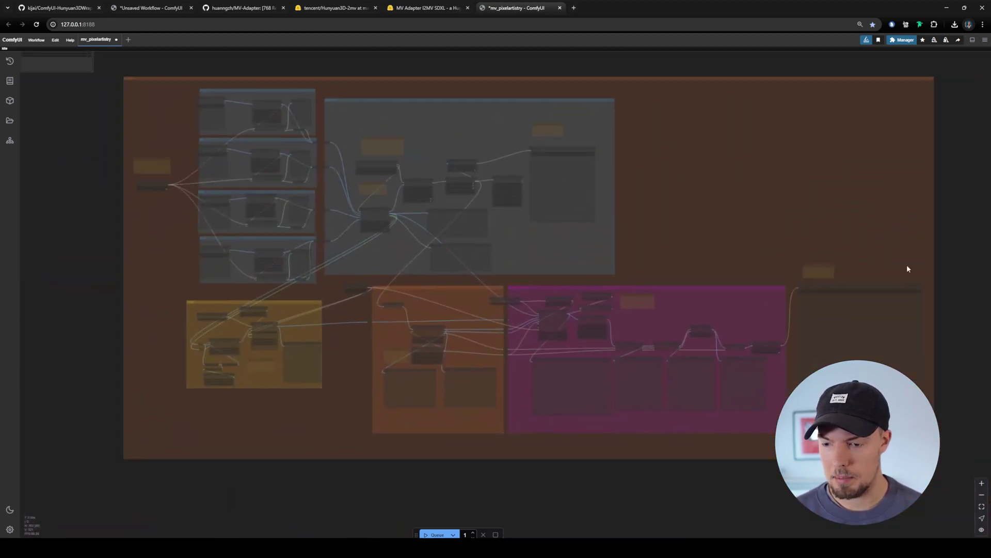
left_click_drag(350, 167, 501, 262)
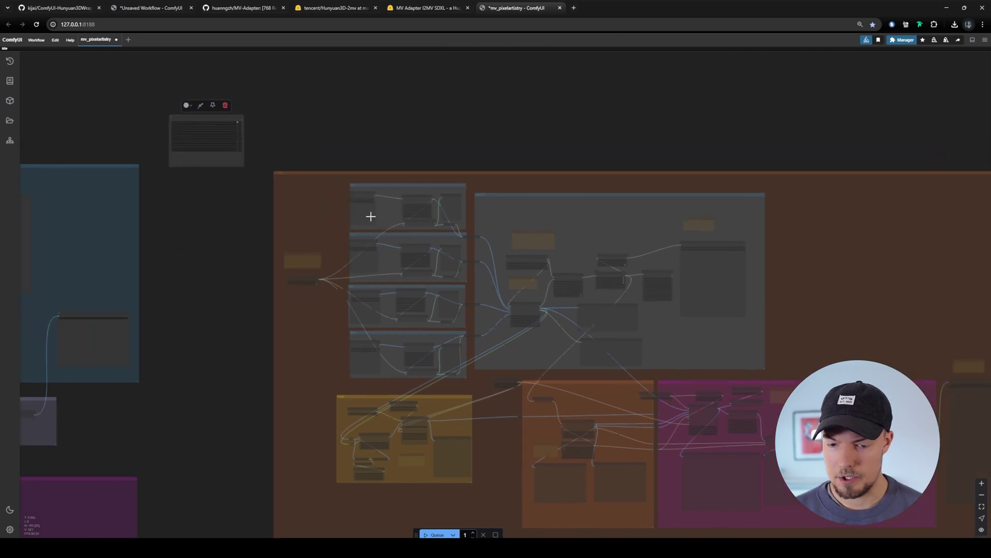
left_click_drag(85, 216, 602, 206)
left_click_drag(503, 237, 472, 117)
scroll(436, 205, "down", 4)
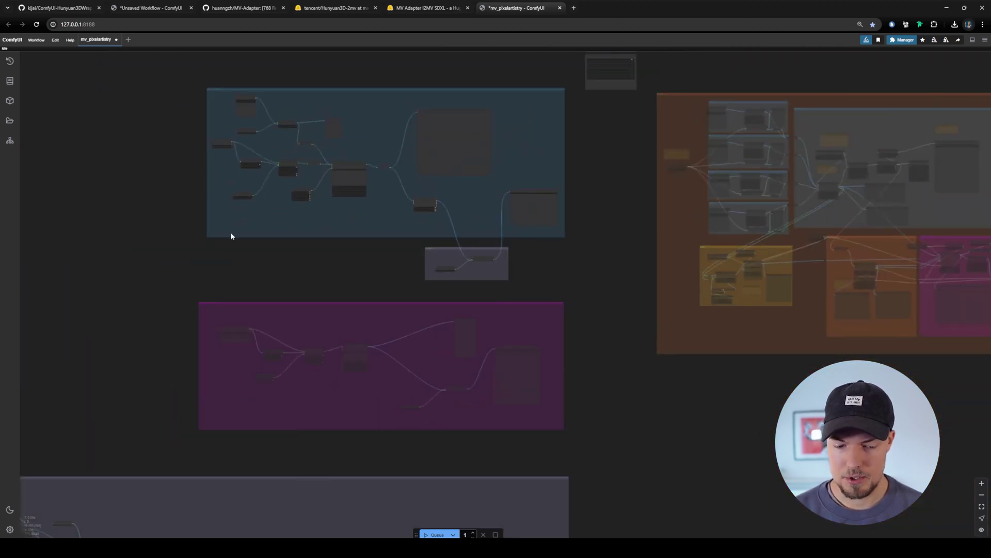
scroll(302, 146, "down", 6)
left_click_drag(484, 152, 507, 282)
Examine the blue SDXL_GEN_IMG group's node chain from the Load Image node to the large image preview
scroll(506, 230, "up", 20)
left_click_drag(321, 292, 816, 49)
scroll(372, 240, "down", 3)
left_click_drag(350, 247, 575, 199)
scroll(584, 168, "down", 4)
scroll(509, 143, "up", 4)
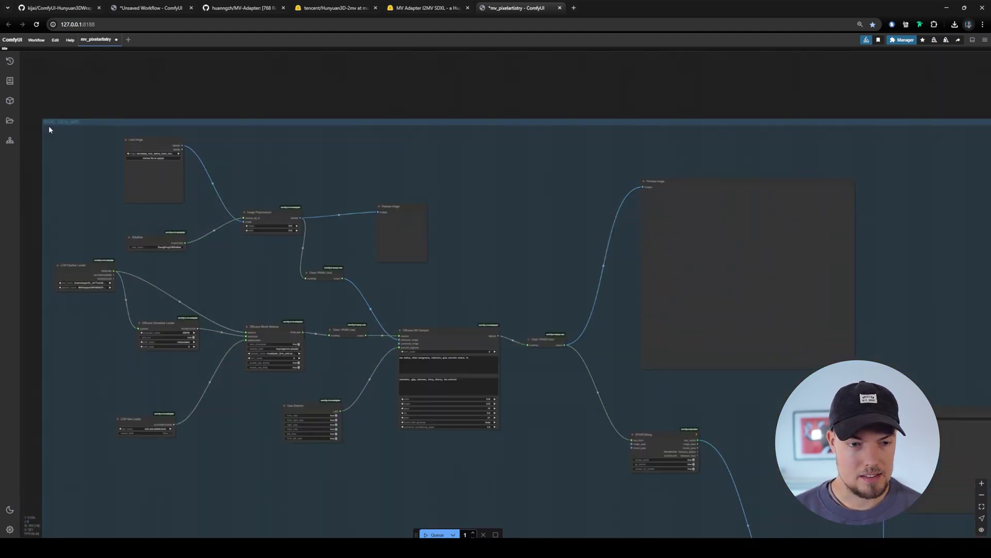
scroll(50, 127, "up", 4)
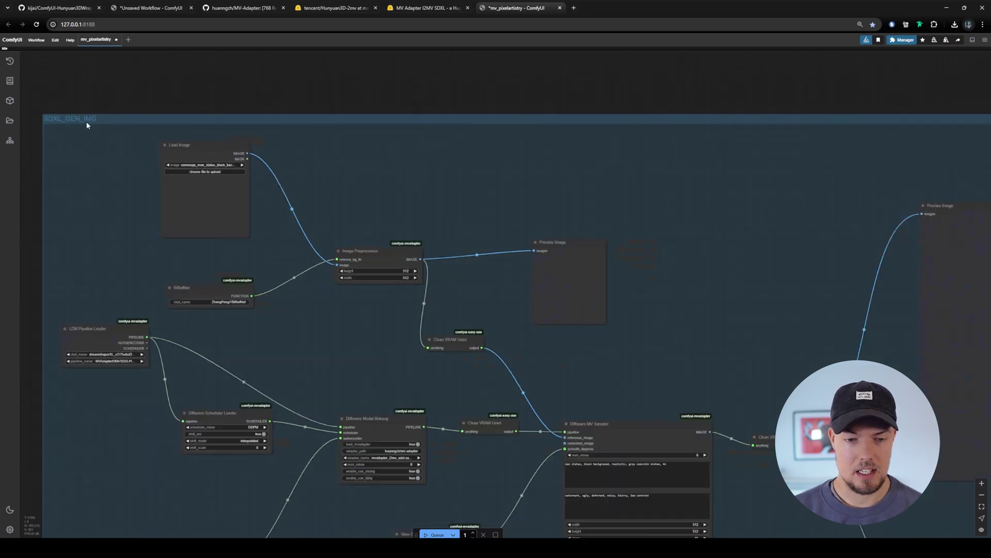
scroll(86, 124, "down", 6)
left_click_drag(430, 323, 215, 262)
scroll(304, 245, "down", 2)
left_click_drag(304, 245, 571, 266)
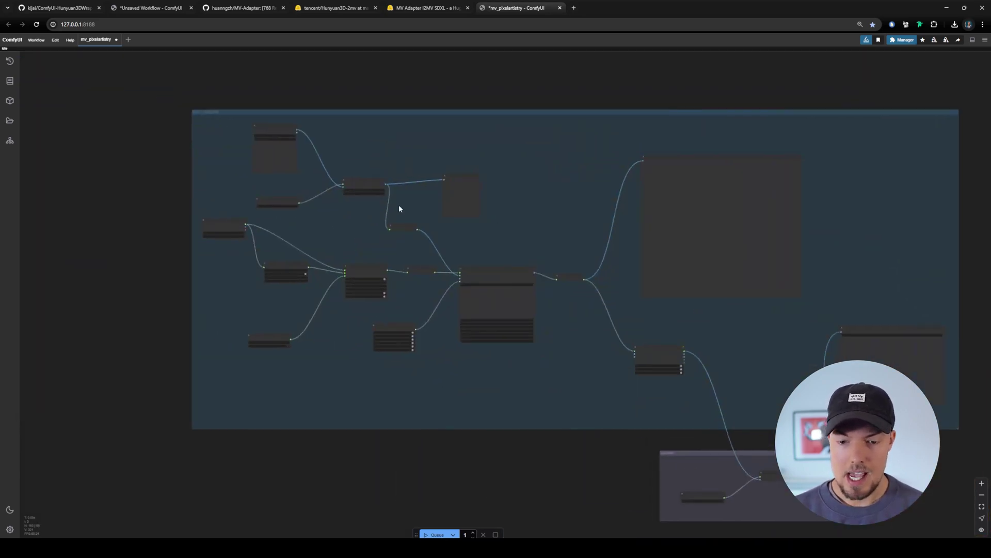
scroll(310, 200, "up", 5)
left_click_drag(354, 240, 301, 244)
scroll(215, 217, "down", 2)
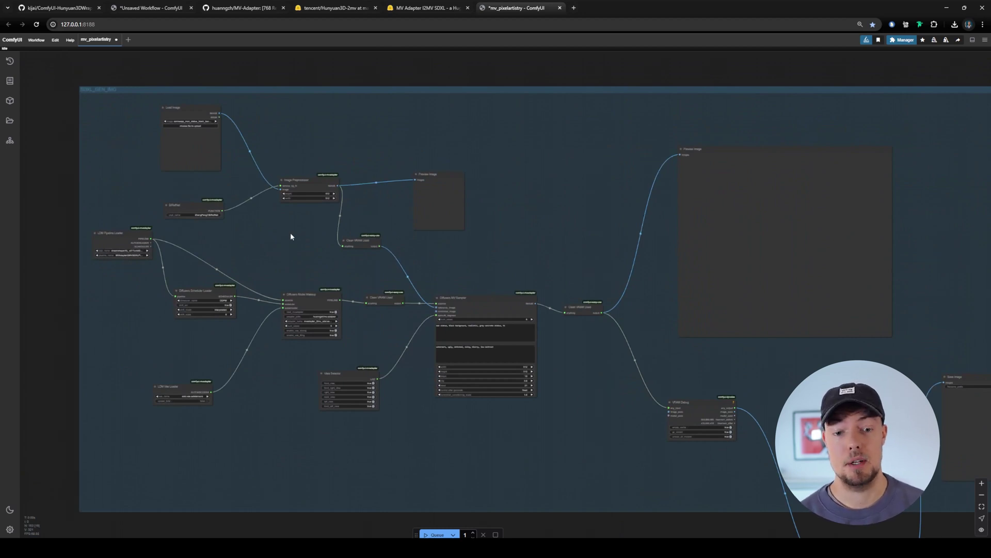
left_click_drag(510, 225, 601, 263)
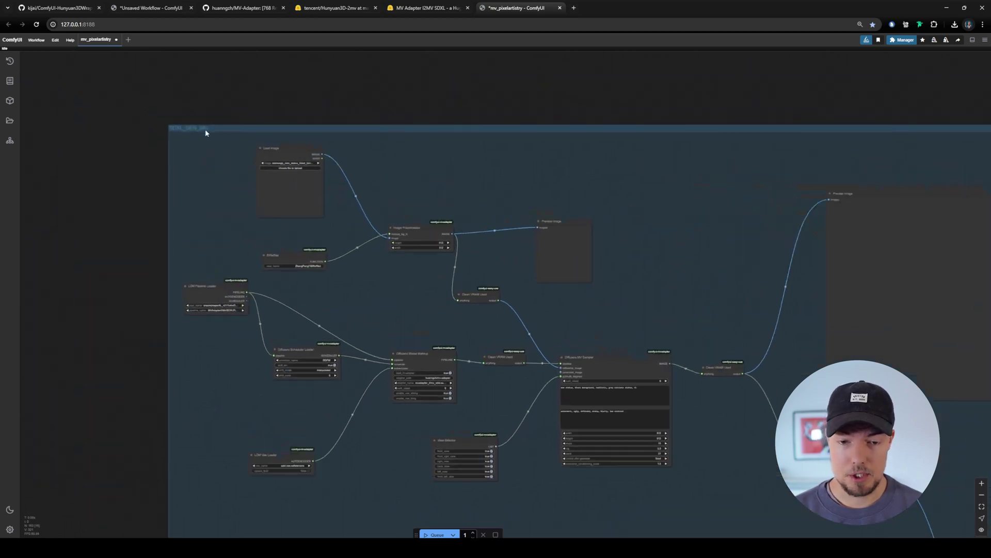
Load the front-facing statue portrait on a black background from the Downloads folder into the SDXL_GEN_IMG group's Load Image node
scroll(209, 137, "up", 5)
left_click(370, 187)
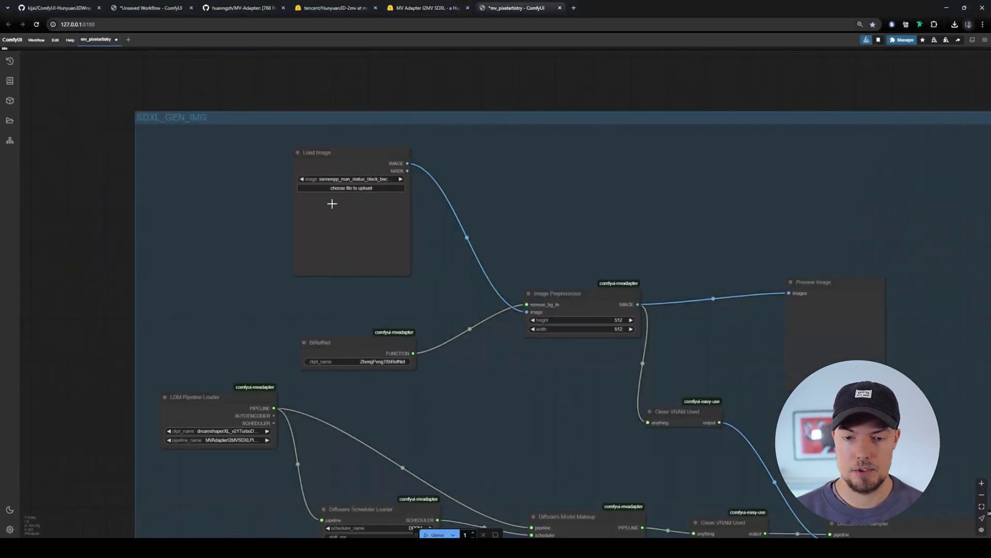
scroll(330, 201, "up", 5)
left_click(372, 183)
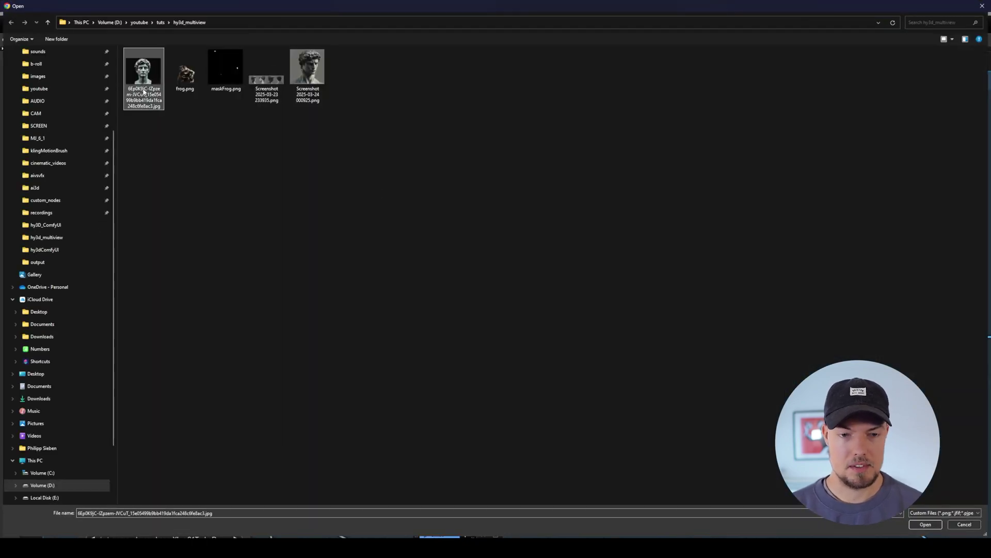
scroll(72, 95, "up", 3)
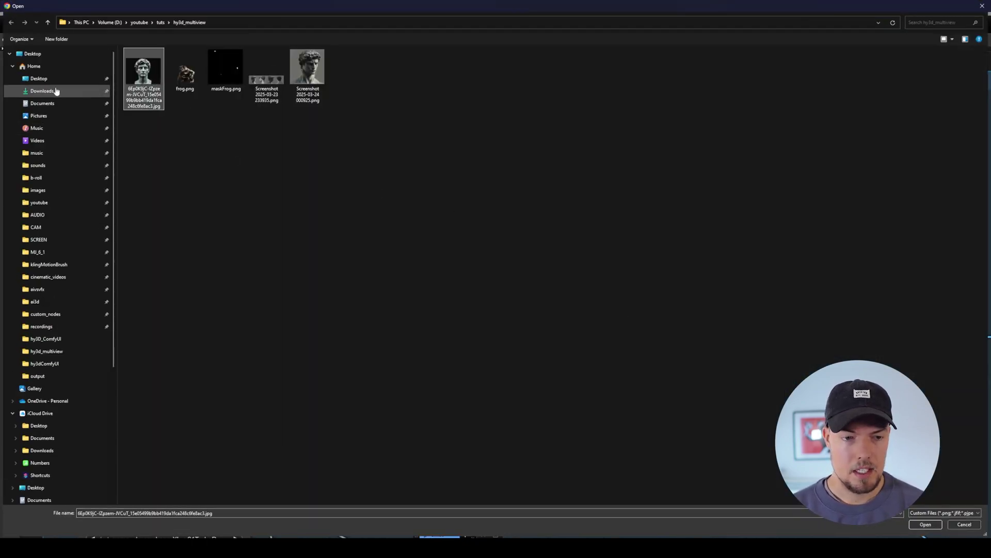
left_click(42, 91)
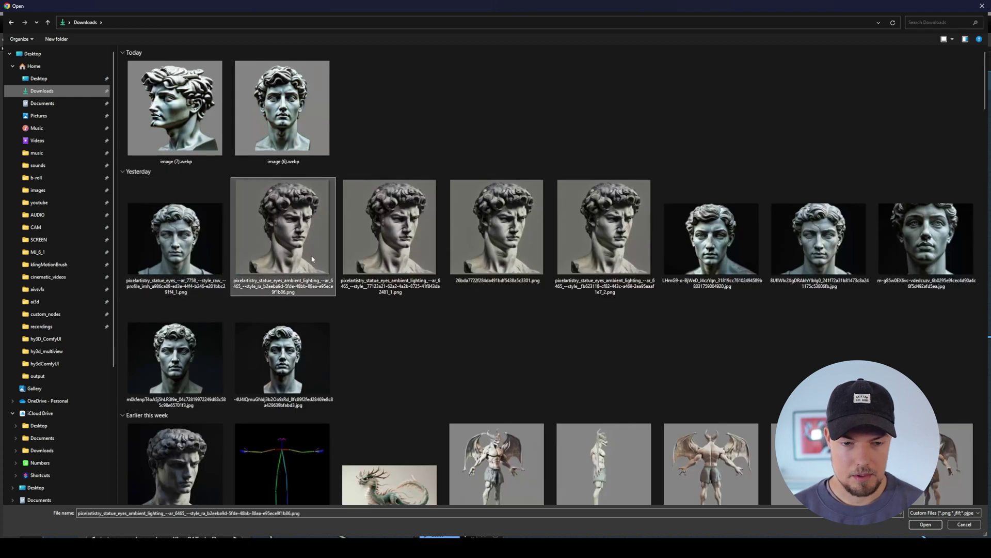
left_click(211, 263)
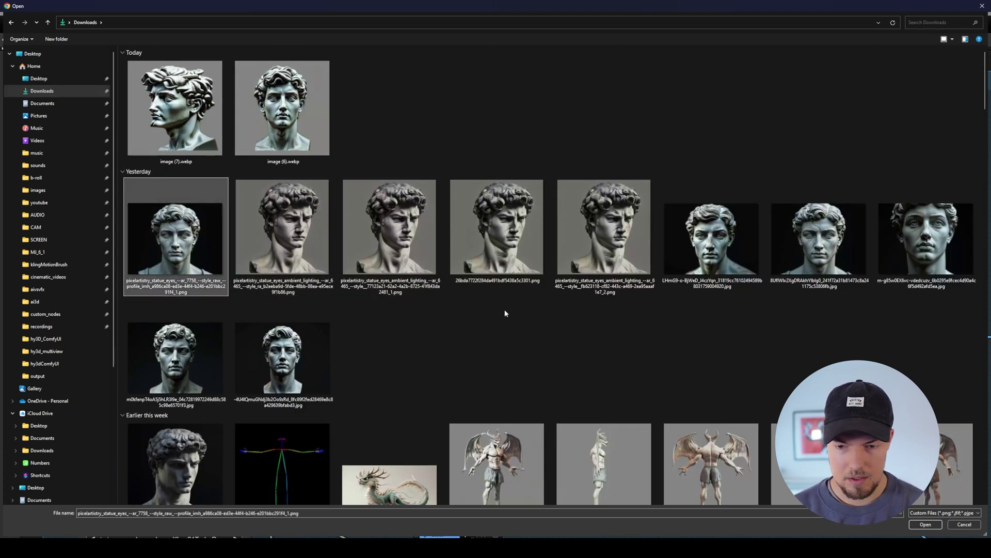
double_click(175, 250)
Examine the BiRefNet, Image Preprocessor and Diffusers Model Makeup nodes and their settings
scroll(389, 289, "up", 2)
left_click_drag(404, 336, 323, 157)
left_click_drag(343, 332, 328, 296)
scroll(327, 296, "down", 1)
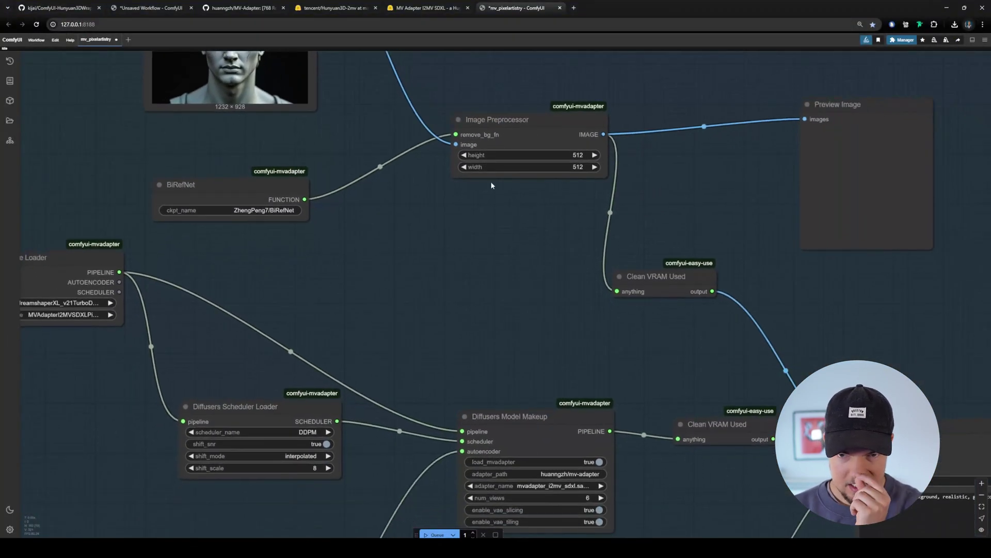
left_click_drag(567, 184, 500, 222)
scroll(416, 332, "down", 2)
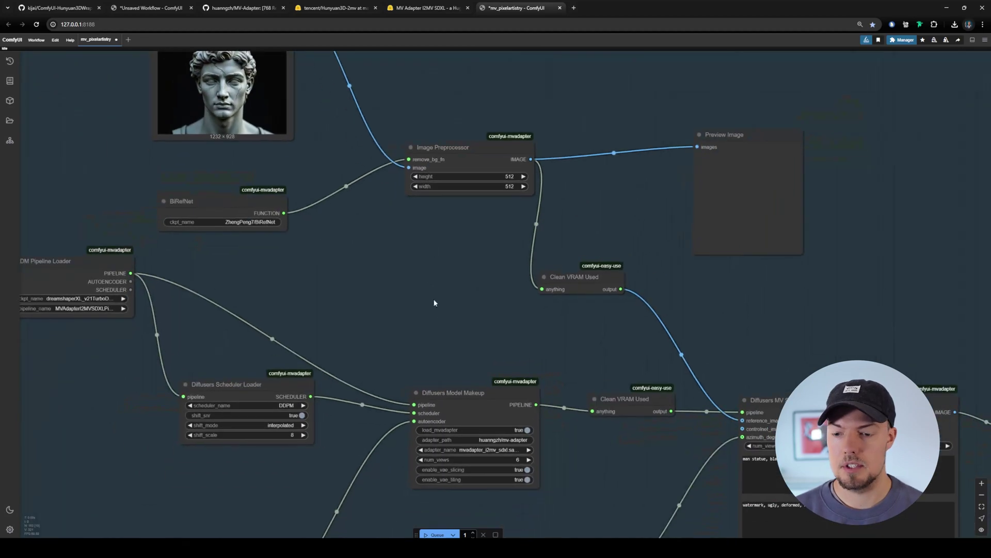
scroll(432, 346, "down", 3)
left_click_drag(453, 309, 408, 213)
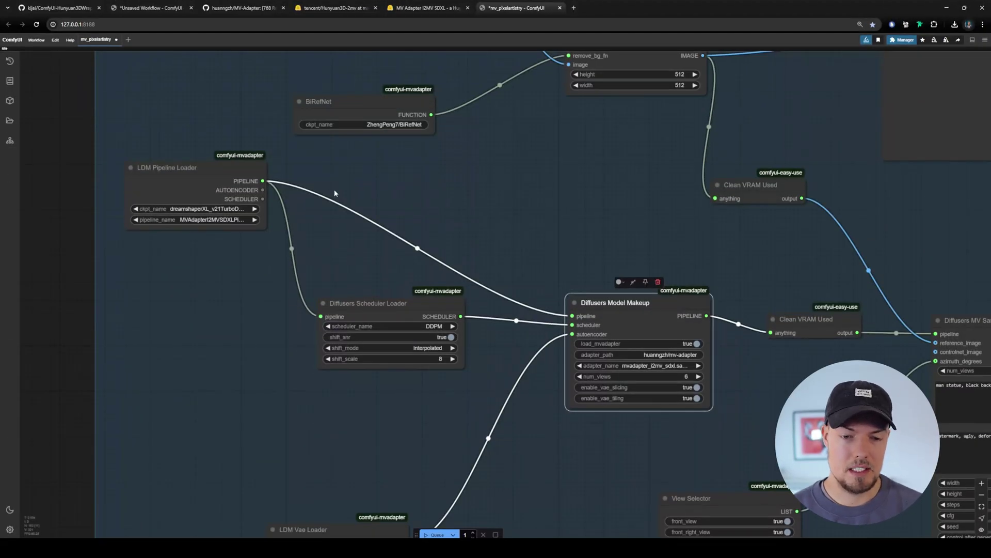
Enlarge the LDM Pipeline Loader node to fit its full checkpoint and pipeline names
left_click_drag(334, 191, 335, 133)
left_click_drag(219, 261, 252, 295)
scroll(205, 129, "up", 3)
left_click_drag(224, 167, 213, 146)
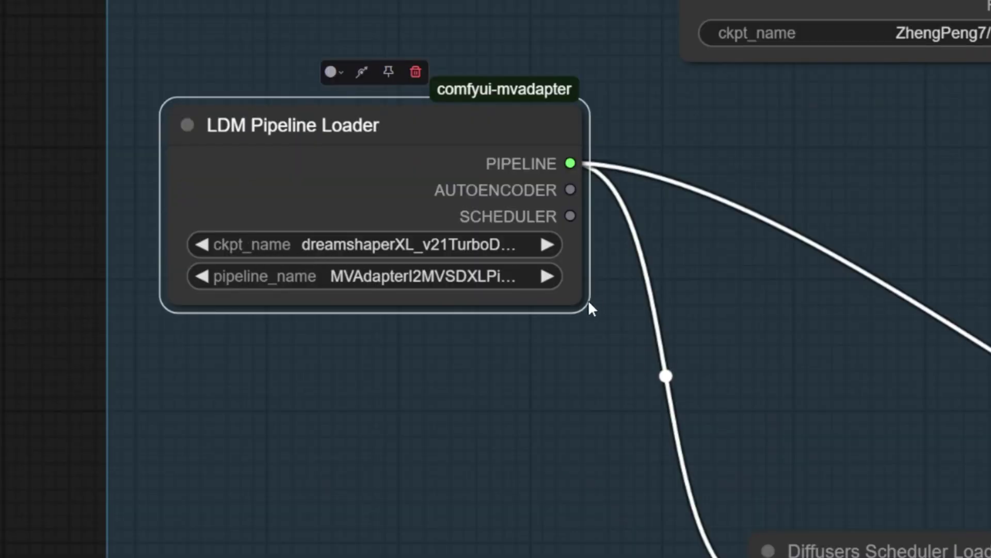
left_click_drag(589, 306, 786, 448)
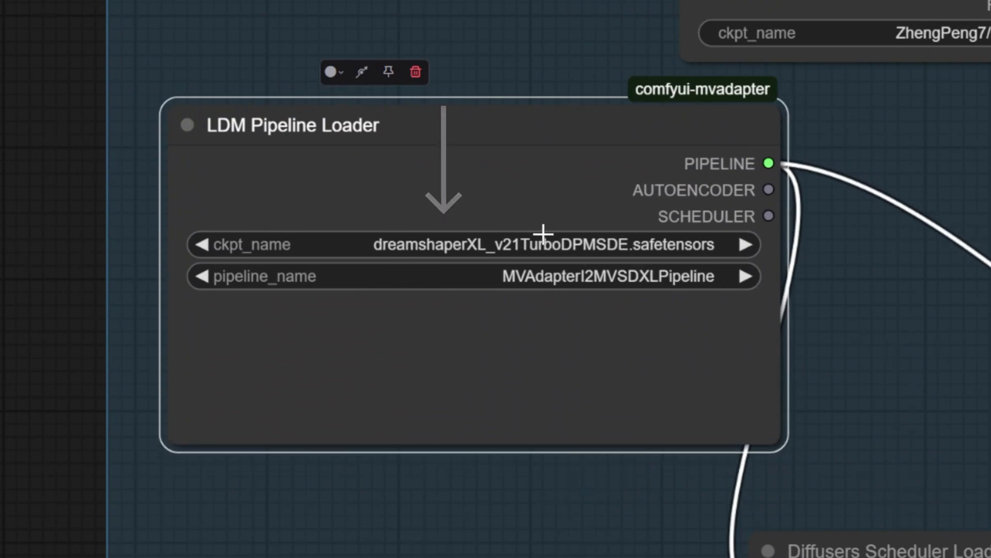
left_click_drag(496, 109, 352, 84)
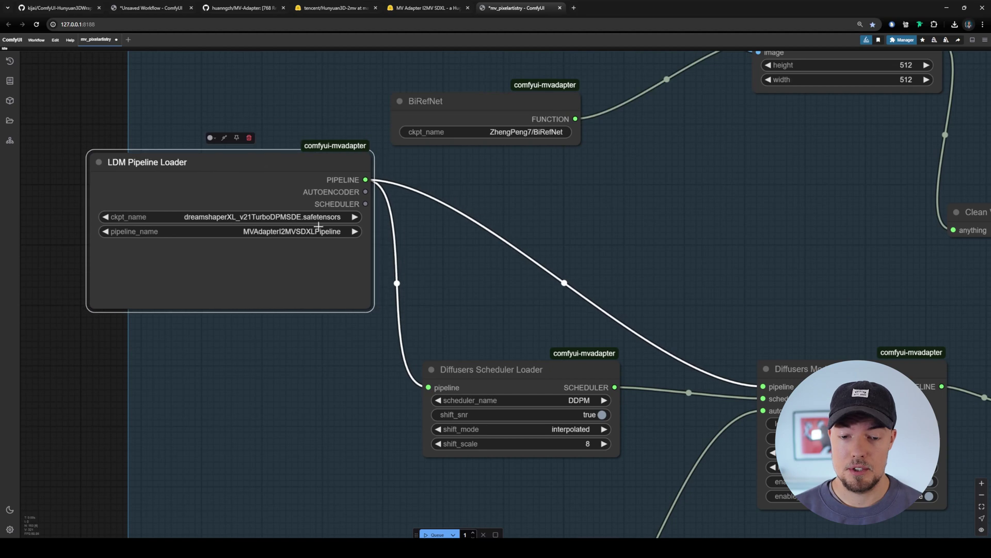
scroll(284, 214, "down", 3)
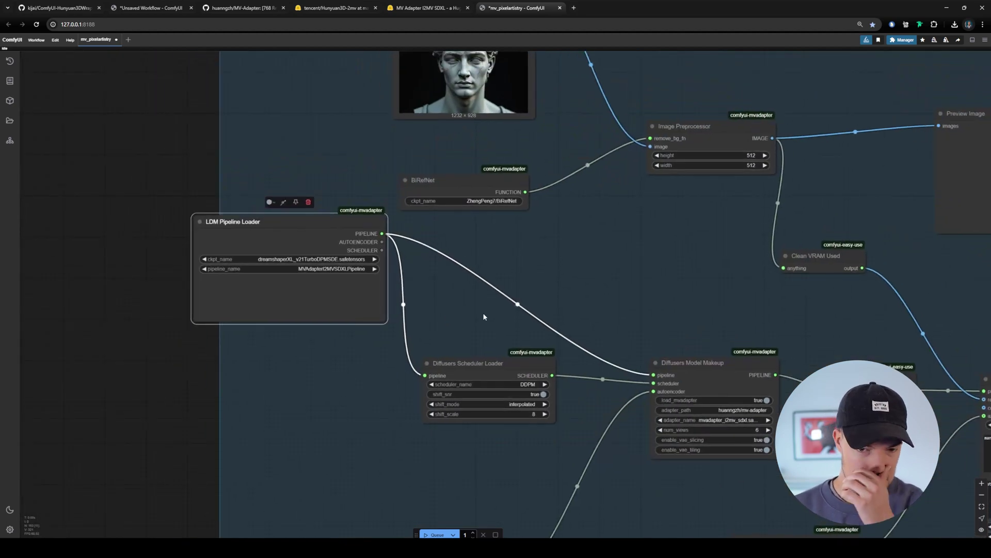
Switch to File Explorer and open the ComfyUI\models\checkpoints folder inside ComfyUI_windows_portable
mouse_move(448, 548)
left_click(511, 516)
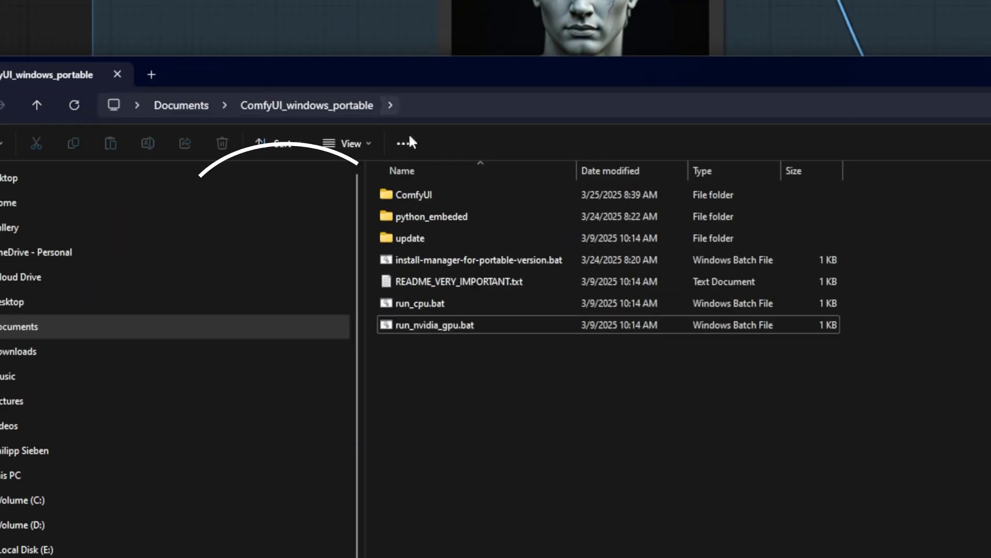
double_click(436, 195)
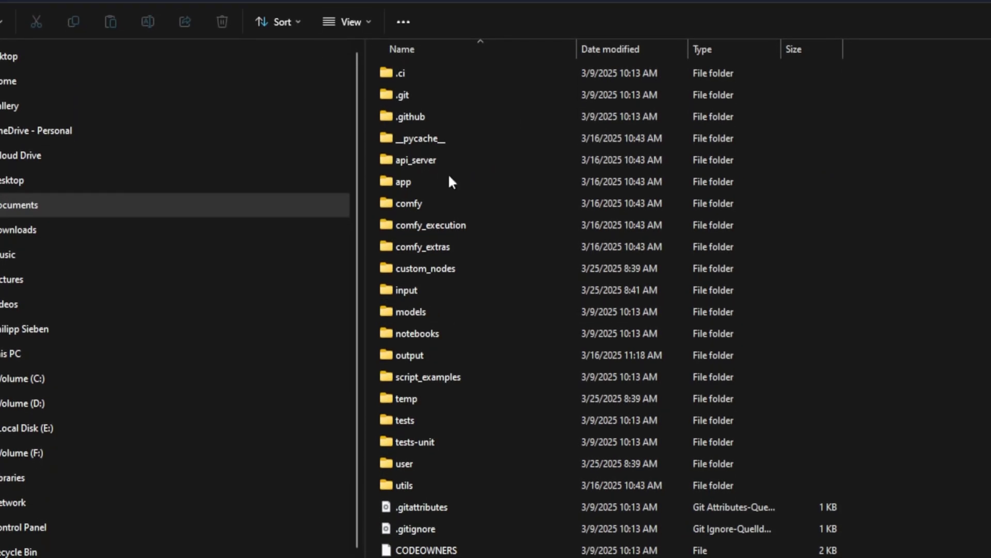
double_click(438, 311)
double_click(441, 209)
left_click_drag(527, 310, 502, 279)
left_click(518, 260)
left_click_drag(663, 97, 857, 417)
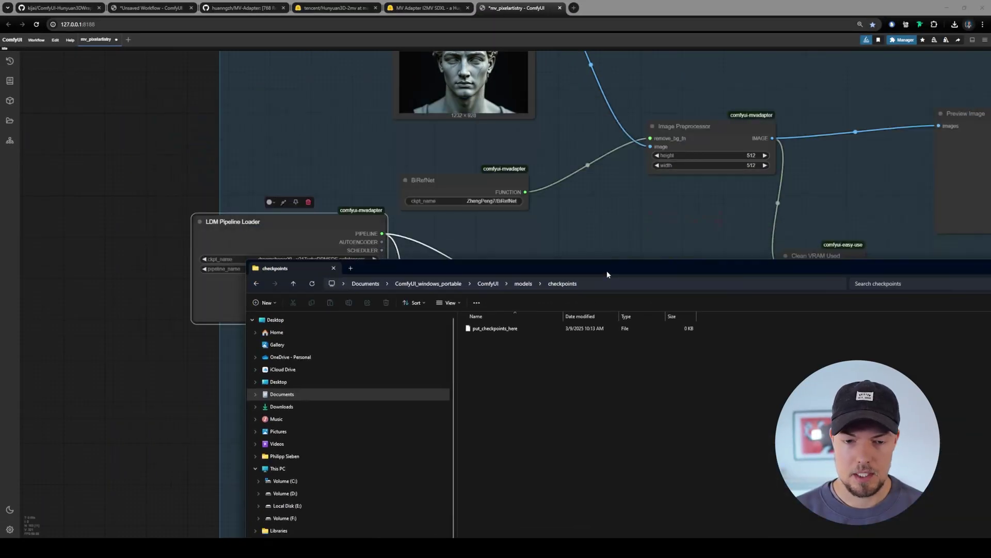
left_click_drag(413, 266, 689, 101)
Select the LDM Vae Loader node and inspect its VAE file setting
left_click_drag(426, 279, 311, 162)
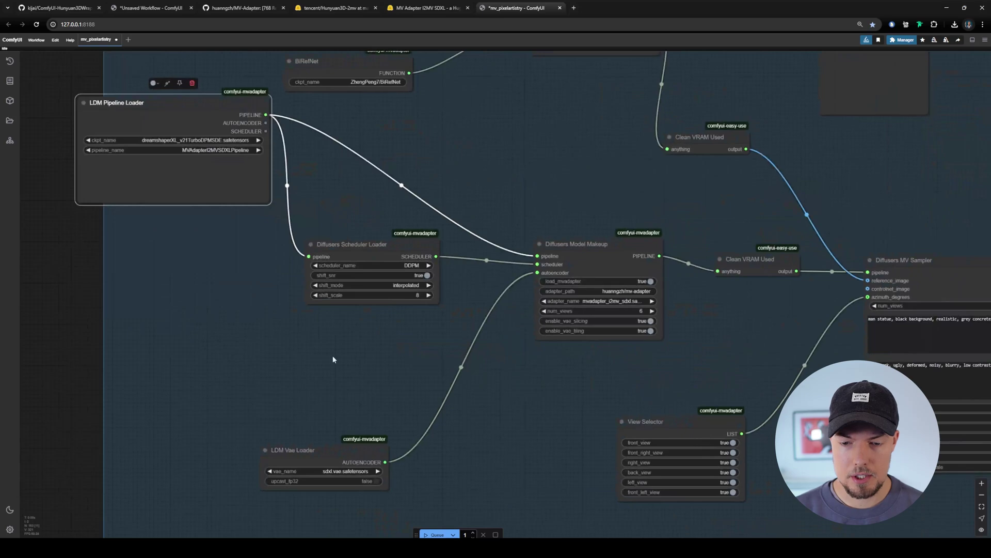
left_click_drag(333, 367, 383, 149)
left_click(382, 227)
scroll(454, 272, "up", 3)
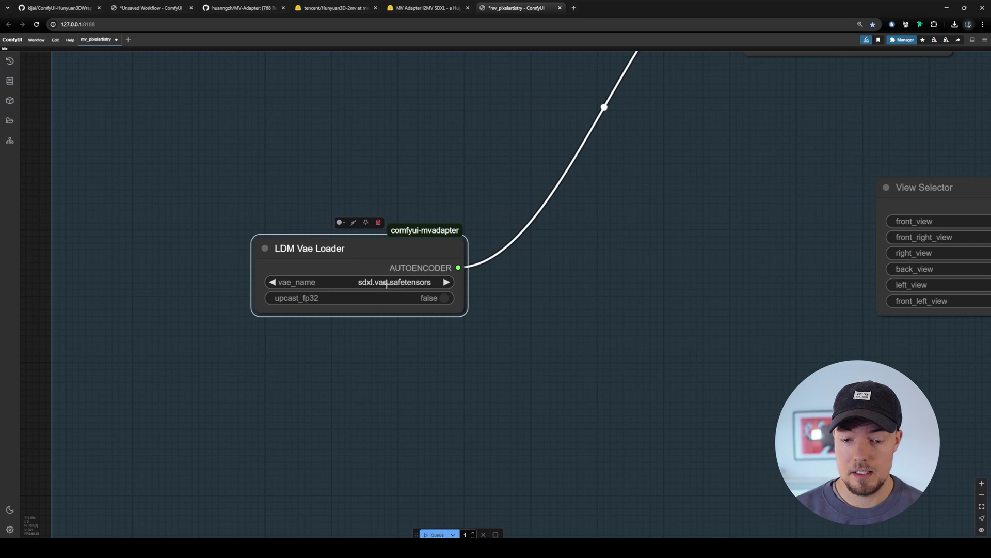
left_click_drag(539, 304, 552, 314)
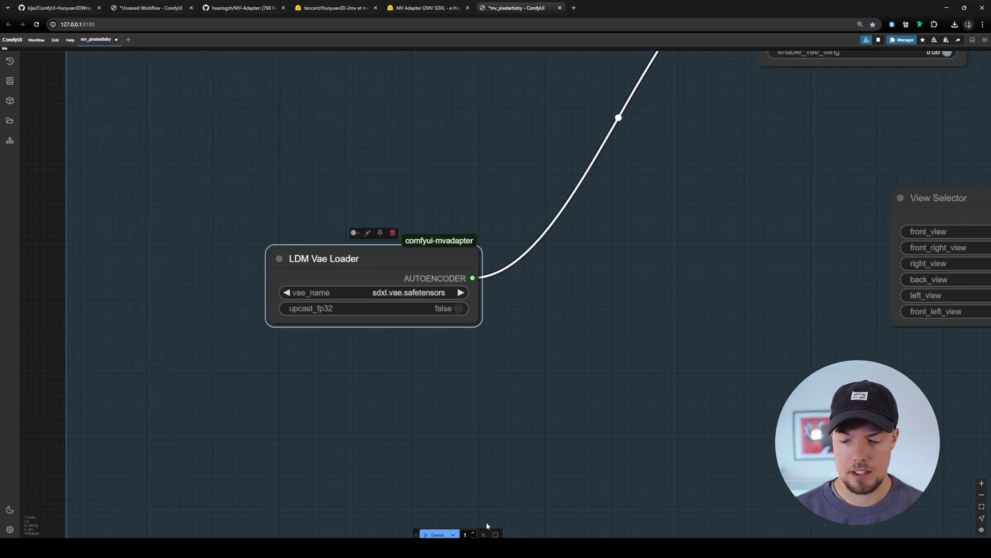
Switch to File Explorer and open the vae folder inside ComfyUI\models
mouse_move(488, 532)
left_click(494, 506)
left_click_drag(775, 104, 404, 95)
left_click(432, 110)
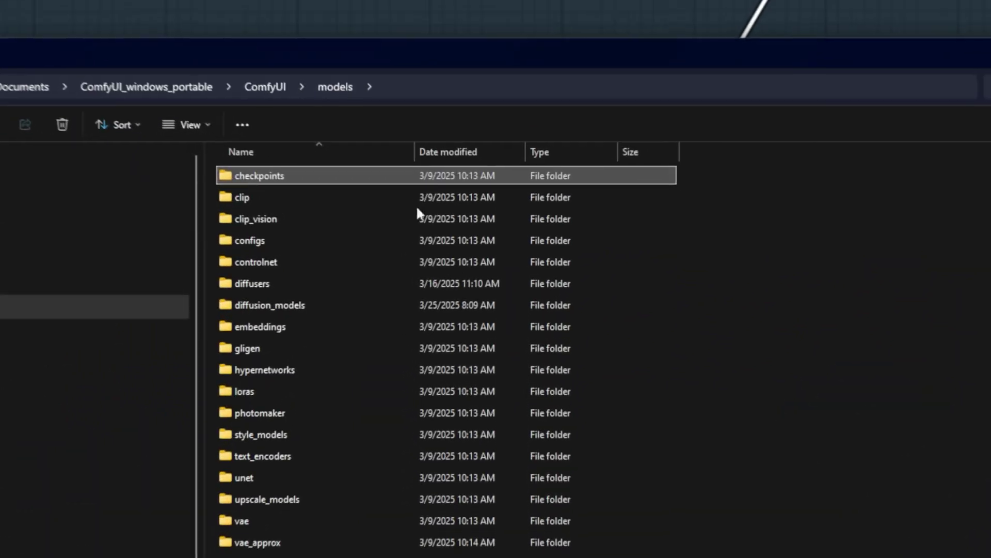
double_click(312, 520)
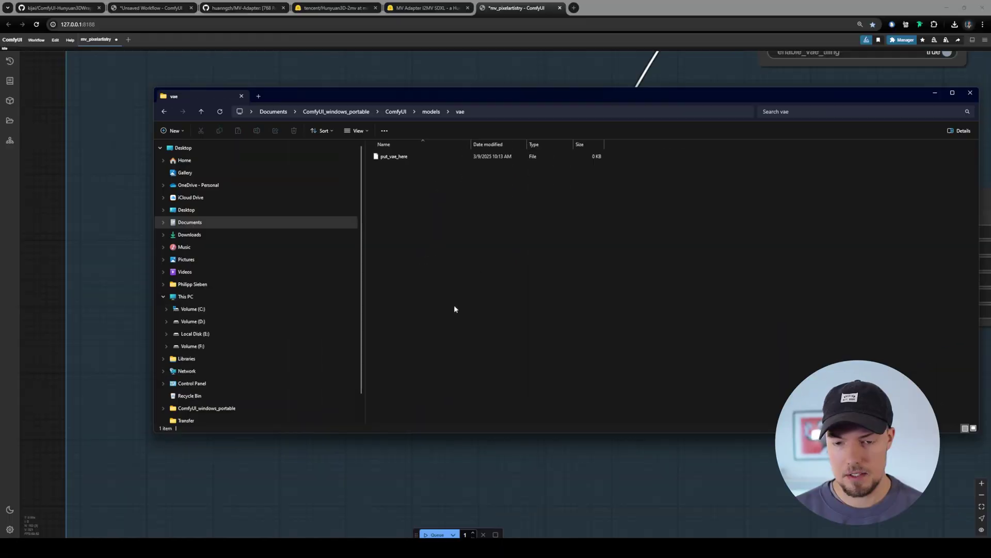
left_click_drag(469, 251, 388, 180)
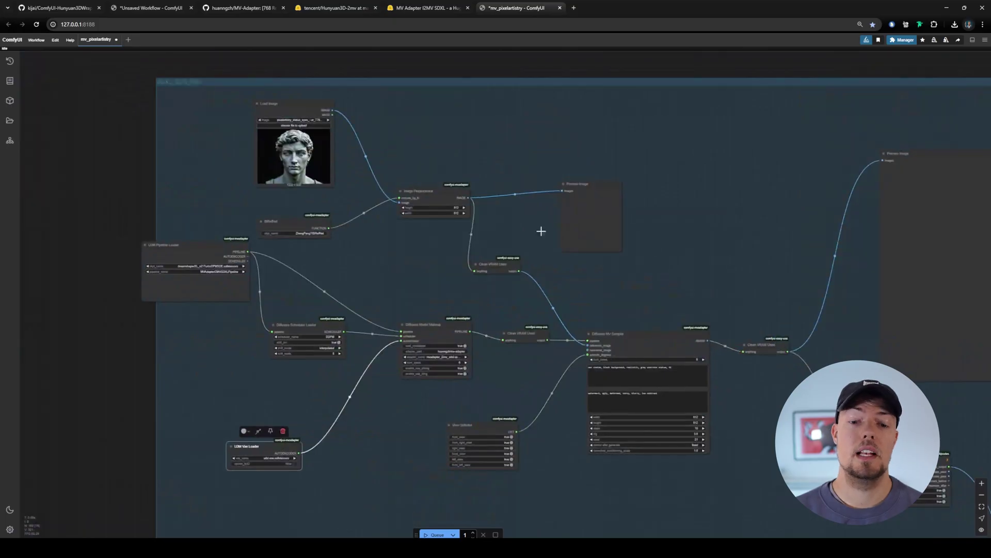
Select the Load Upscale Model node in the Upscaler group and inspect its model_name setting
scroll(447, 217, "down", 1)
left_click_drag(673, 307, 395, 150)
left_click_drag(765, 407, 491, 266)
scroll(392, 326, "up", 8)
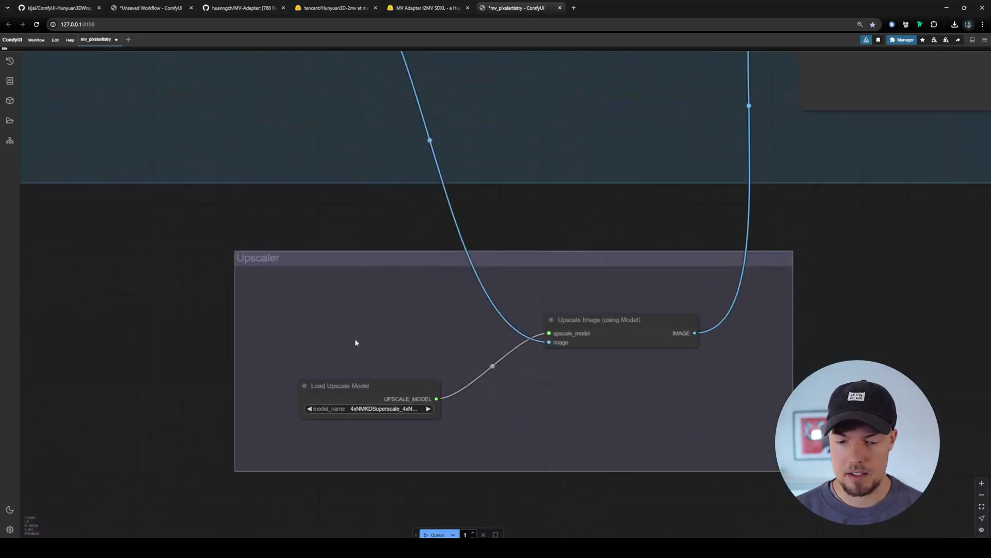
scroll(347, 349, "up", 2)
left_click_drag(379, 332, 413, 226)
left_click_drag(398, 281, 363, 244)
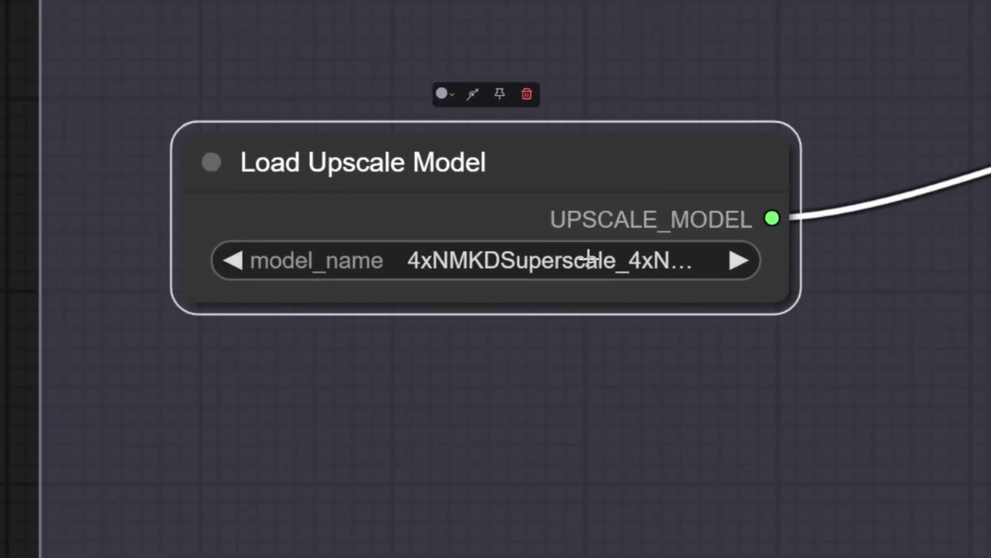
left_click_drag(821, 367, 736, 423)
scroll(642, 281, "down", 8)
left_click_drag(556, 288, 641, 308)
Switch to File Explorer and open the upscale_models folder inside ComfyUI\models
mouse_move(446, 547)
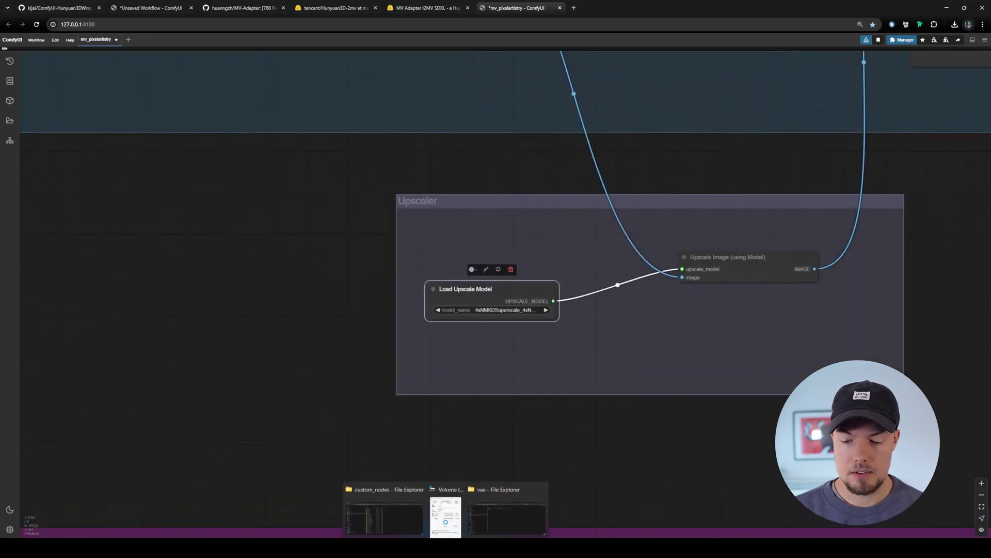
mouse_move(503, 507)
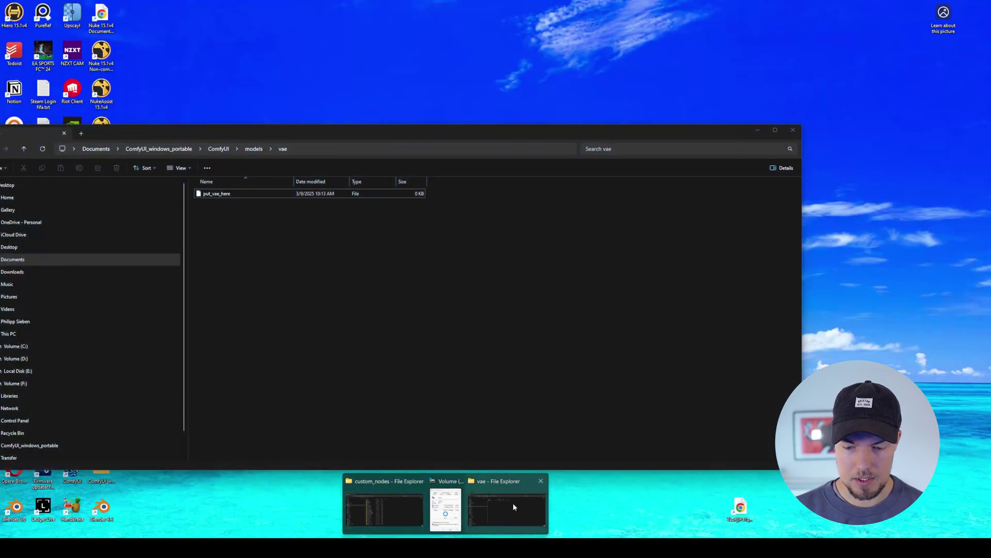
left_click(512, 503)
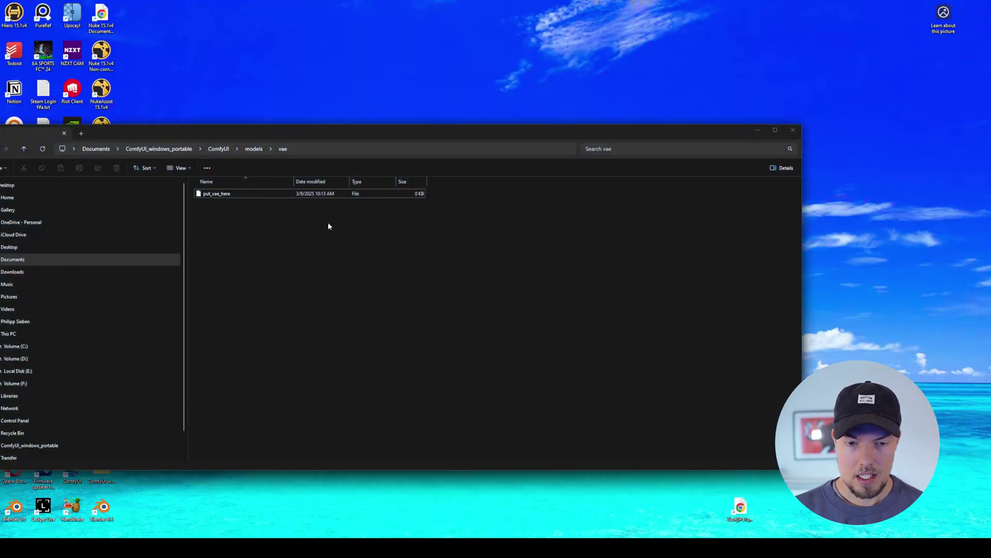
left_click_drag(319, 133, 430, 125)
left_click(375, 139)
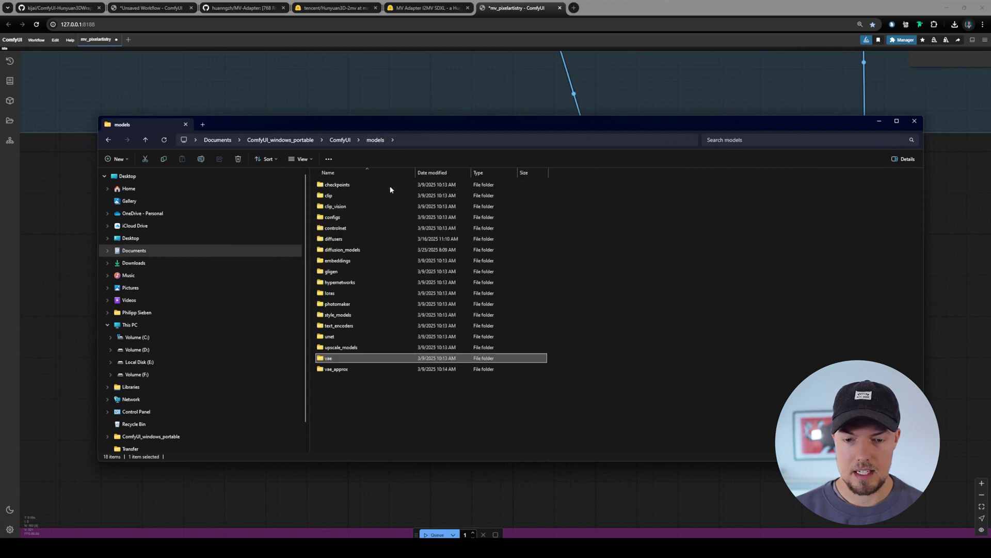
double_click(341, 347)
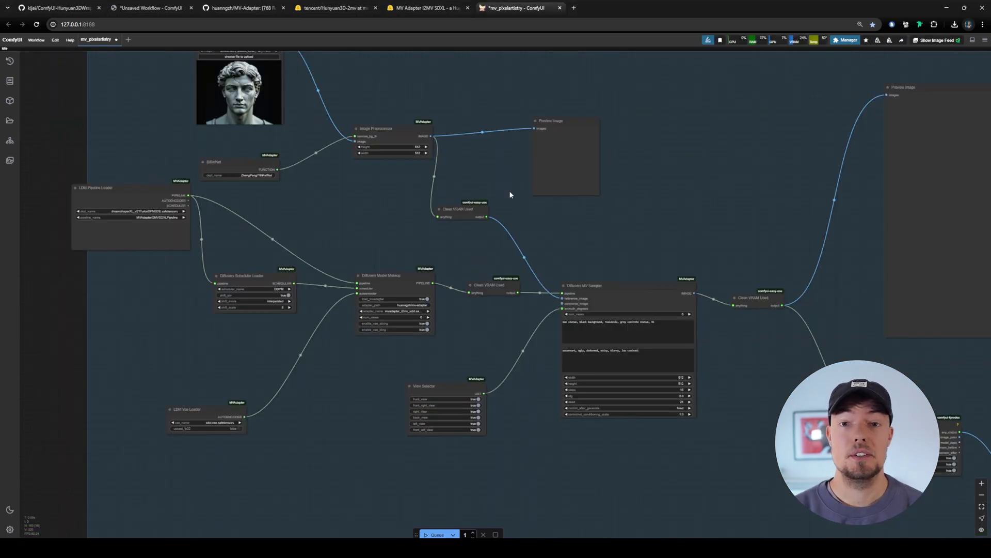
Choose dreamshaperXL_v21TurboDPMSDE.safetensors as the checkpoint in the LDM Pipeline Loader node of the ComfyUI workflow
scroll(196, 202, "up", 7)
left_click_drag(206, 202, 391, 162)
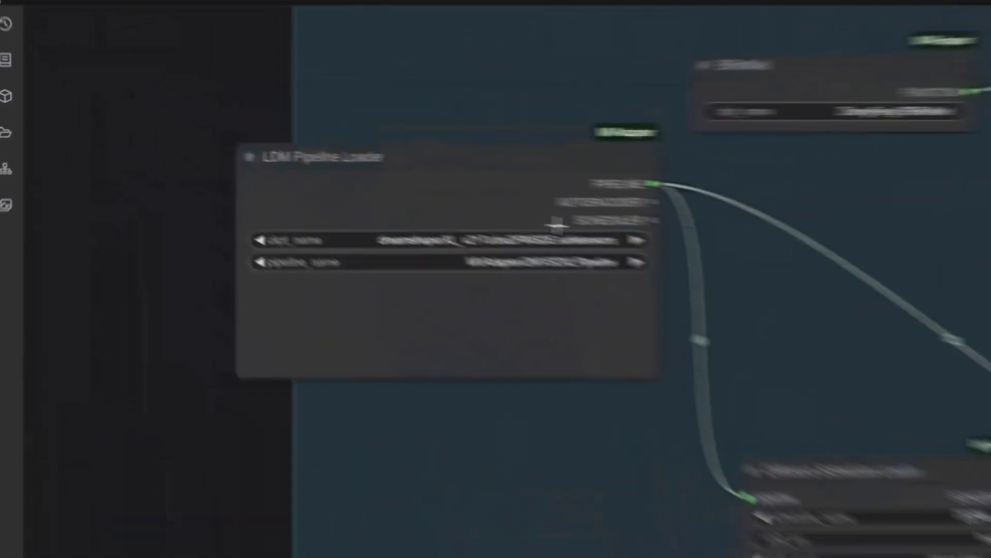
left_click(532, 250)
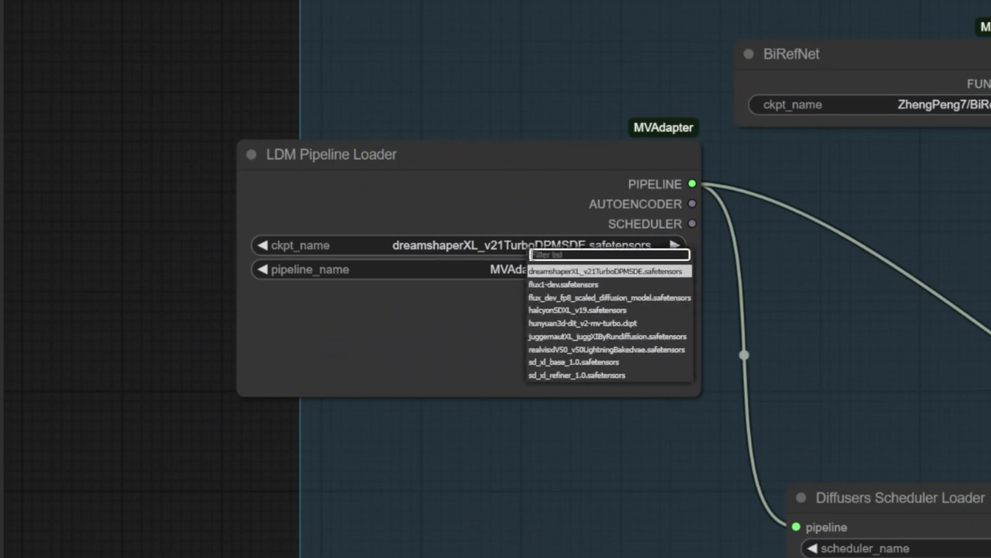
left_click(621, 279)
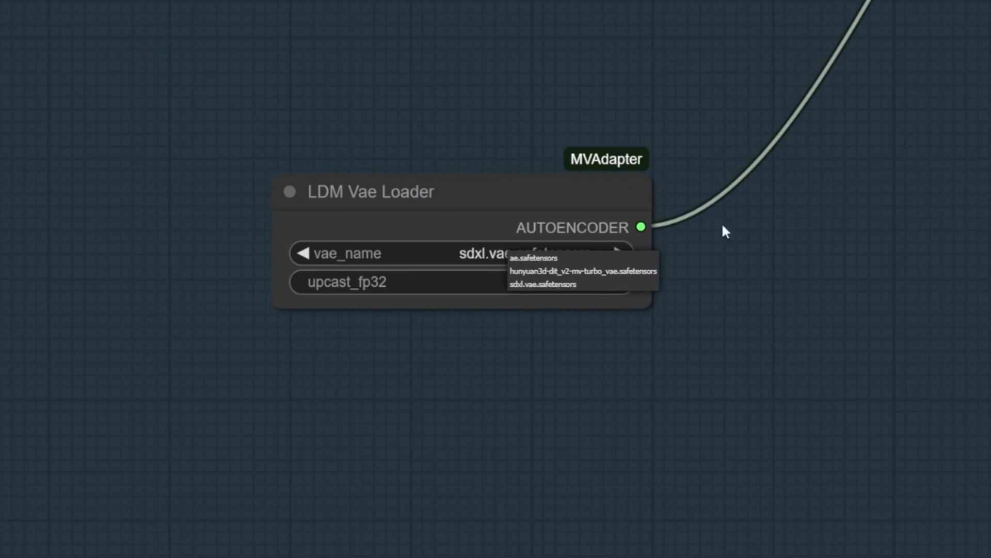
Check the VAE files offered for vae_name in the LDM Vae Loader node
left_click_drag(945, 157, 922, 216)
left_click_drag(523, 211, 452, 186)
scroll(483, 274, "down", 6)
left_click_drag(646, 219, 443, 359)
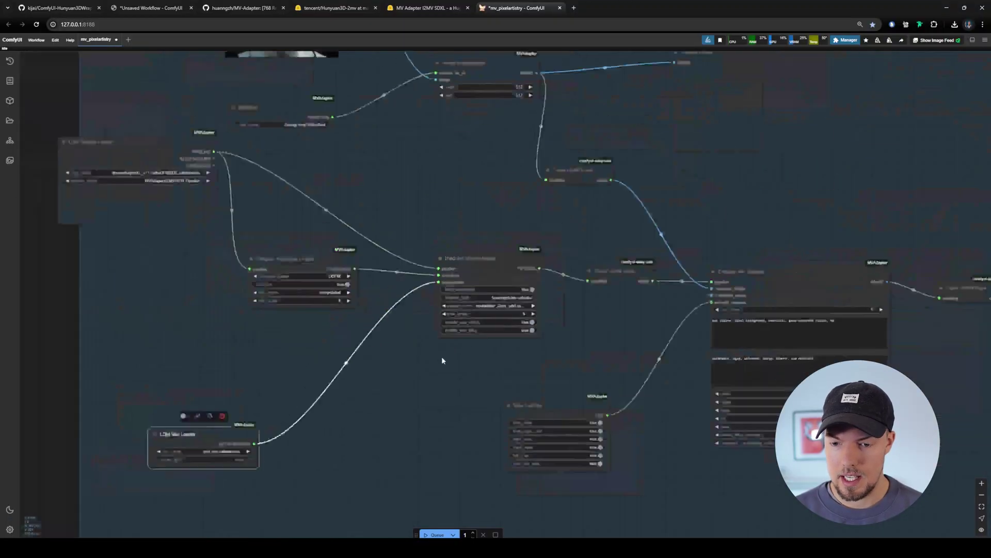
Go to the Upscaler group and check the upscale model chosen in its loader node
scroll(442, 358, "down", 2)
left_click_drag(618, 449, 262, 259)
left_click_drag(823, 459, 636, 353)
left_click(565, 413)
scroll(518, 305, "down", 3)
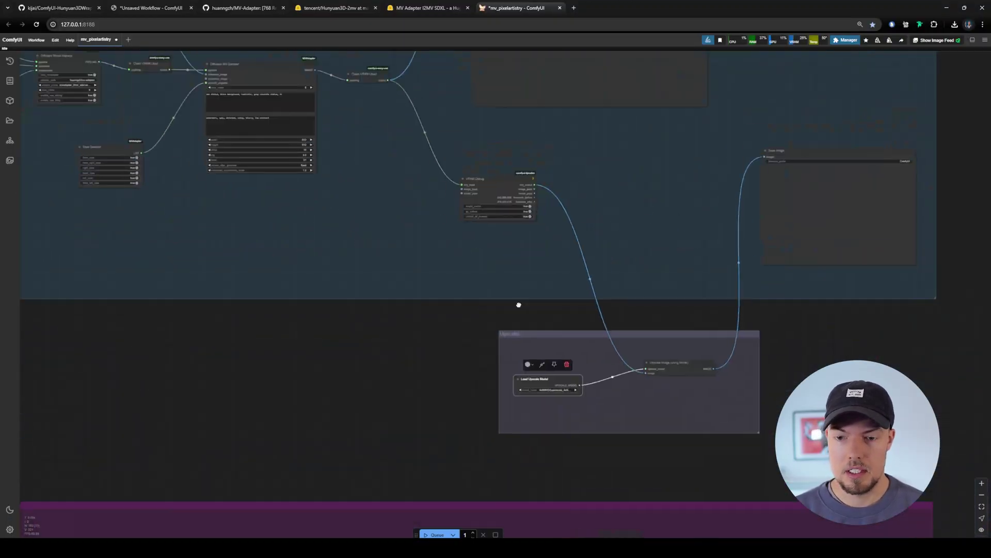
Examine the positive prompt describing the statue in the Diffusers MV Sampler node
left_click_drag(410, 161, 598, 318)
left_click_drag(464, 172, 600, 292)
scroll(554, 259, "up", 4)
left_click_drag(554, 259, 416, 204)
left_click_drag(836, 235, 812, 268)
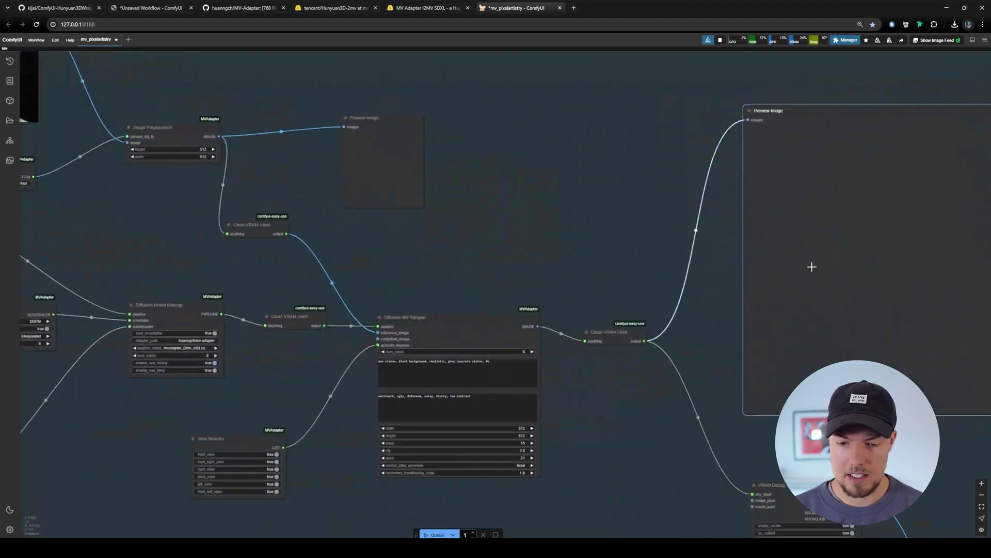
left_click_drag(439, 218, 495, 104)
scroll(465, 244, "up", 5)
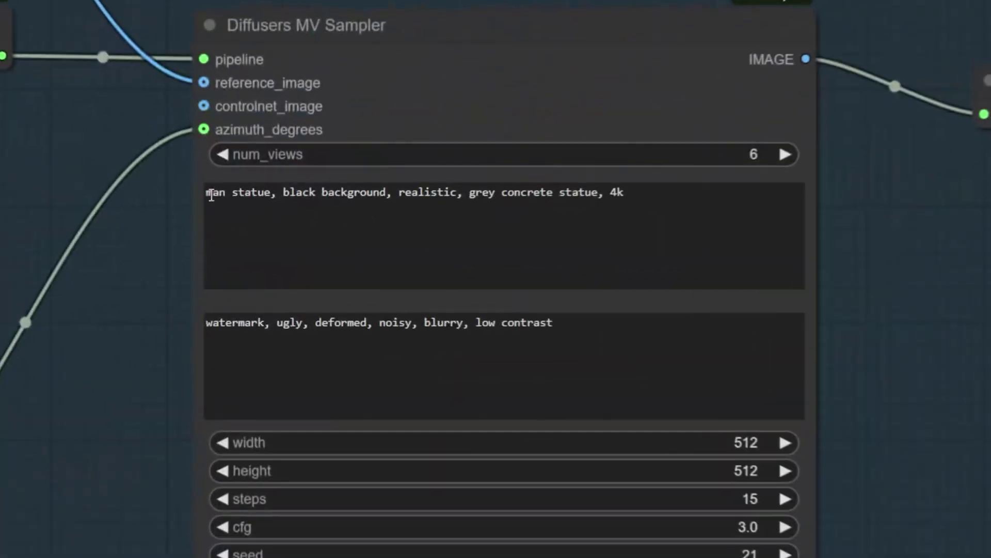
left_click_drag(433, 248, 467, 248)
left_click_drag(339, 192, 627, 194)
left_click(387, 190)
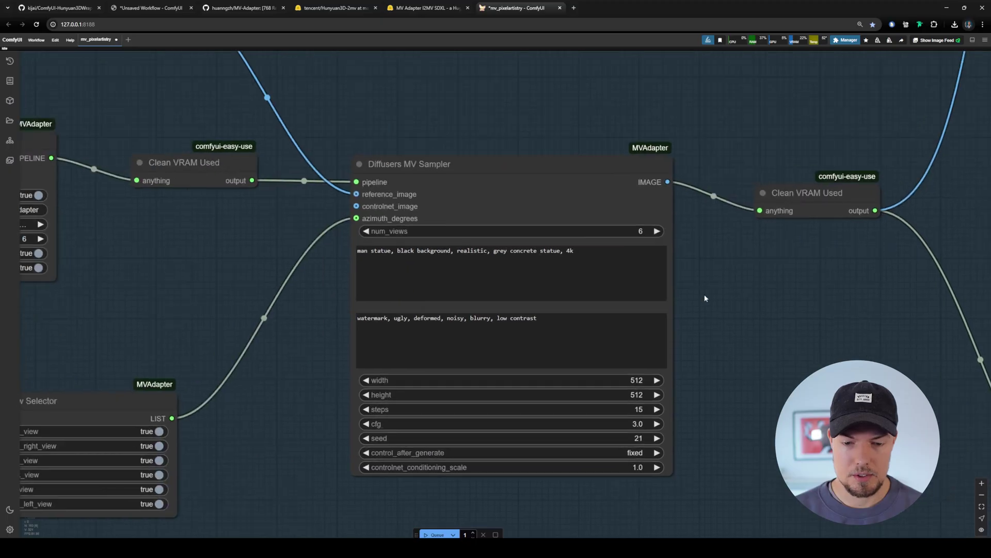
Examine the negative prompt in the Diffusers MV Sampler node
scroll(264, 211, "down", 6)
left_click_drag(264, 211, 339, 183)
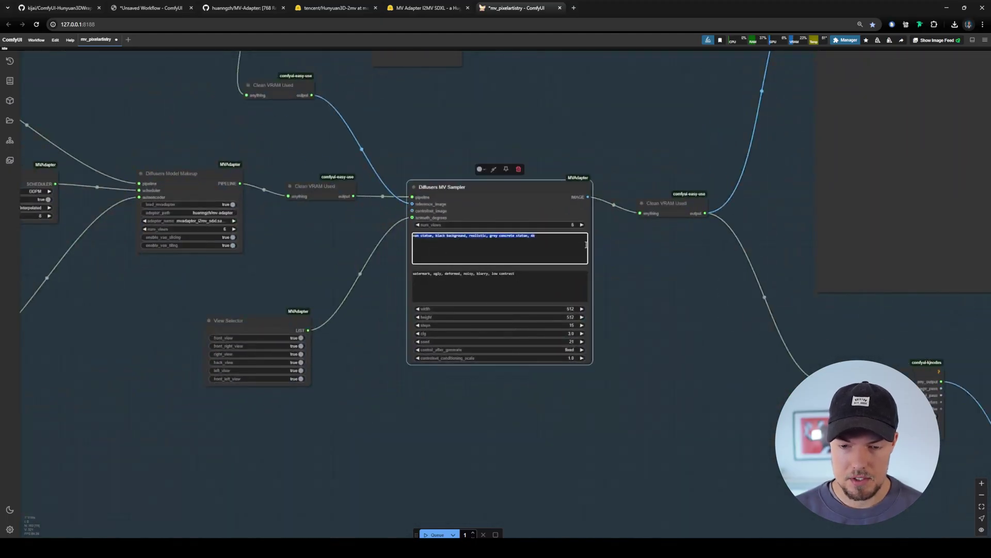
scroll(593, 243, "up", 4)
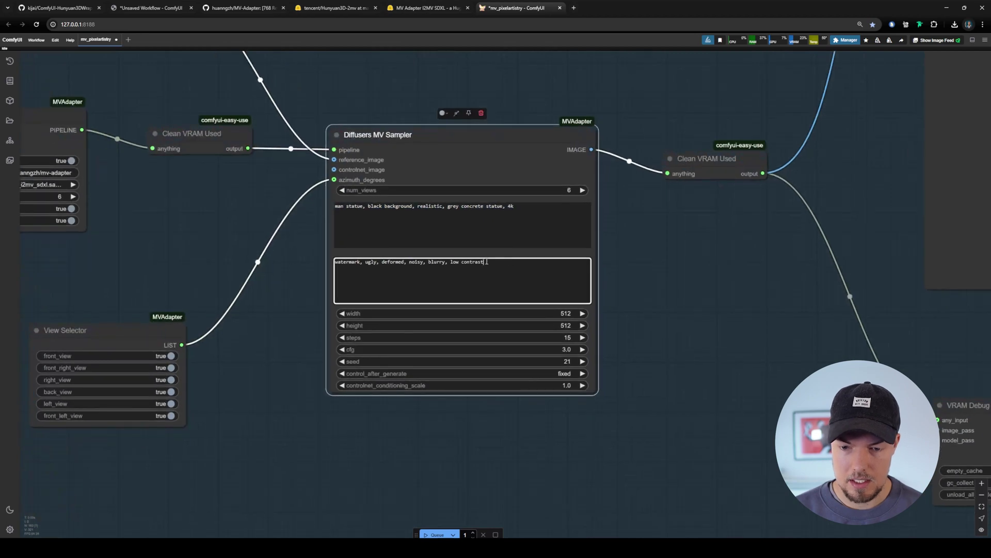
Queue the workflow to generate the multi-view statue images and follow the nodes as they run
scroll(736, 214, "down", 6)
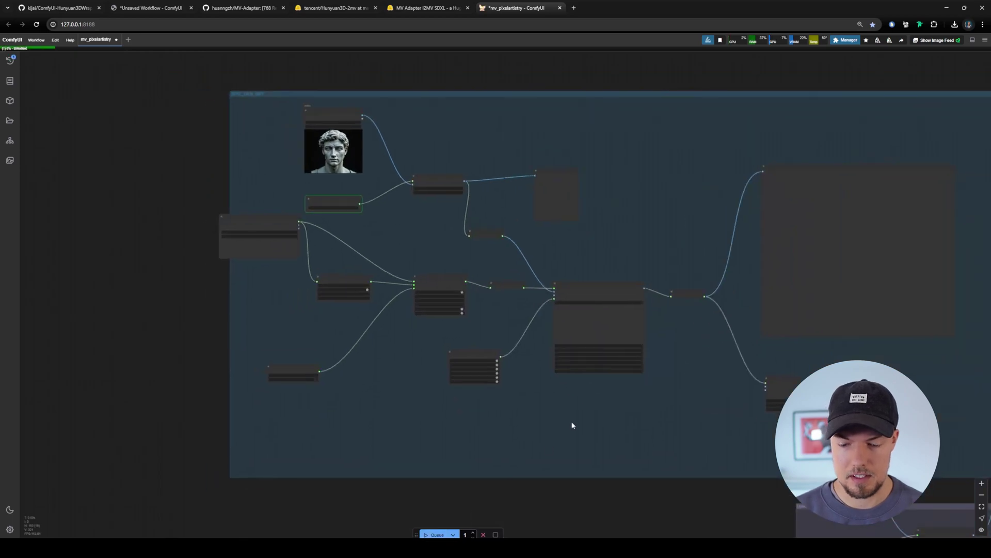
left_click_drag(573, 426, 578, 458)
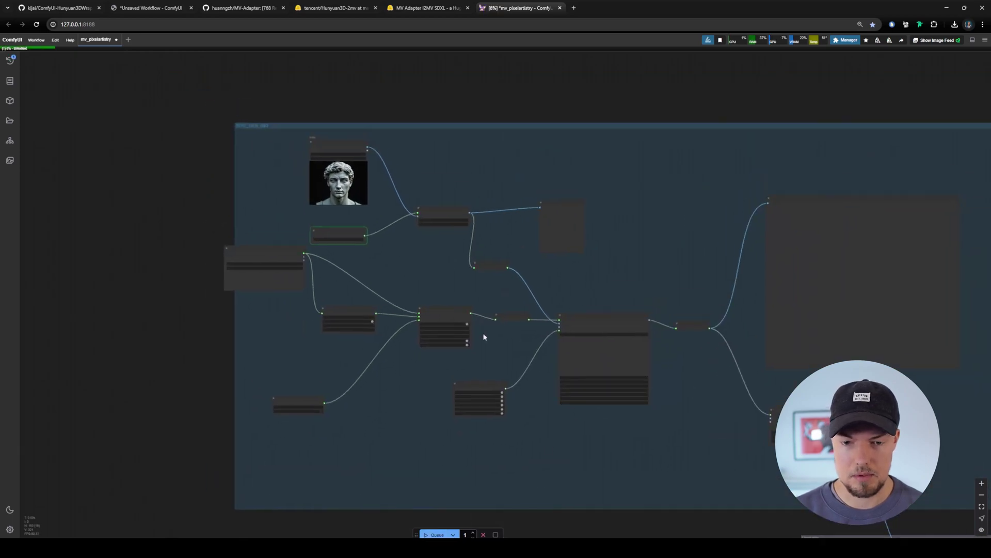
scroll(370, 236, "up", 8)
left_click_drag(365, 257, 362, 272)
left_click_drag(510, 378, 351, 331)
scroll(351, 331, "down", 2)
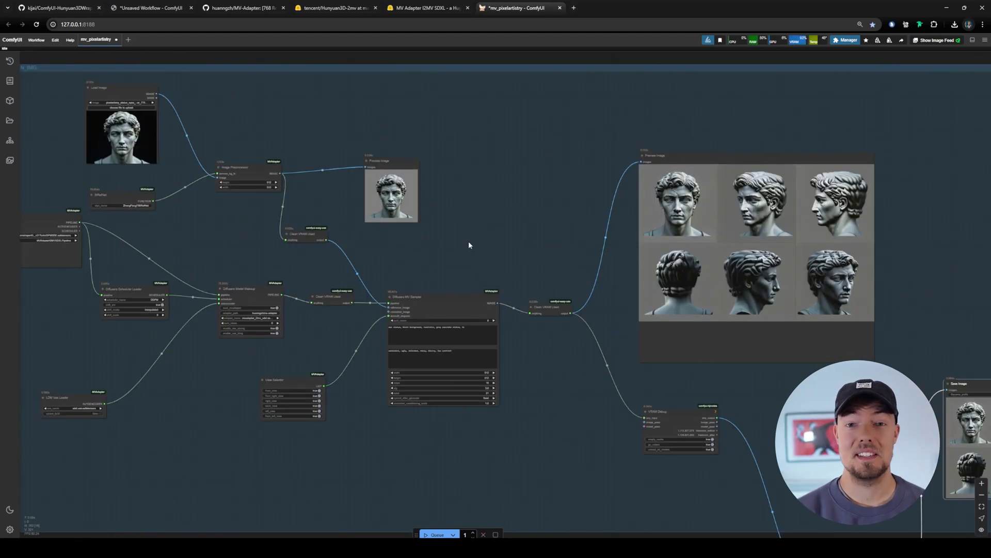
Examine the grid of generated statue views in the large Preview Image node
left_click_drag(496, 230, 289, 219)
scroll(752, 262, "up", 8)
left_click_drag(616, 209, 834, 295)
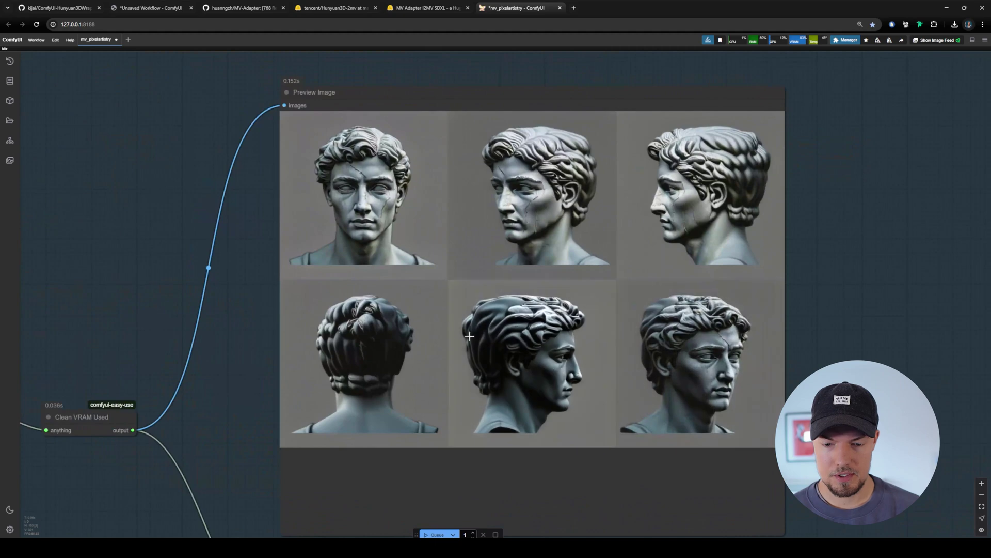
scroll(381, 299, "up", 2)
mouse_move(394, 266)
left_mouse_down()
mouse_move(381, 298)
mouse_move(382, 274)
left_mouse_up()
scroll(381, 299, "down", 2)
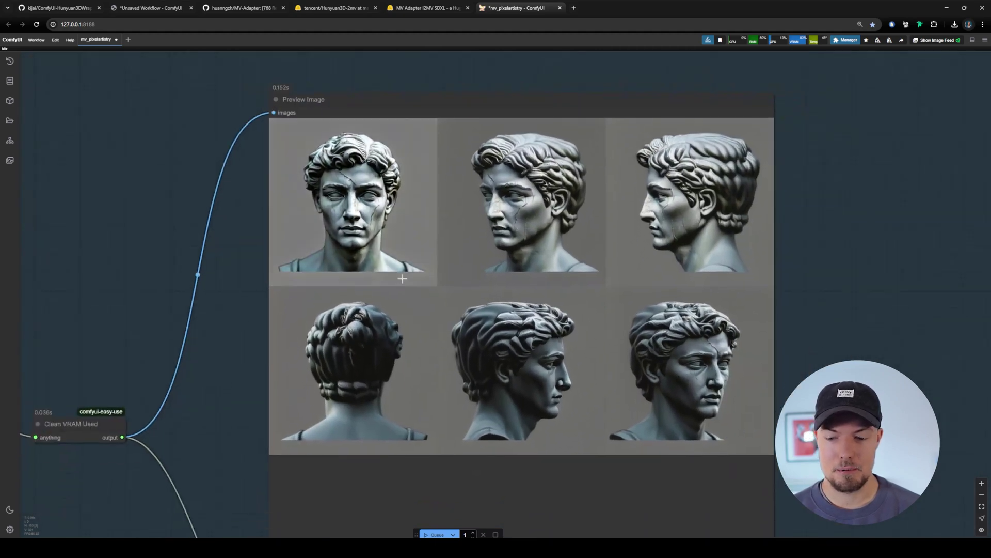
left_click_drag(382, 356, 384, 371)
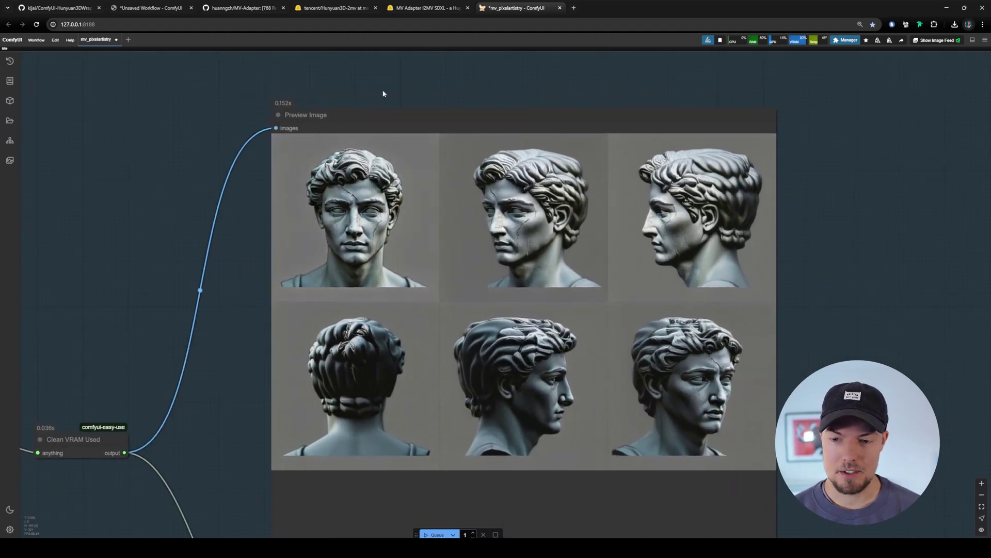
left_click_drag(454, 312, 447, 305)
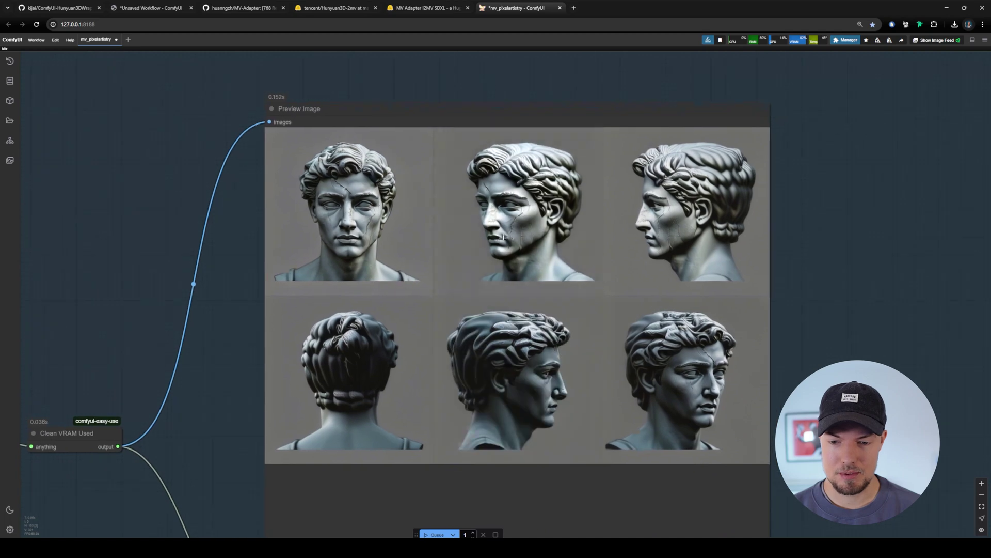
Enlarge the statue views in the Preview Image node, page through all six, and return to the grid
left_click(368, 251)
key("Right")
left_click_drag(568, 307, 516, 214)
scroll(516, 245, "up", 2)
key("Right")
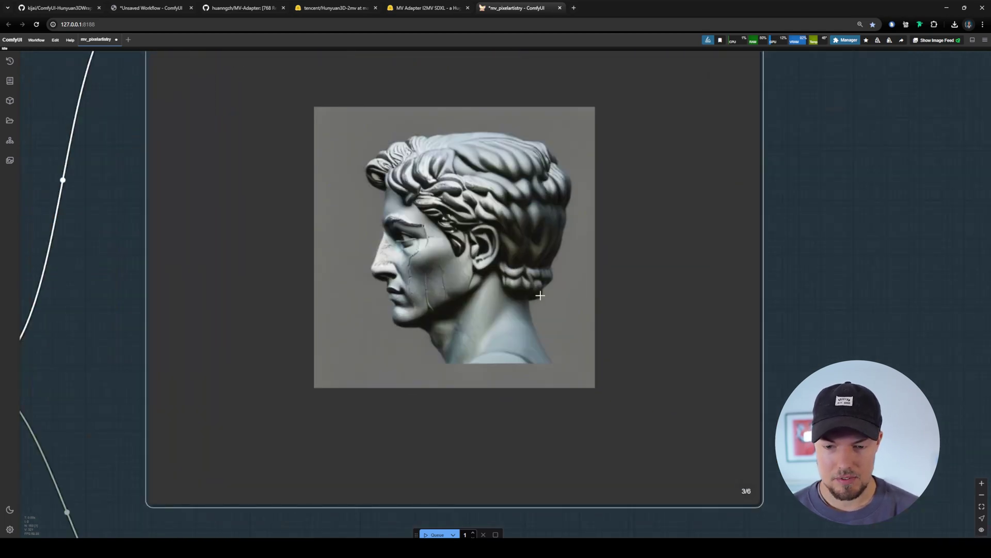
key("Right")
key("Right")
key("Right")
scroll(509, 281, "up", 1)
key("Right")
left_click_drag(593, 188, 484, 312)
left_click(658, 131)
Enlarge the upscaled front view in the Save Image node and inspect its detail up close
scroll(460, 266, "down", 3)
left_click_drag(460, 265, 241, 58)
scroll(241, 58, "down", 3)
scroll(498, 251, "up", 16)
left_click_drag(538, 353, 401, 217)
scroll(402, 217, "down", 6)
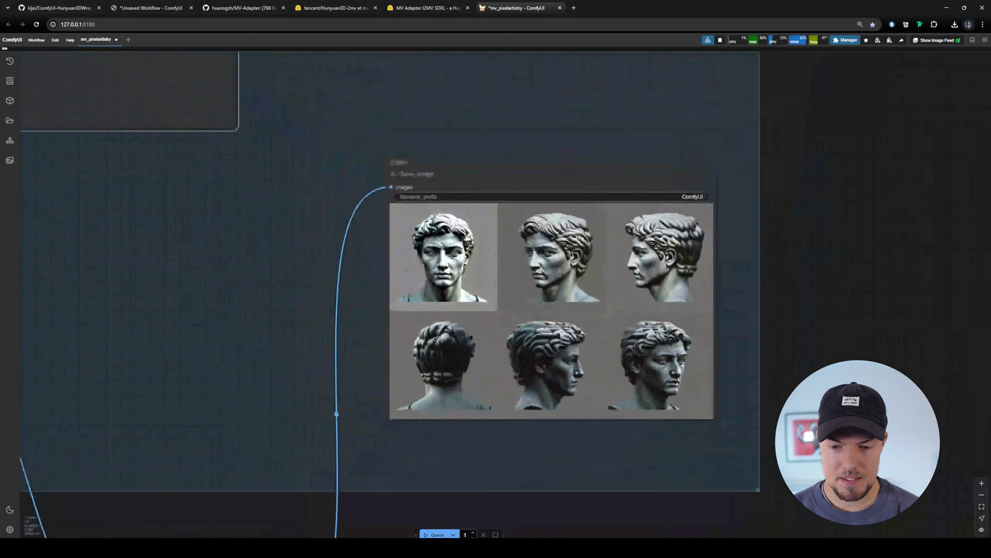
scroll(443, 261, "up", 4)
left_click(443, 261)
scroll(480, 302, "up", 2)
scroll(413, 152, "down", 5)
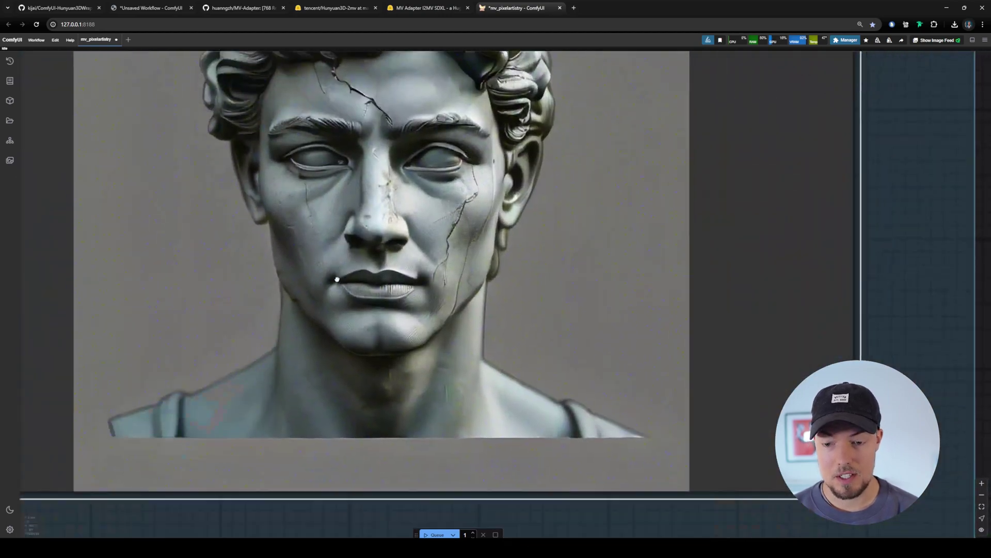
Page through the upscaled statue views in the Save Image node back to the front view
scroll(480, 338, "up", 1)
left_click(482, 340)
left_click(521, 335)
left_click(521, 335)
left_click(521, 334)
left_click(517, 328)
left_click(516, 325)
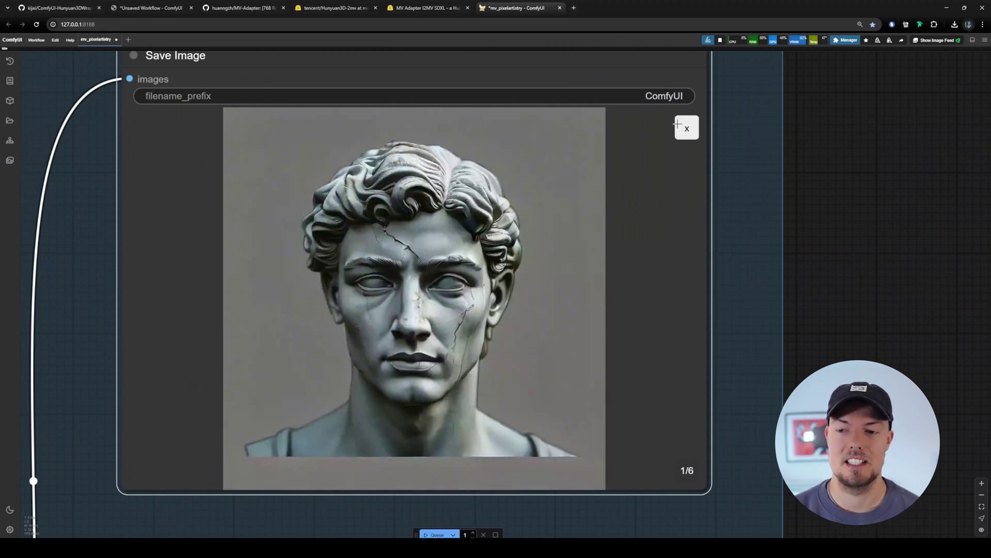
Select the Diffusers MV Sampler node and review its prompts and sampling settings
scroll(534, 264, "down", 14)
left_click_drag(380, 300, 615, 169)
left_click_drag(547, 336, 520, 421)
scroll(520, 420, "down", 4)
left_click_drag(565, 376, 664, 423)
scroll(319, 239, "up", 7)
left_click_drag(511, 297, 505, 328)
left_click(381, 273)
left_click_drag(397, 217, 390, 178)
scroll(304, 168, "down", 2)
left_click_drag(316, 178, 425, 237)
left_click_drag(600, 296, 584, 302)
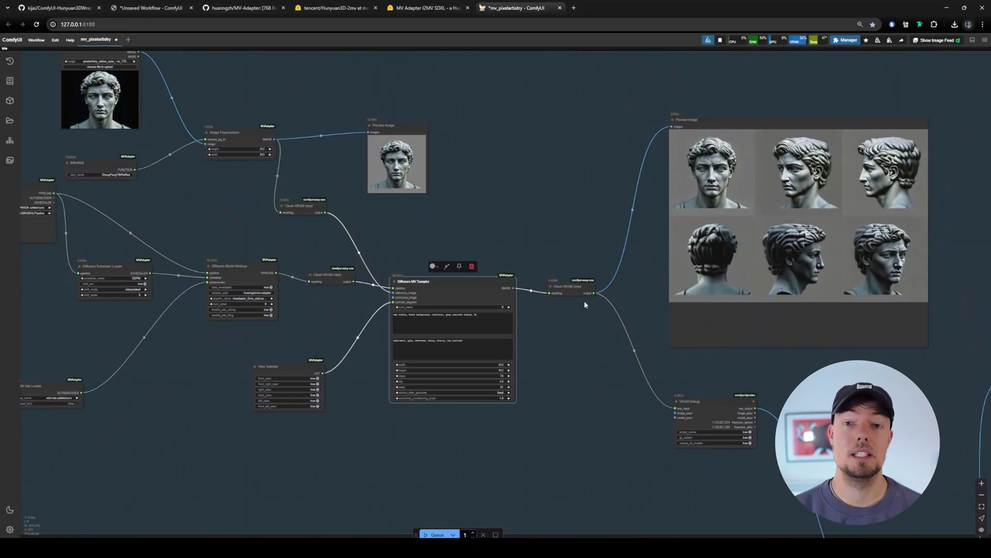
Review the complete SDXL_GEN_IMG group and its generated preview views
scroll(580, 300, "down", 1)
left_click_drag(547, 366, 493, 297)
left_click_drag(524, 252, 651, 277)
scroll(650, 279, "down", 1)
left_click_drag(623, 378, 512, 436)
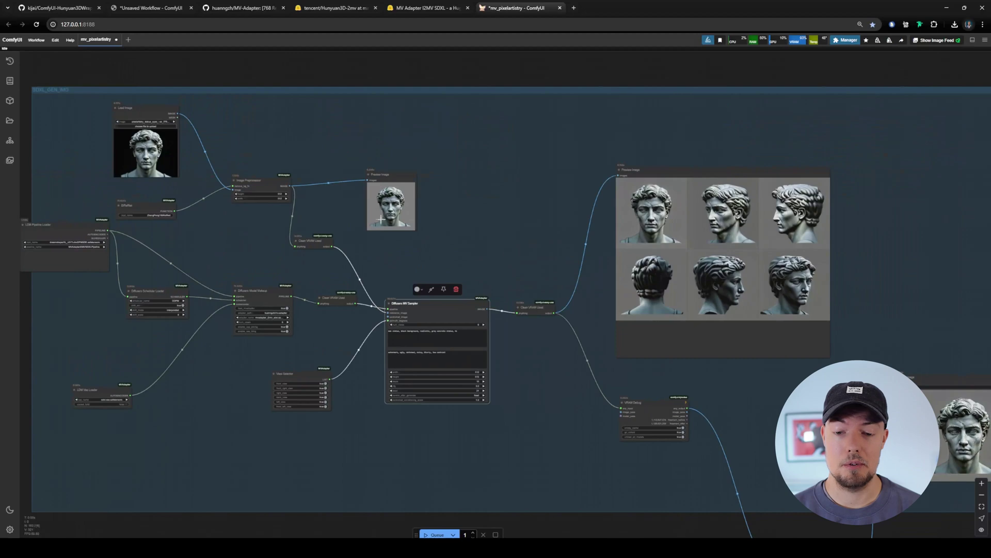
scroll(444, 225, "up", 7)
left_click_drag(667, 232, 346, 247)
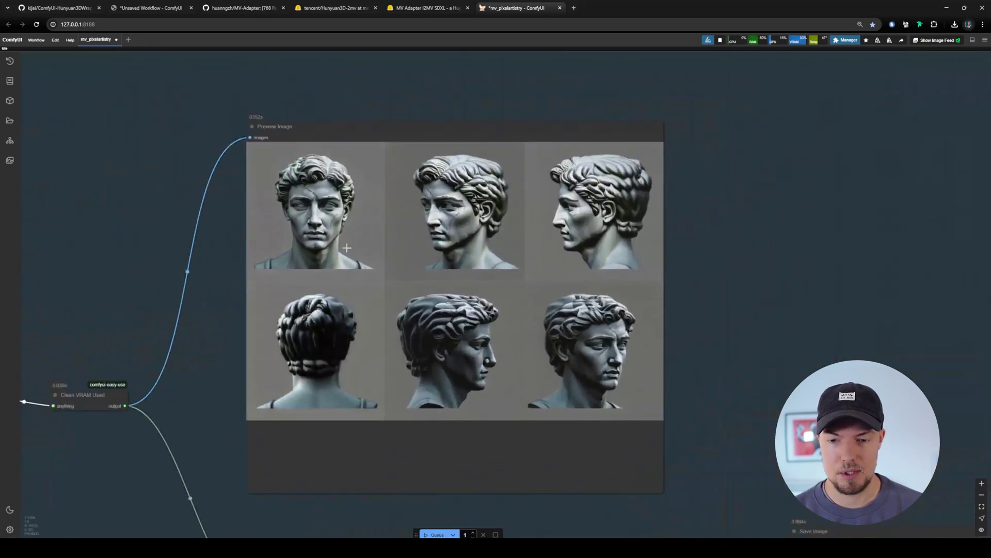
left_click_drag(466, 228, 557, 115)
Disable the SDXL_GEN_IMG group in the Fast Groups Muter node
scroll(679, 354, "down", 9)
left_click_drag(461, 456, 547, 89)
left_click_drag(463, 273, 362, 465)
left_click_drag(723, 173, 377, 471)
scroll(529, 251, "up", 16)
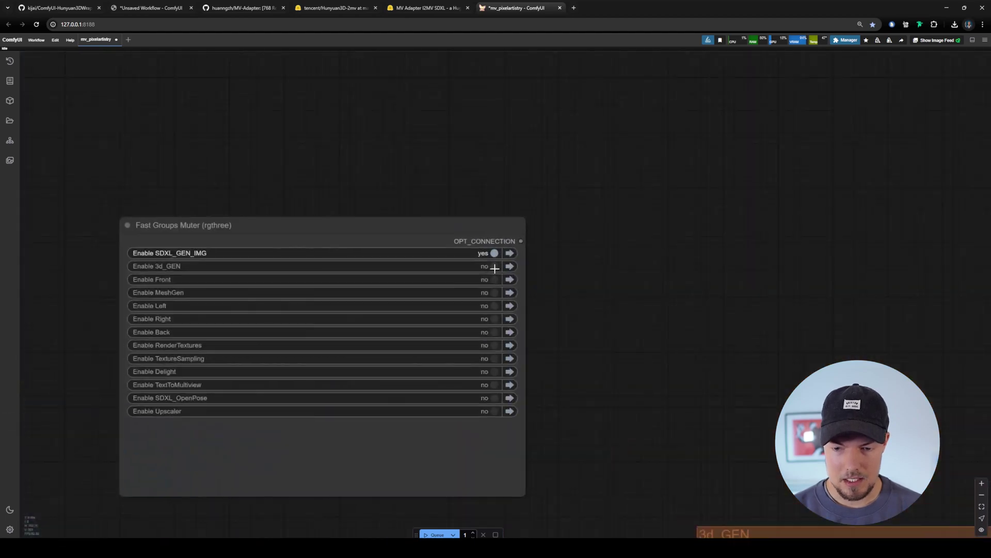
scroll(494, 266, "up", 7)
left_click_drag(271, 244, 440, 194)
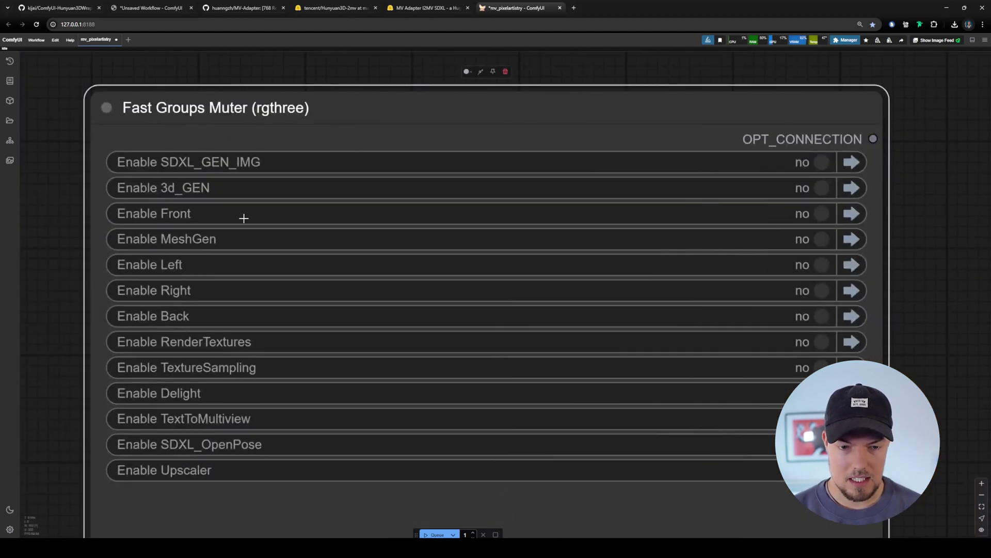
Enable the TextToMultiview group in the Fast Groups Muter node
left_click_drag(311, 224, 274, 175)
scroll(276, 178, "up", 1)
left_click_drag(734, 393, 622, 319)
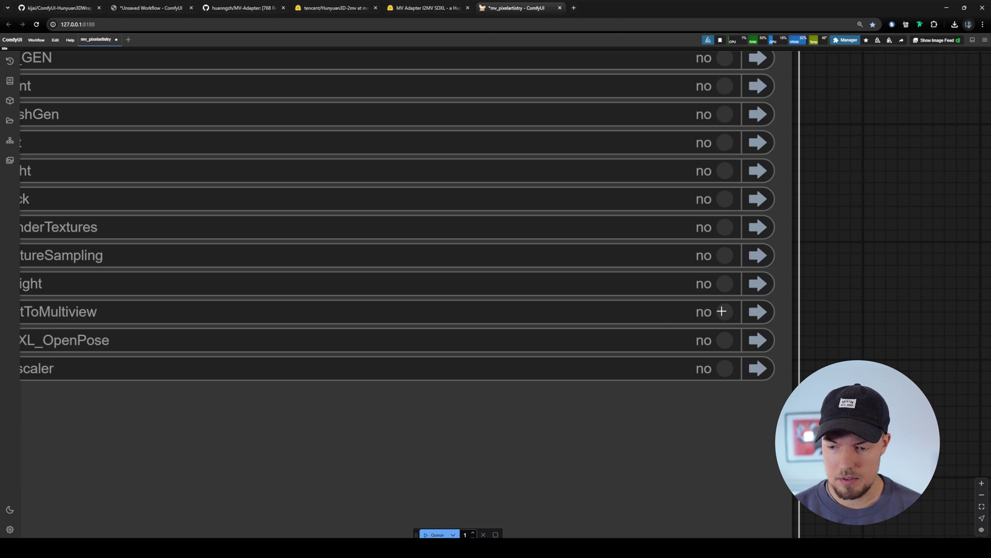
scroll(694, 311, "down", 14)
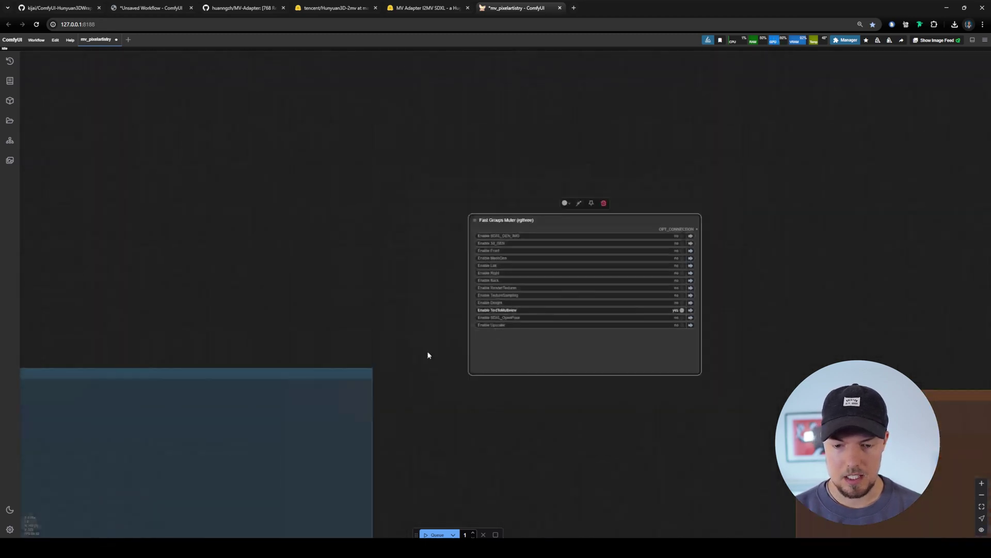
Review the loader nodes in the TextToMultiview group and list the checkpoints available in the LDM Pipeline Loader
scroll(393, 372, "down", 6)
left_click_drag(258, 408, 350, 195)
scroll(289, 372, "down", 4)
left_click_drag(238, 444, 431, 281)
scroll(432, 282, "up", 8)
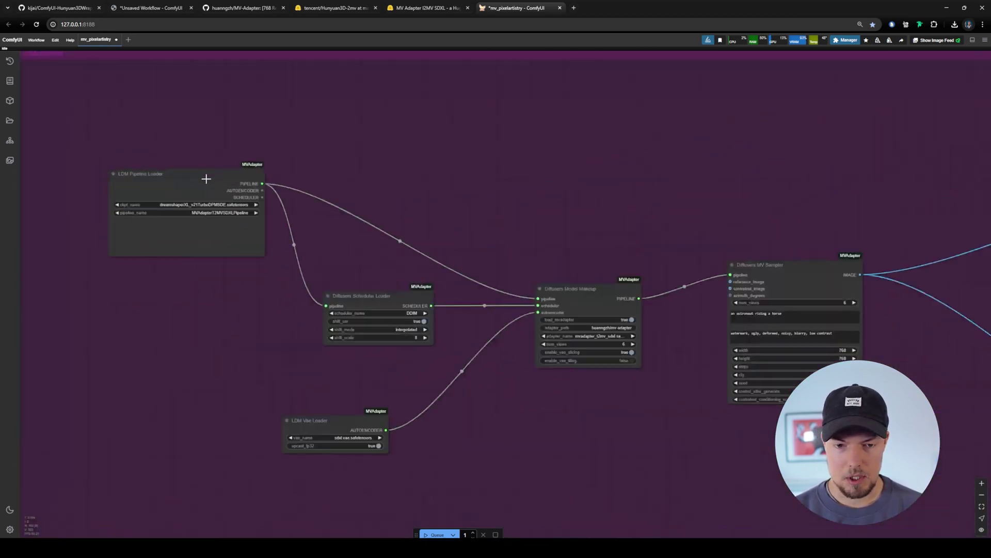
left_click_drag(464, 373, 225, 382)
left_click_drag(416, 373, 553, 375)
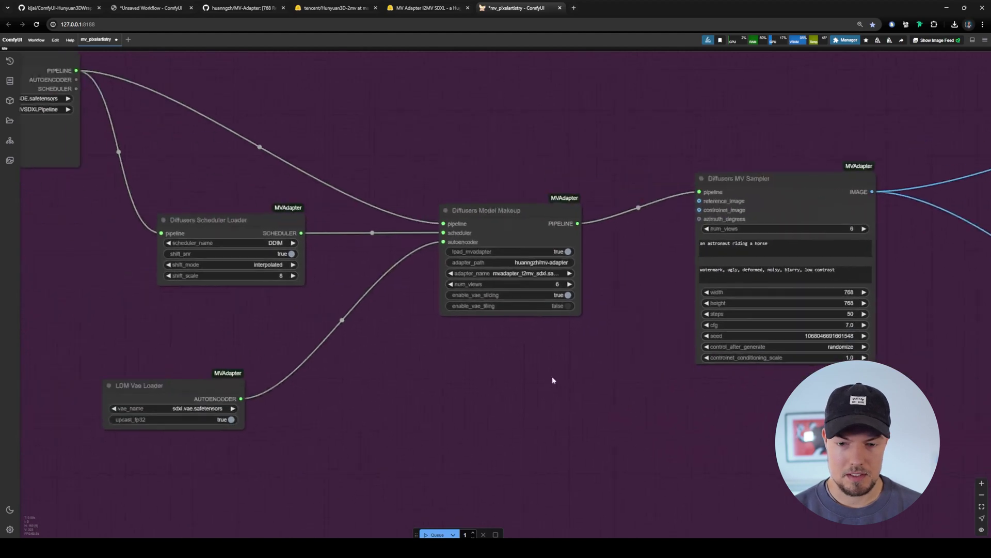
scroll(561, 376, "down", 3)
left_click_drag(350, 180, 433, 234)
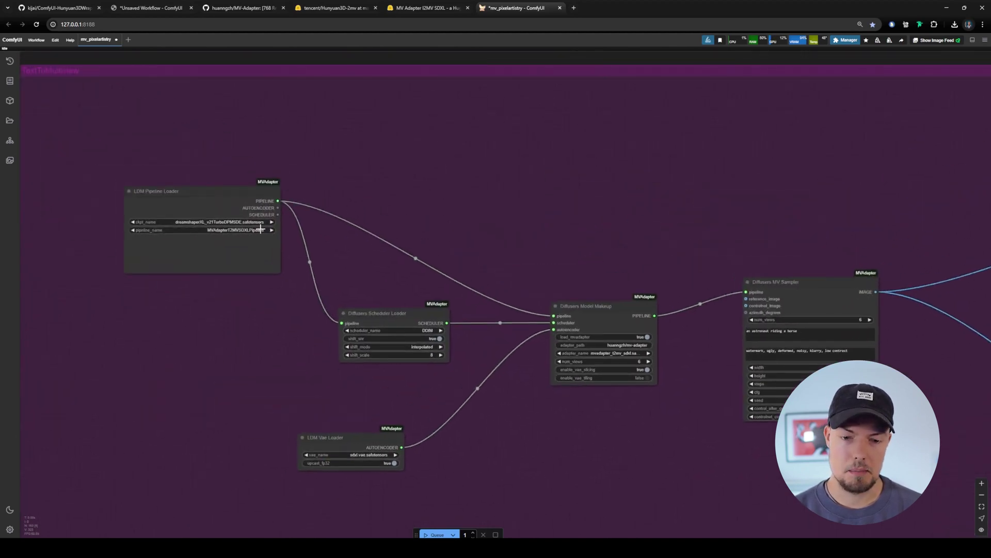
scroll(247, 227, "up", 3)
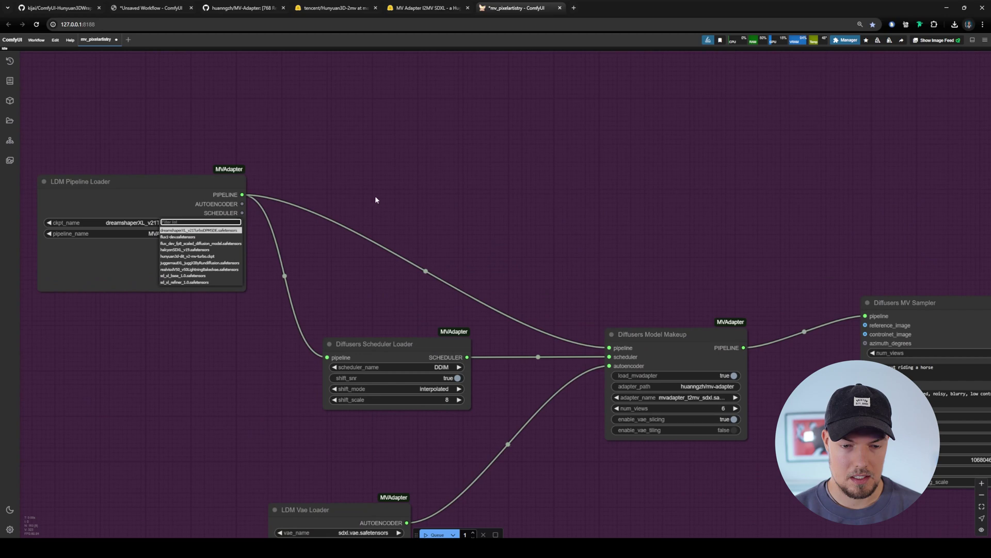
Examine the text prompt and sampling settings of the Diffusers MV Sampler in the TextToMultiview group
scroll(370, 166, "down", 3)
scroll(370, 165, "right", 1)
scroll(465, 392, "right", 5)
scroll(495, 239, "up", 3)
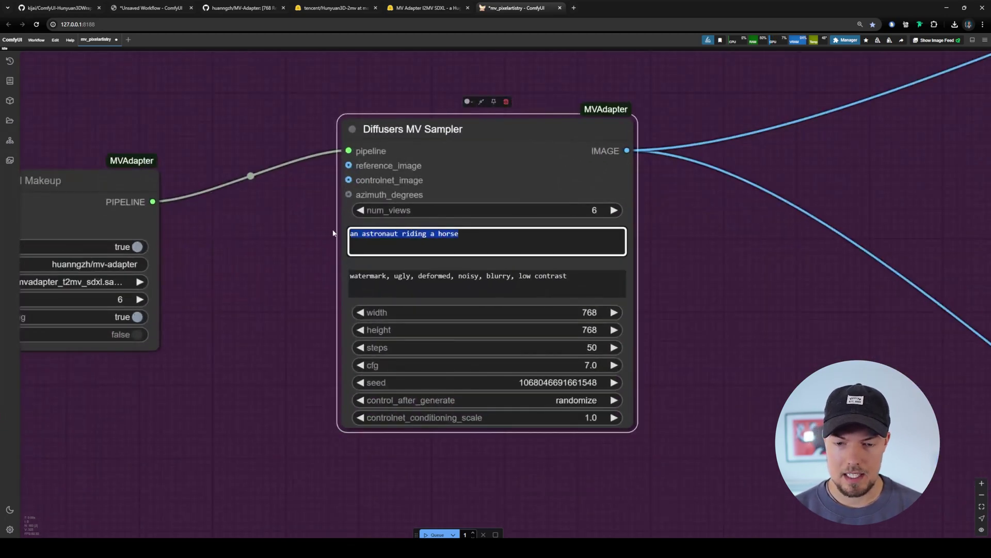
left_click_drag(337, 234, 229, 241)
scroll(492, 259, "down", 6)
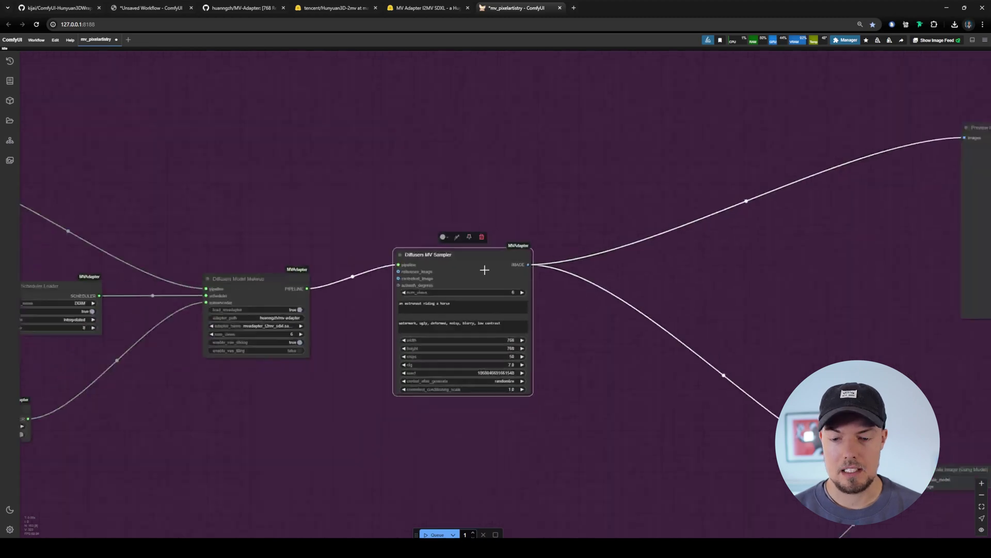
scroll(481, 257, "up", 6)
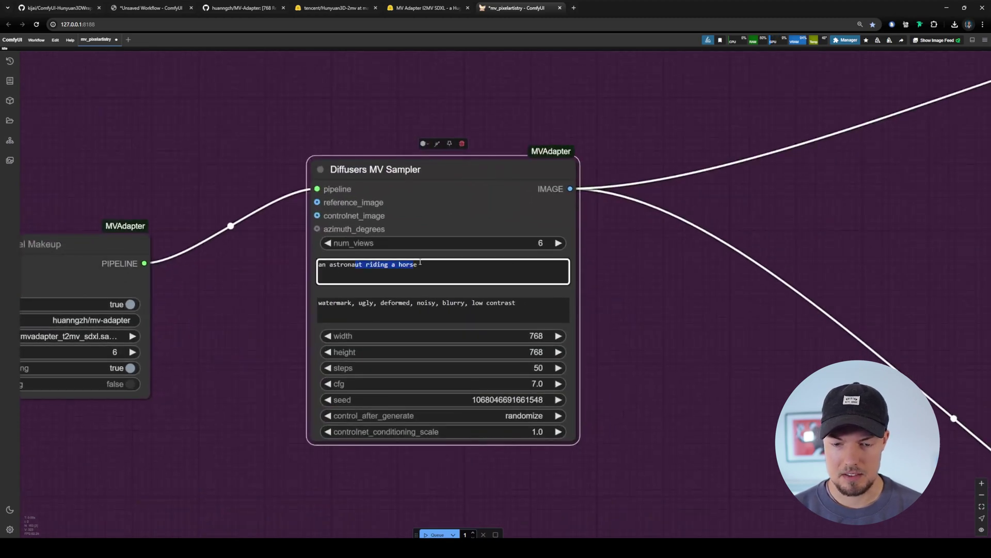
left_click(639, 280)
scroll(623, 280, "down", 4)
left_click_drag(619, 282, 536, 284)
Switch to File Explorer, browse to ComfyUI's output folder and open ComfyUI_00070_.png
left_click(438, 548)
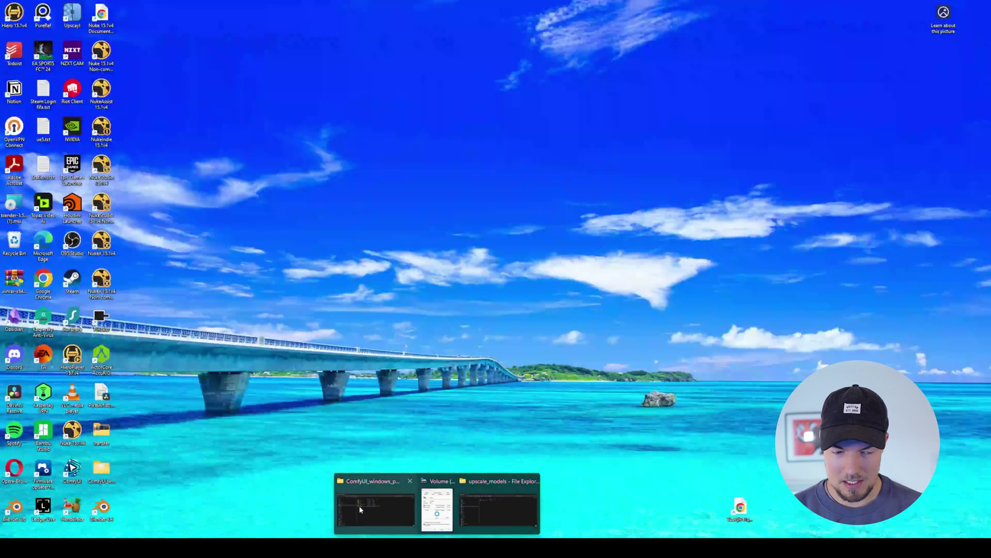
left_click(345, 501)
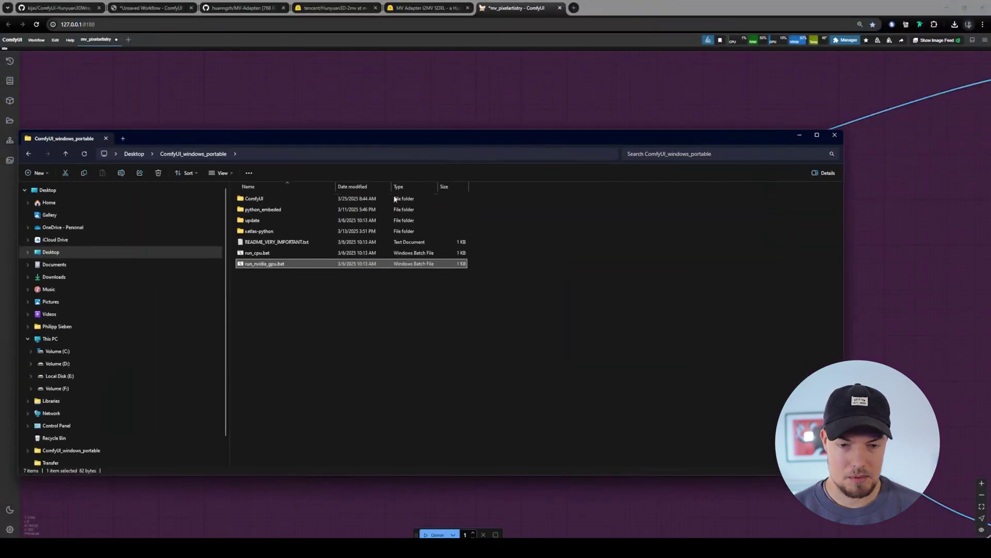
double_click(298, 198)
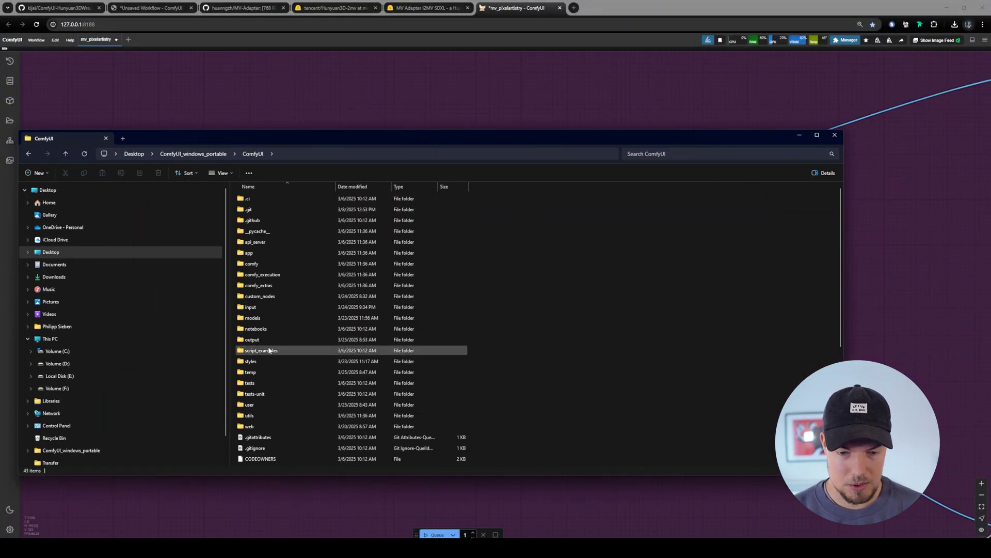
double_click(267, 342)
scroll(394, 339, "down", 10)
scroll(394, 339, "up", 5)
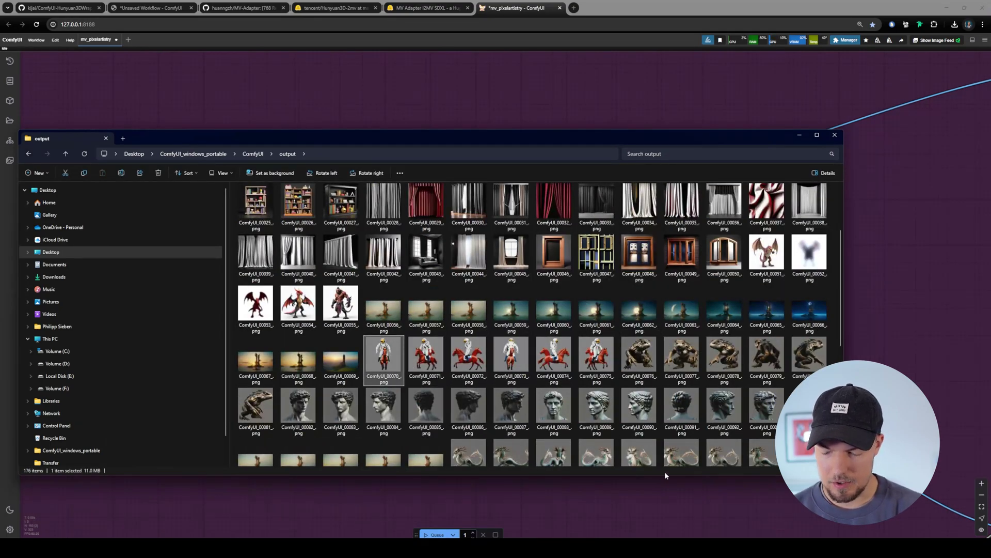
double_click(384, 356)
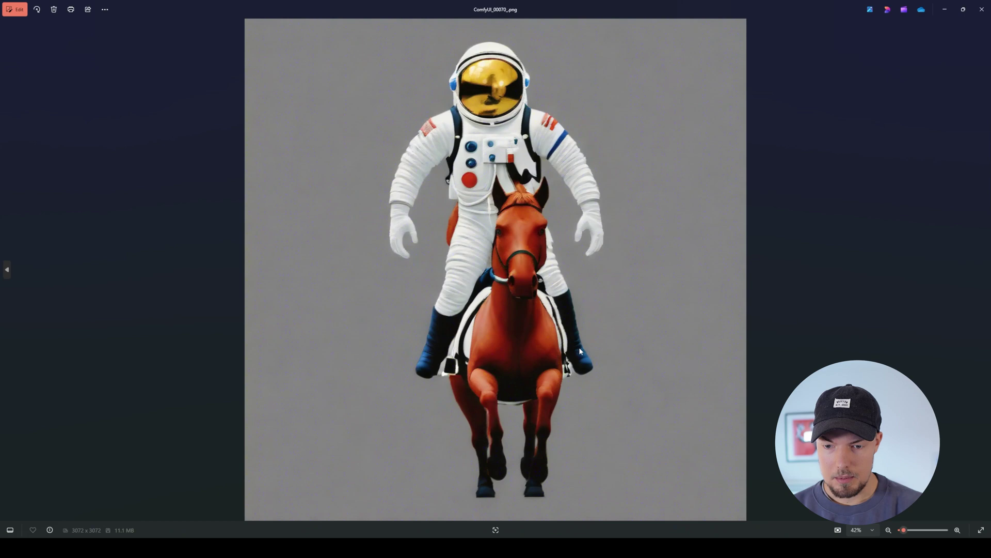
Look through the generated astronaut views, close the image viewer and minimize the output folder window
key("Right")
key("Right")
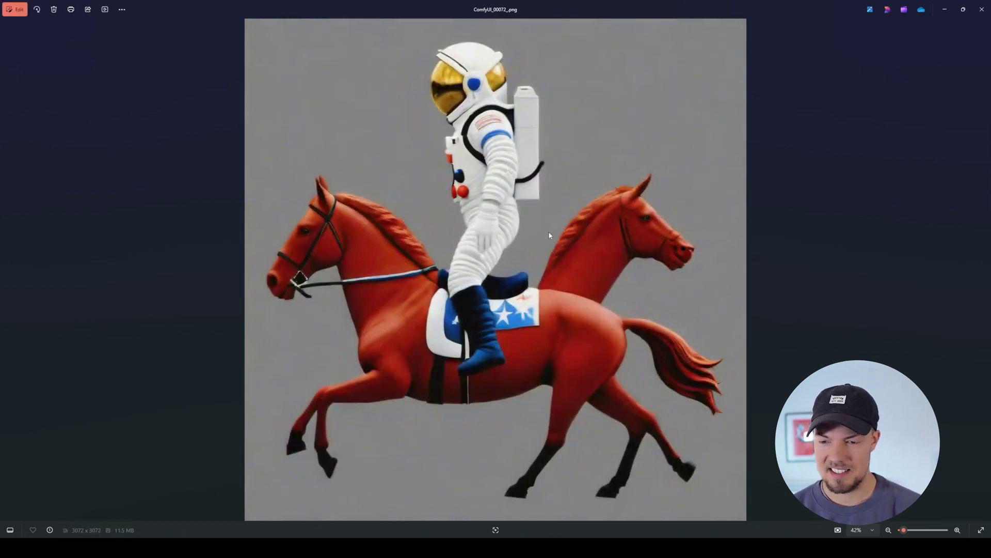
key("Right")
key("Right")
key("Right")
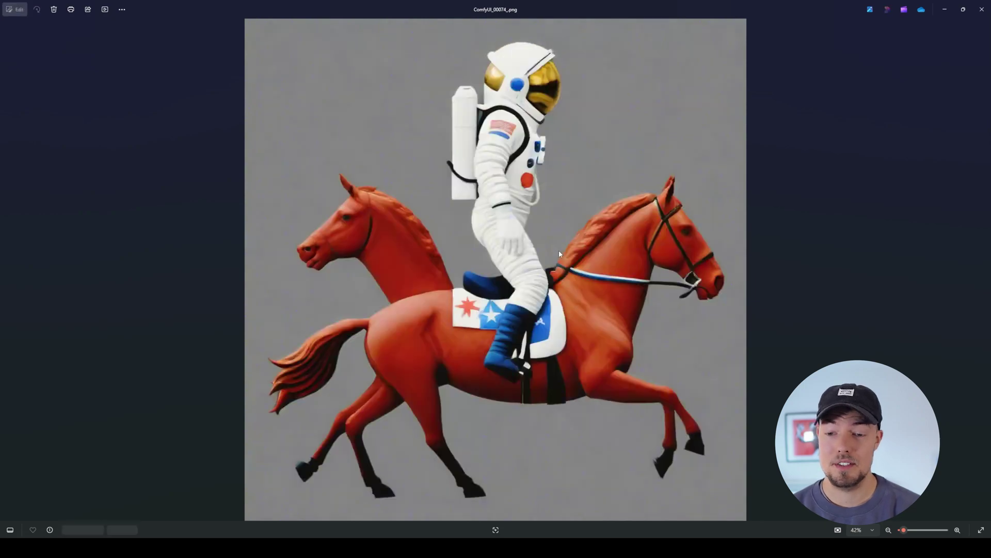
key("Left")
key("Left")
key("Left")
key("Left")
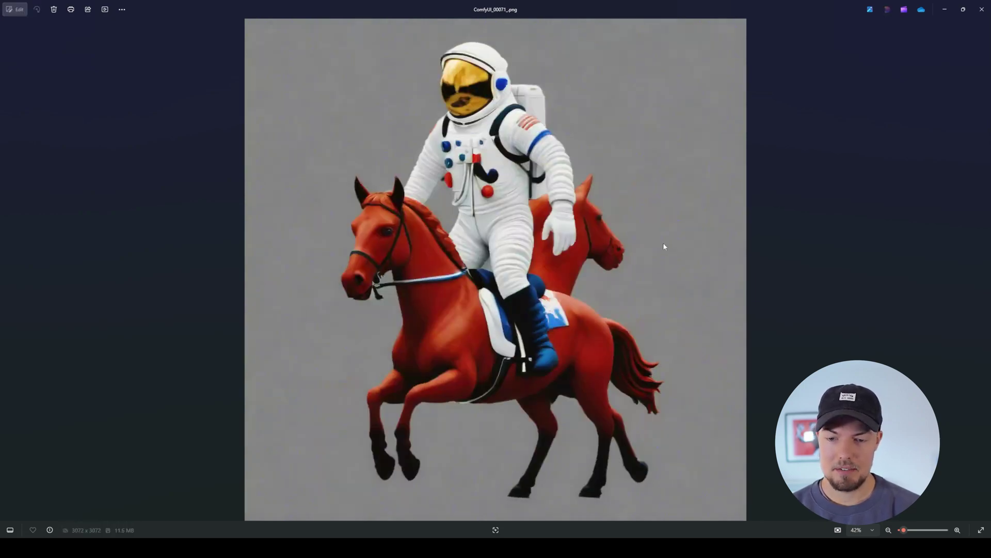
left_click(981, 17)
left_click(800, 134)
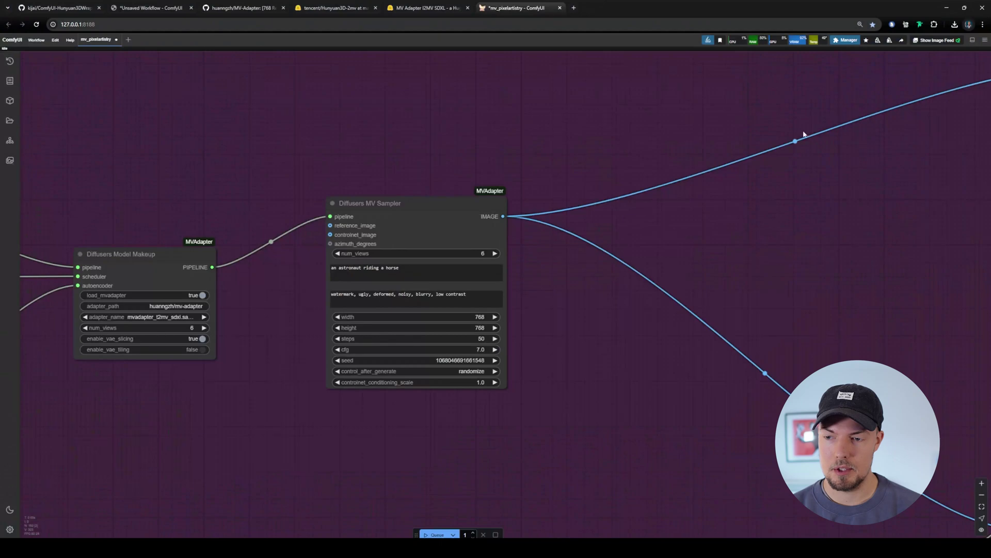
Review the TextToMultiview group's layout and its Diffusers Model Makeup node
scroll(444, 305, "down", 12)
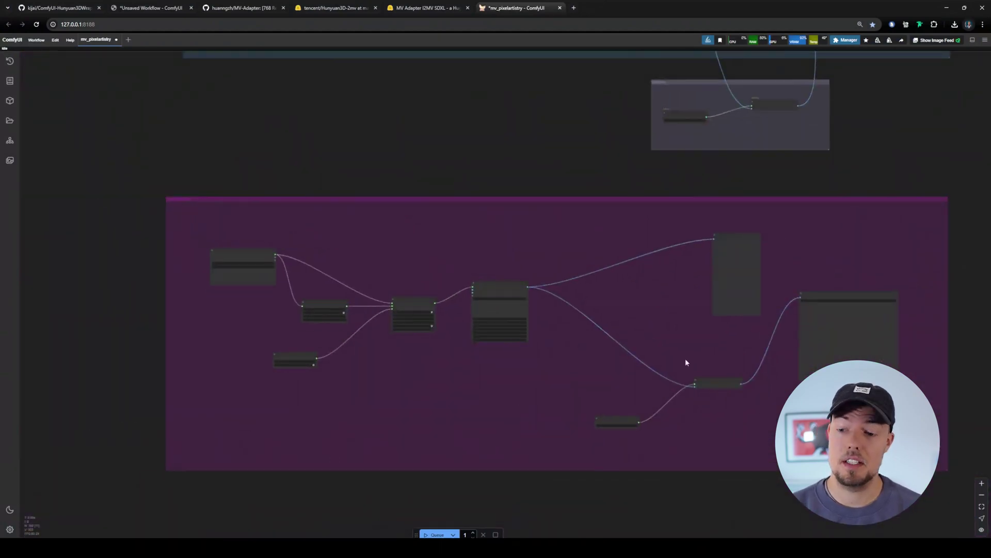
scroll(677, 361, "up", 5)
scroll(364, 299, "up", 8)
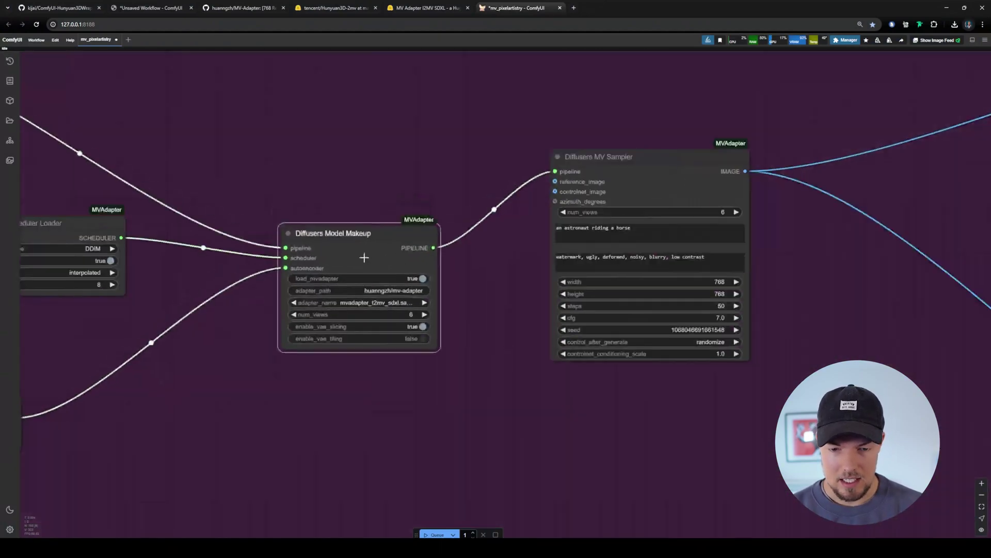
scroll(660, 165, "down", 6)
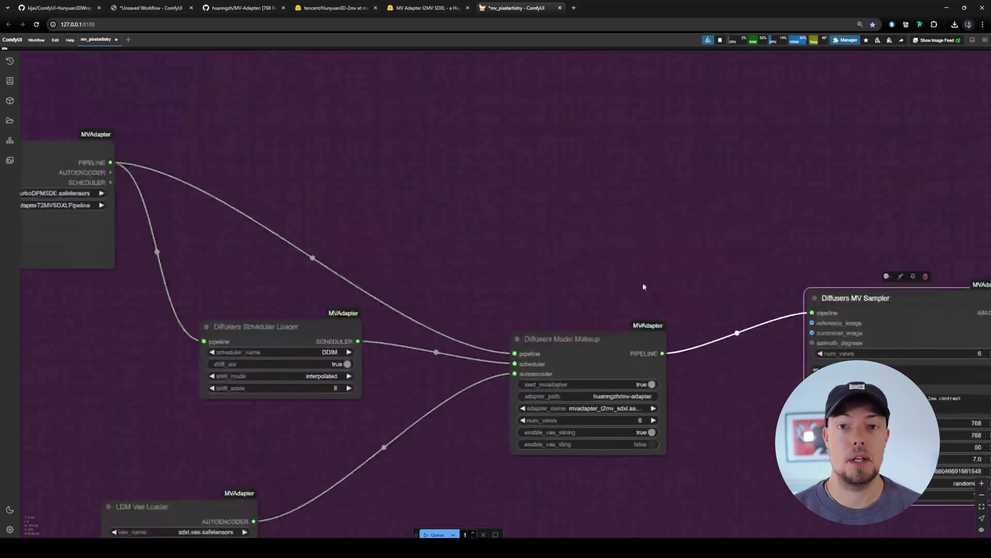
In the Fast Groups Muter node, disable TextToMultiview and enable the SDXL_OpenPose and Upscaler groups
scroll(520, 211, "down", 8)
left_click_drag(723, 481, 427, 241)
scroll(427, 240, "down", 9)
left_click_drag(620, 54, 549, 255)
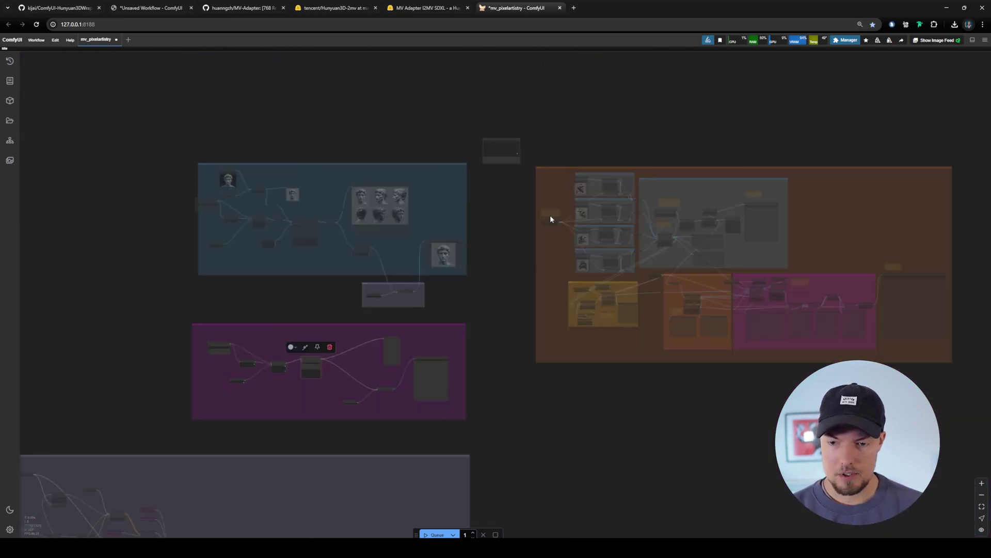
scroll(480, 160, "up", 15)
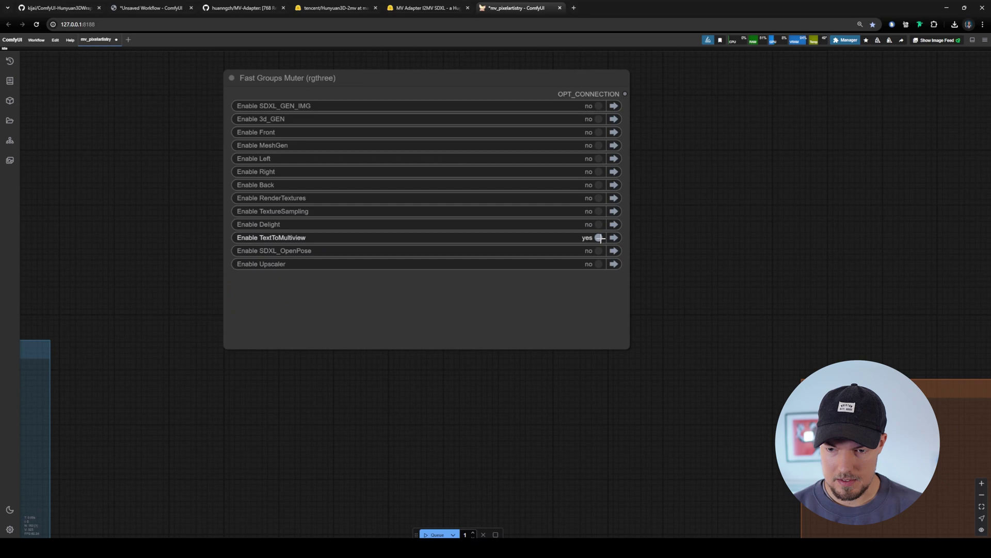
left_click(361, 263)
Locate the SDXL_OpenPose group and examine the nodes at the beginning of its image generation chain
scroll(271, 257, "down", 13)
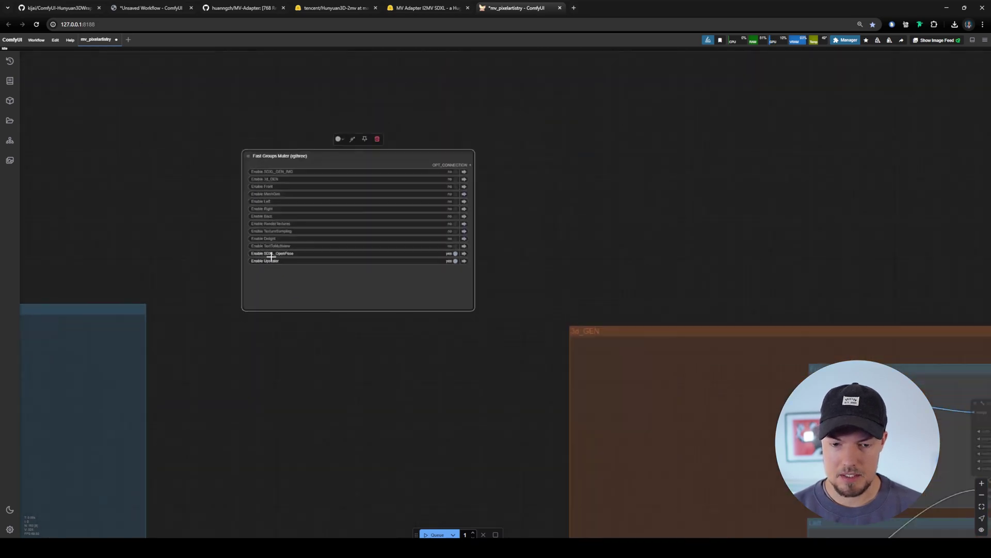
left_click_drag(377, 217, 551, 142)
left_click_drag(318, 450, 480, 281)
scroll(481, 281, "down", 5)
left_click_drag(423, 475, 542, 215)
left_click_drag(357, 508, 530, 205)
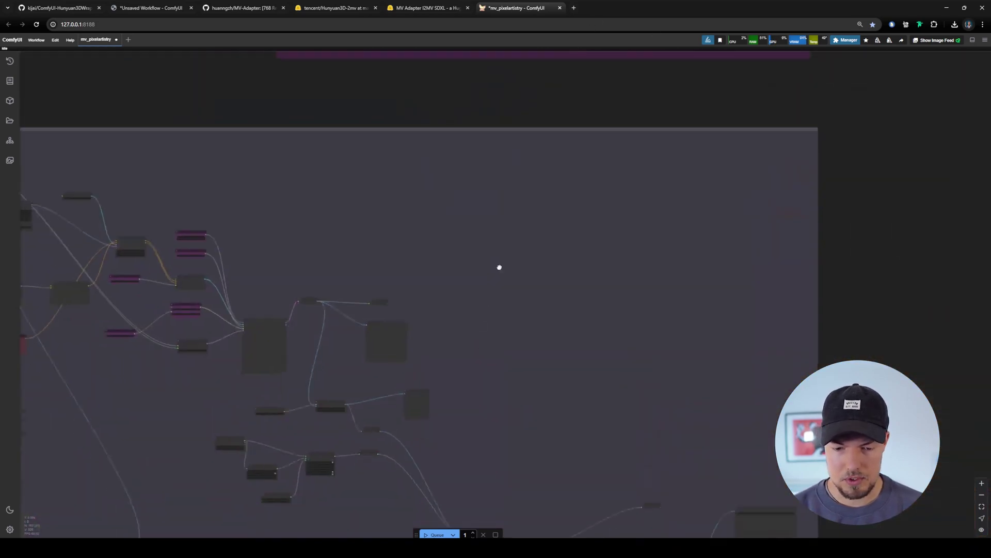
left_click_drag(433, 517, 553, 264)
left_click_drag(476, 251, 662, 239)
left_click_drag(380, 77, 368, 244)
scroll(368, 171, "up", 7)
scroll(367, 168, "up", 3)
left_click_drag(367, 169, 390, 189)
scroll(411, 221, "up", 1)
left_click_drag(411, 225, 424, 244)
left_click_drag(283, 214, 422, 229)
left_click_drag(351, 237, 357, 265)
left_click_drag(464, 232, 485, 354)
Follow the OpenPose image generation through the sampler and VAE Decode to the Preview Image node
scroll(412, 148, "down", 5)
left_click_drag(483, 287, 206, 74)
scroll(606, 289, "up", 7)
left_click_drag(605, 290, 589, 186)
scroll(588, 185, "down", 3)
left_click_drag(723, 269, 435, 269)
left_click_drag(625, 287, 680, 268)
left_click_drag(478, 289, 550, 279)
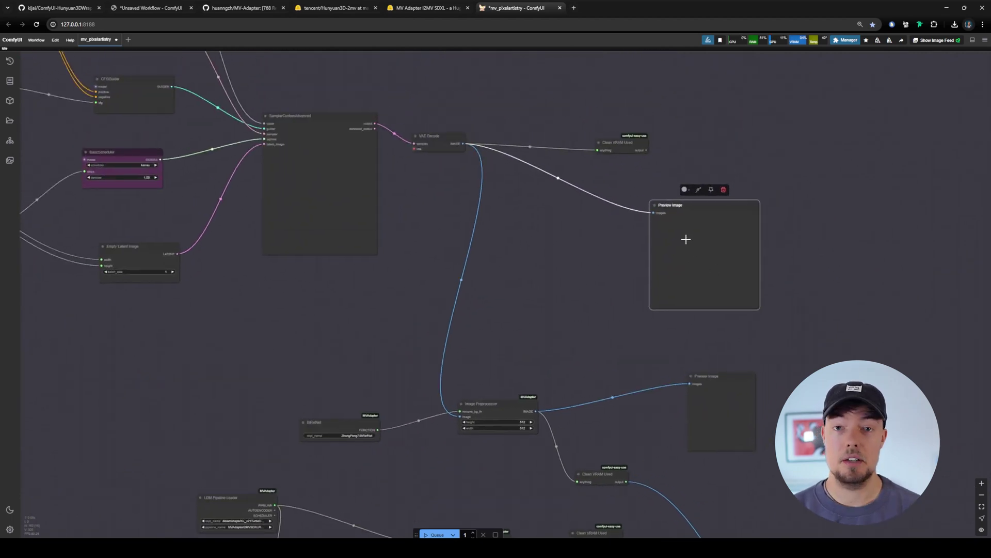
Trace the generated image through the Image Preprocessor and MV-Adapter nodes to the upscaling nodes and their preview
left_click_drag(623, 260, 535, 185)
scroll(536, 185, "down", 1)
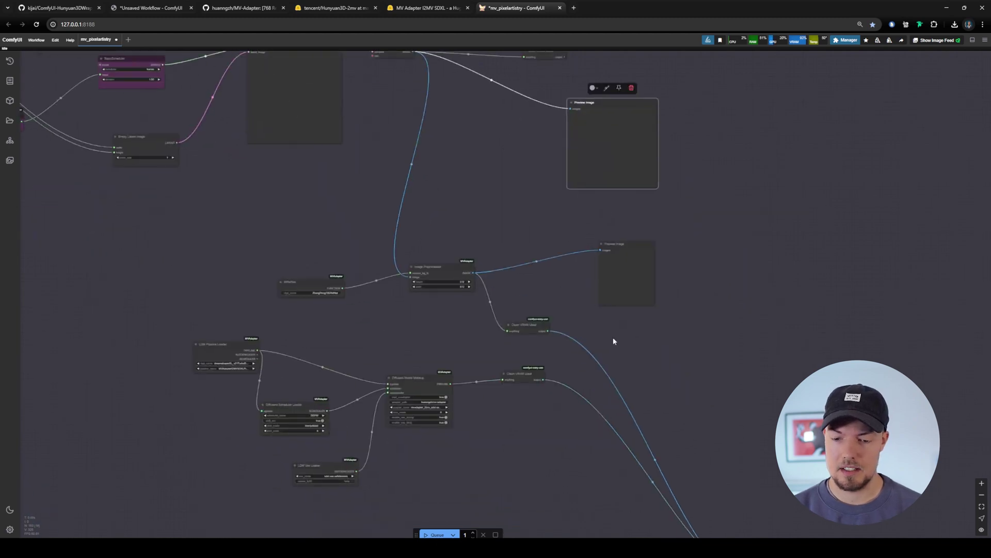
left_click_drag(622, 393, 430, 172)
left_click_drag(659, 460, 469, 236)
left_click_drag(569, 224, 603, 300)
scroll(471, 214, "up", 6)
left_click_drag(472, 214, 441, 192)
left_click_drag(860, 233, 419, 123)
left_click_drag(500, 297, 327, 283)
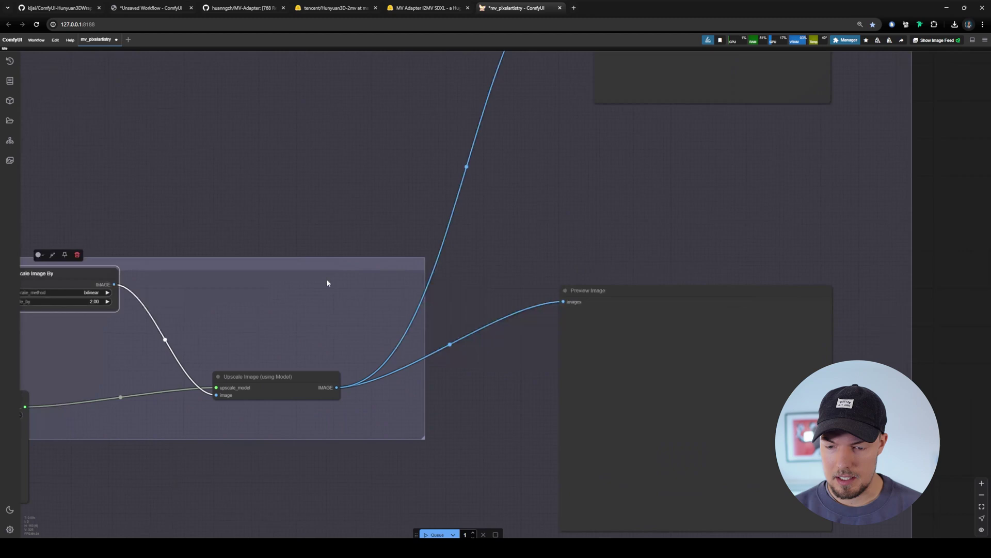
Examine the MICKMUMPITZ_POSE_SHEET.png T-pose in the Load Image node of the SDXL_OpenPose group
left_click_drag(370, 308, 703, 312)
scroll(823, 341, "down", 7)
scroll(370, 302, "up", 7)
scroll(703, 313, "down", 8)
left_click_drag(294, 305, 600, 244)
scroll(478, 250, "up", 11)
left_click_drag(478, 250, 476, 278)
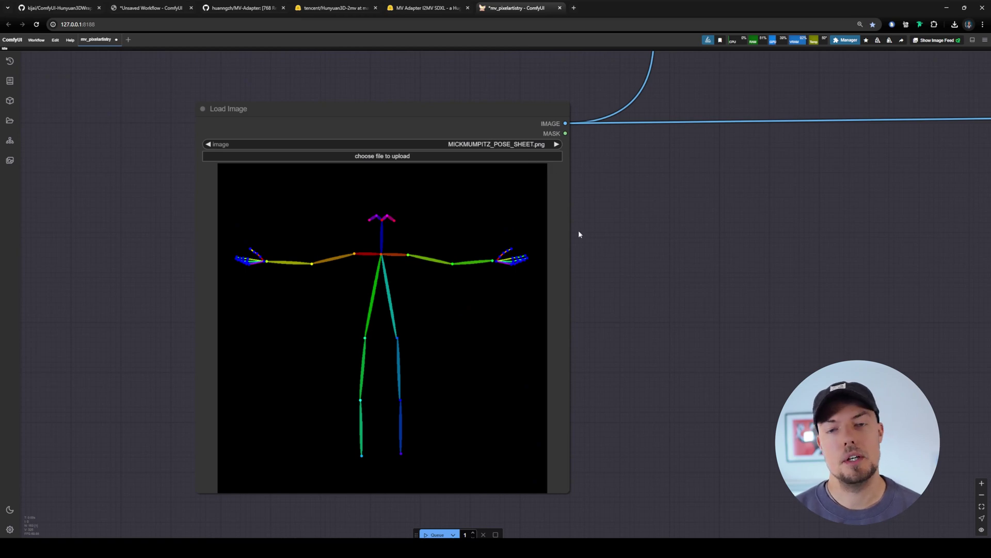
left_click_drag(543, 314, 522, 291)
left_click_drag(349, 99, 330, 100)
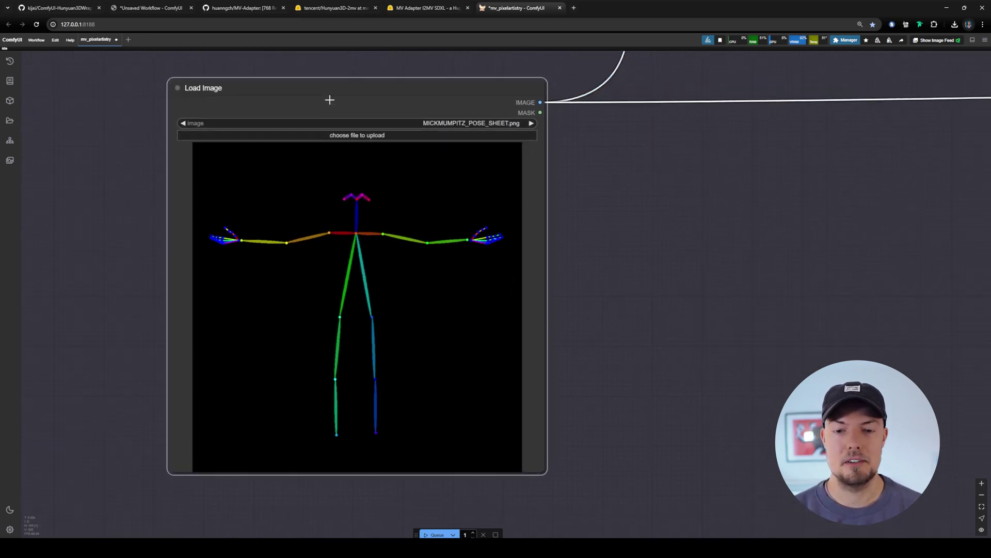
left_click(671, 279)
left_click_drag(527, 235, 597, 252)
scroll(595, 251, "down", 2)
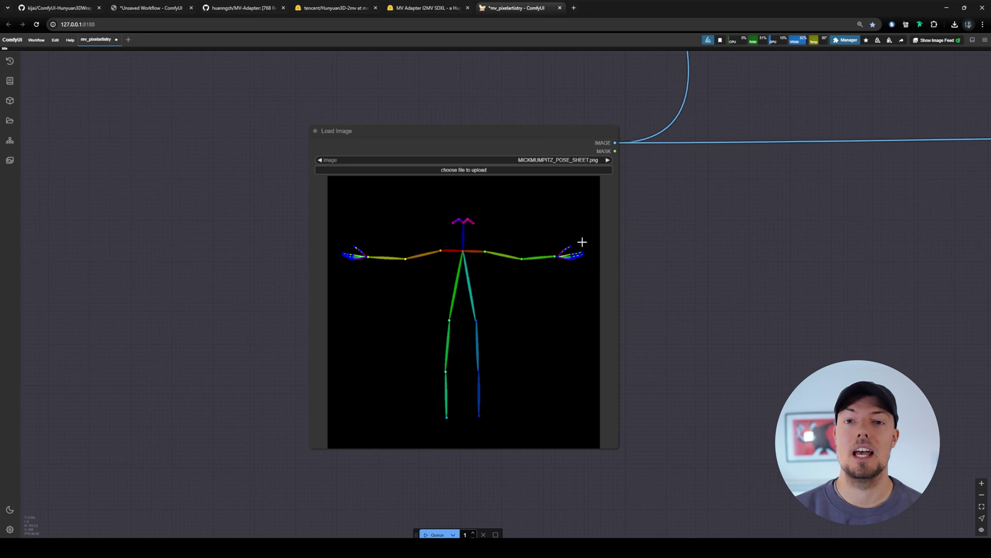
left_click_drag(820, 246, 735, 256)
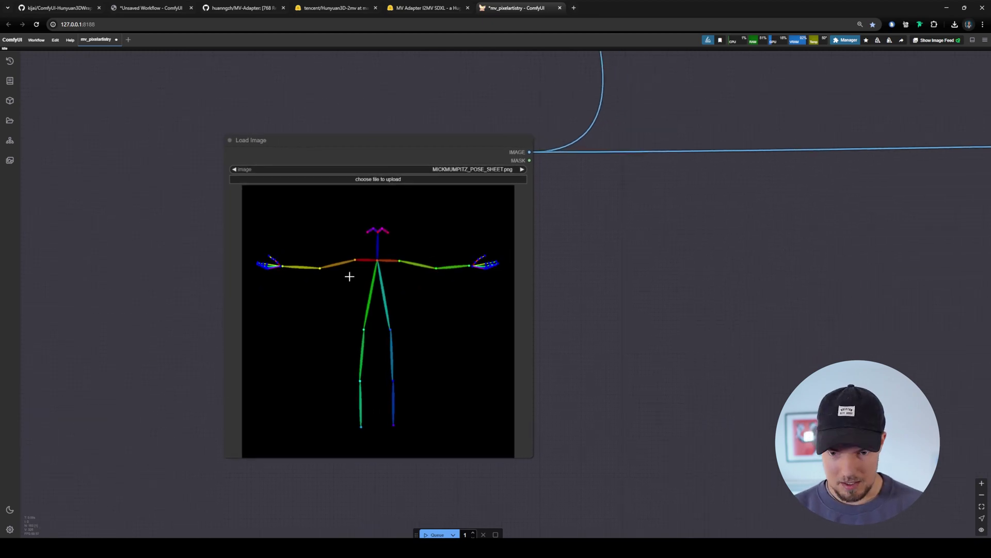
scroll(334, 278, "up", 1)
left_click_drag(388, 337, 331, 311)
scroll(264, 313, "down", 3)
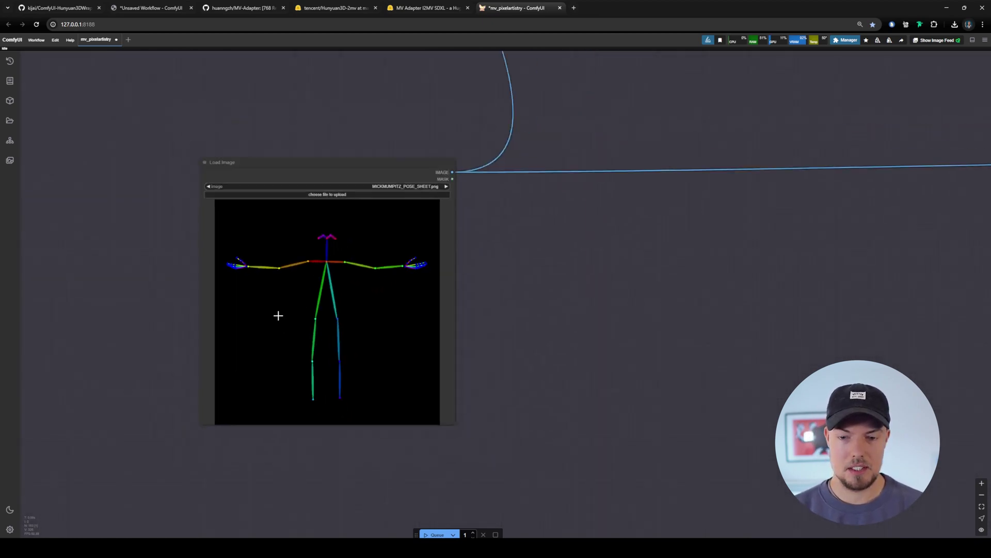
scroll(251, 305, "up", 3)
Follow the pose image's connection to the Diffusers MV Sampler and review its detailed prompt
scroll(341, 268, "down", 15)
left_click_drag(309, 304, 510, 273)
scroll(510, 273, "up", 7)
left_click_drag(755, 321, 331, 304)
left_click_drag(567, 305, 223, 336)
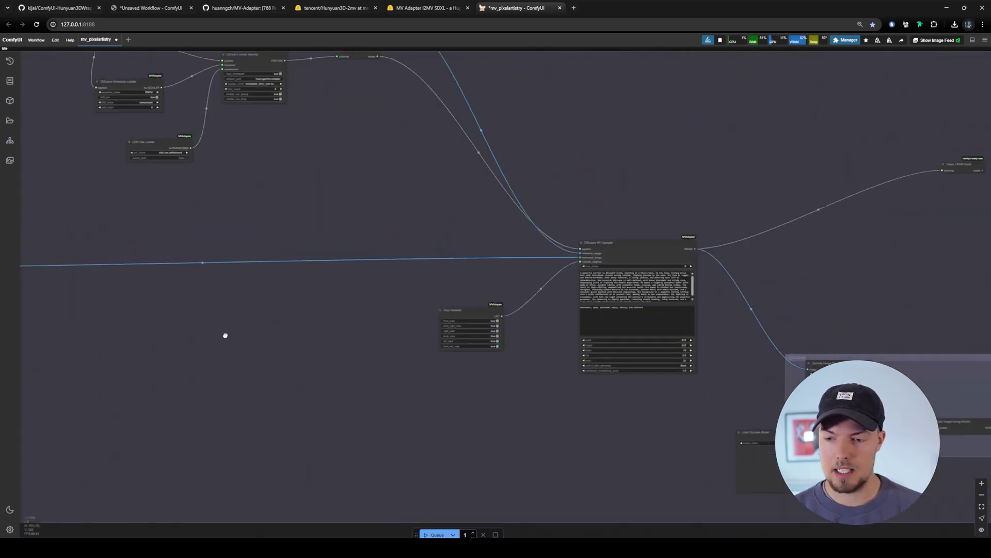
scroll(723, 273, "up", 10)
scroll(417, 266, "down", 2)
scroll(416, 266, "up", 2)
scroll(490, 331, "down", 12)
Review the global prompt and STYLE text nodes and how they join into the CLIP text encoder
left_click_drag(336, 256, 816, 365)
left_click_drag(480, 292, 830, 382)
scroll(749, 367, "down", 6)
left_click_drag(749, 367, 494, 373)
scroll(434, 198, "up", 14)
left_click_drag(463, 273, 806, 351)
scroll(394, 332, "down", 3)
scroll(303, 237, "up", 1)
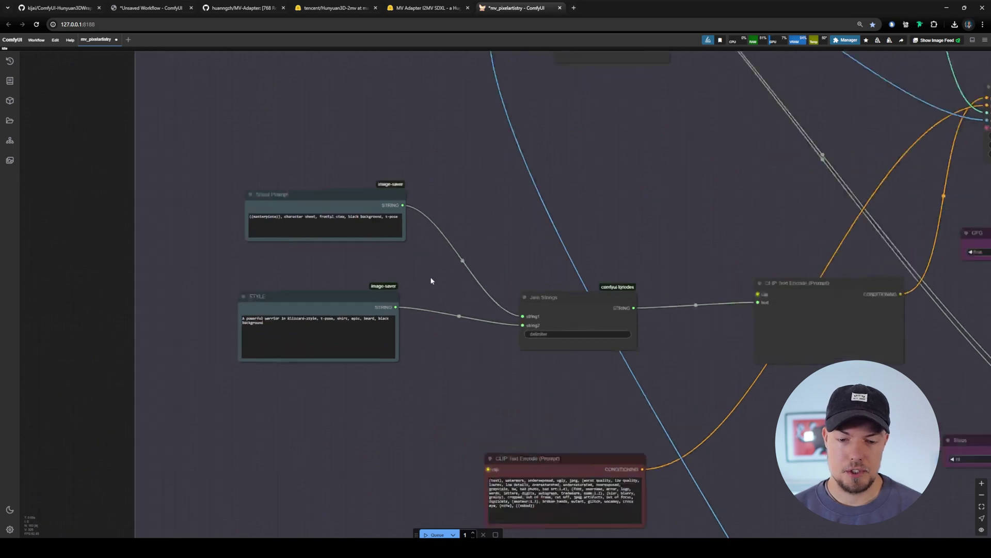
scroll(410, 321, "up", 3)
Return to the OpenPose reference in the Load Image node of the SDXL_OpenPose group and examine its T-pose
scroll(121, 314, "down", 10)
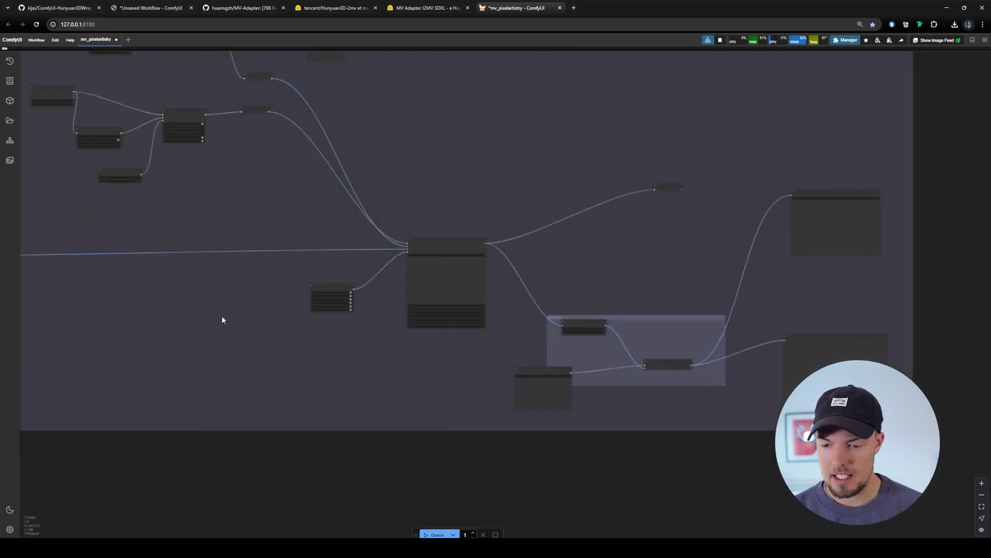
left_click_drag(222, 317, 625, 300)
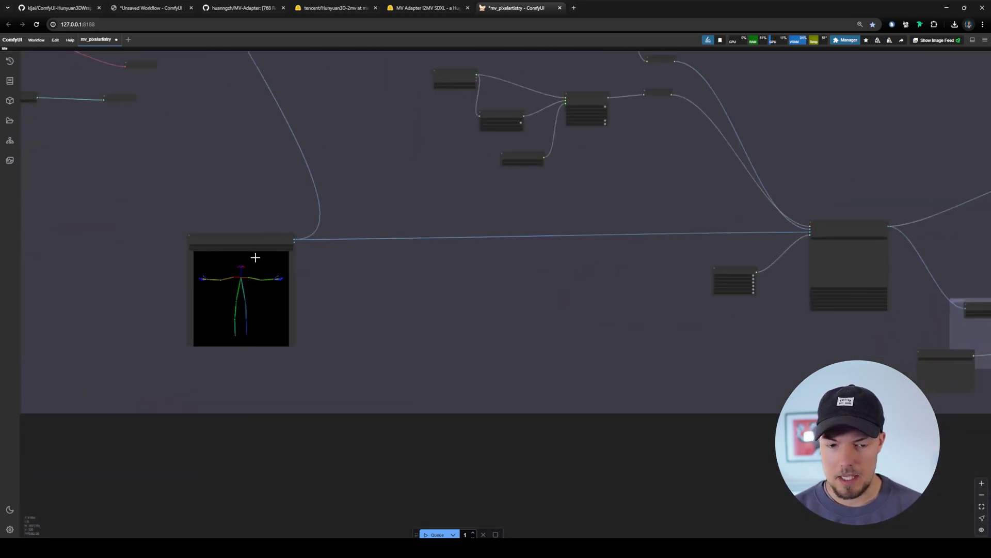
scroll(222, 263, "up", 9)
left_click_drag(269, 356, 353, 314)
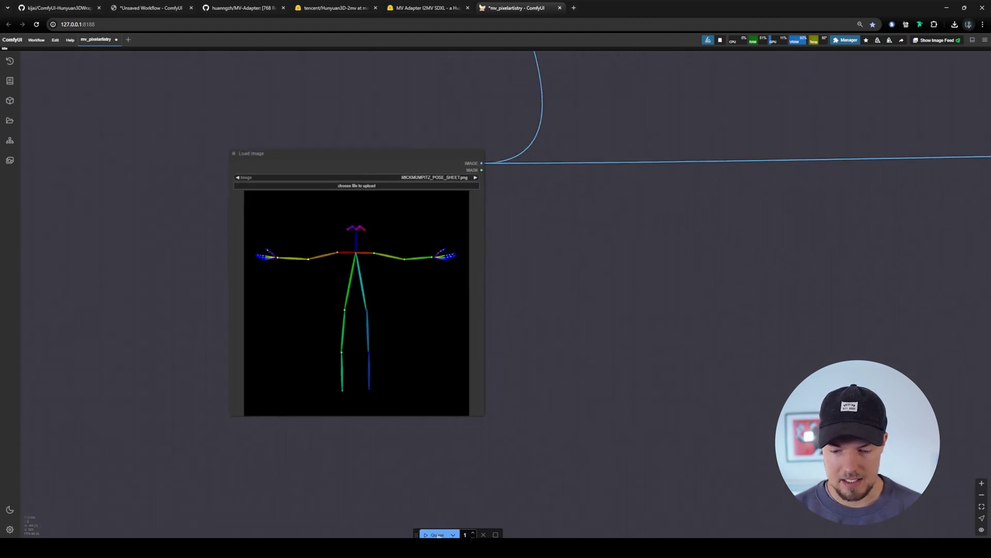
Open a generated warrior image from the ComfyUI output folder and page forward through the SDXL_MV views
mouse_move(437, 548)
left_click(384, 511)
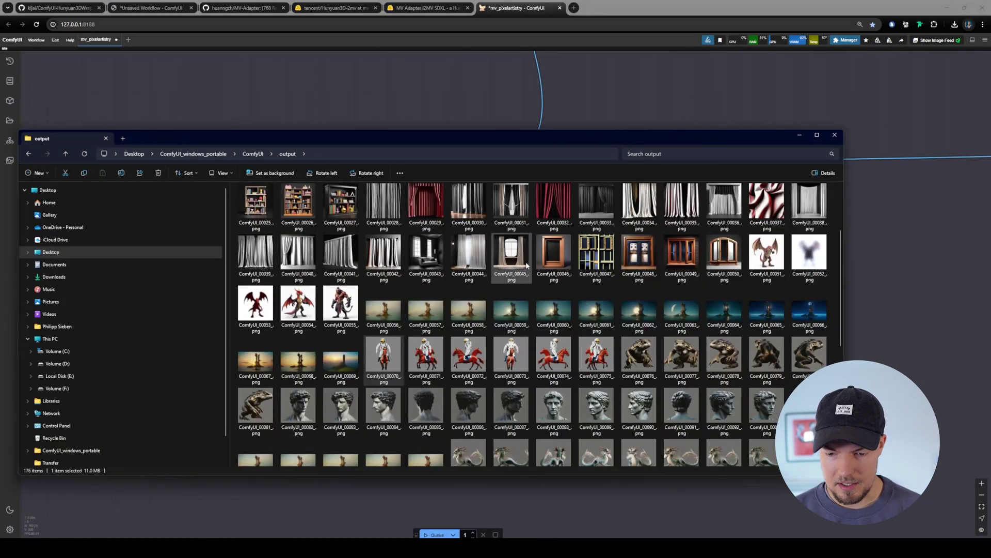
scroll(666, 375, "down", 5)
double_click(666, 330)
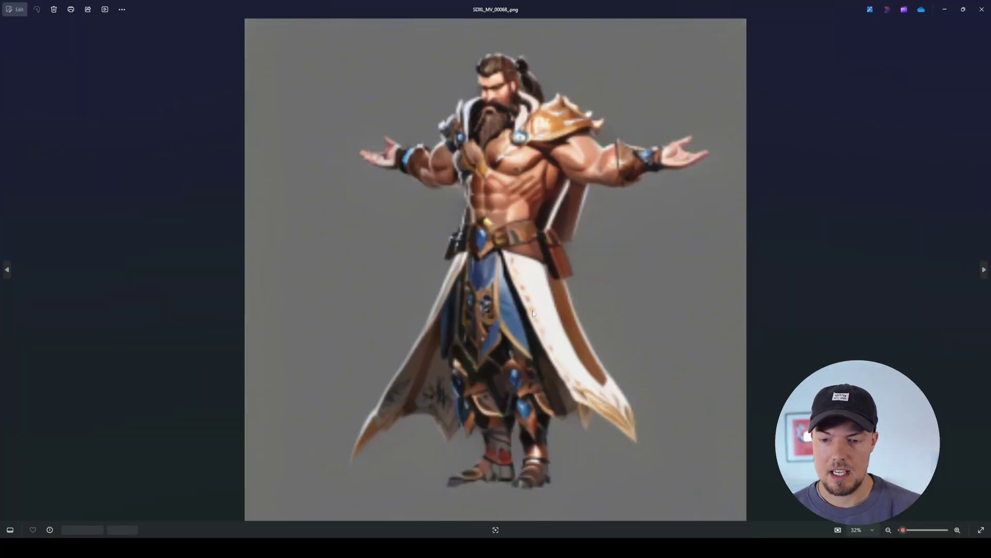
key("Right")
key("Right")
key("Right")
key("Right")
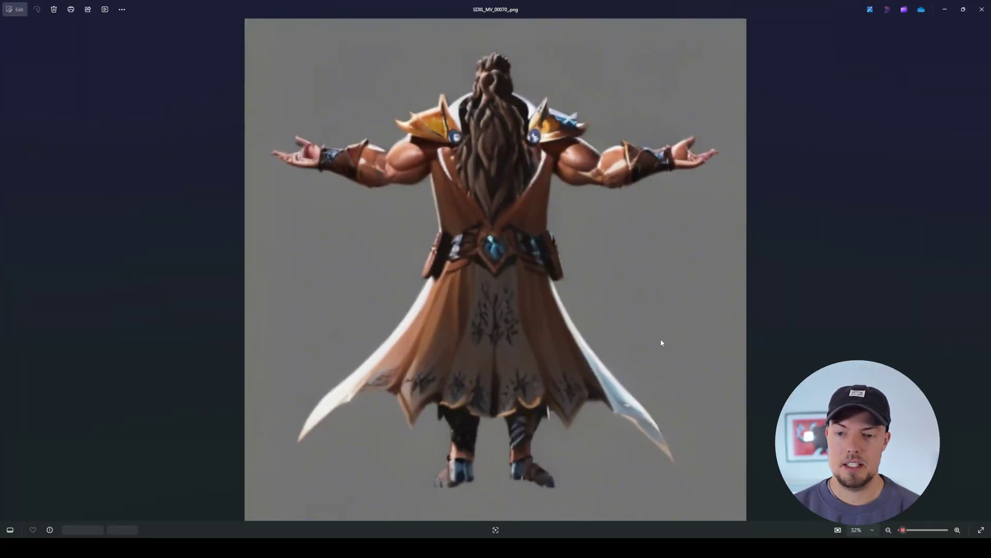
key("Right")
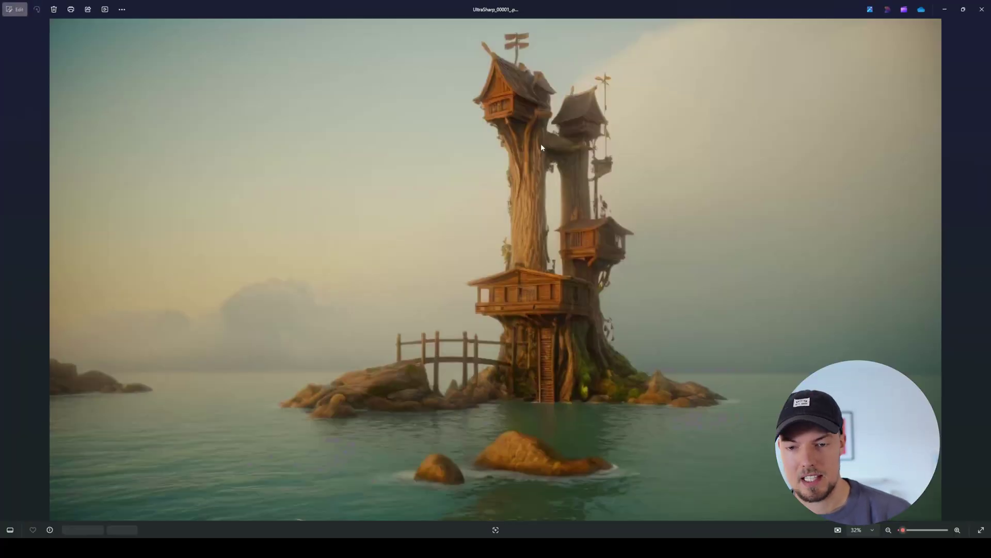
Page back through the SDXL_MV warrior images to compare the side, back and front views
key("Left")
key("Left")
key("Left")
key("Left")
key("Left")
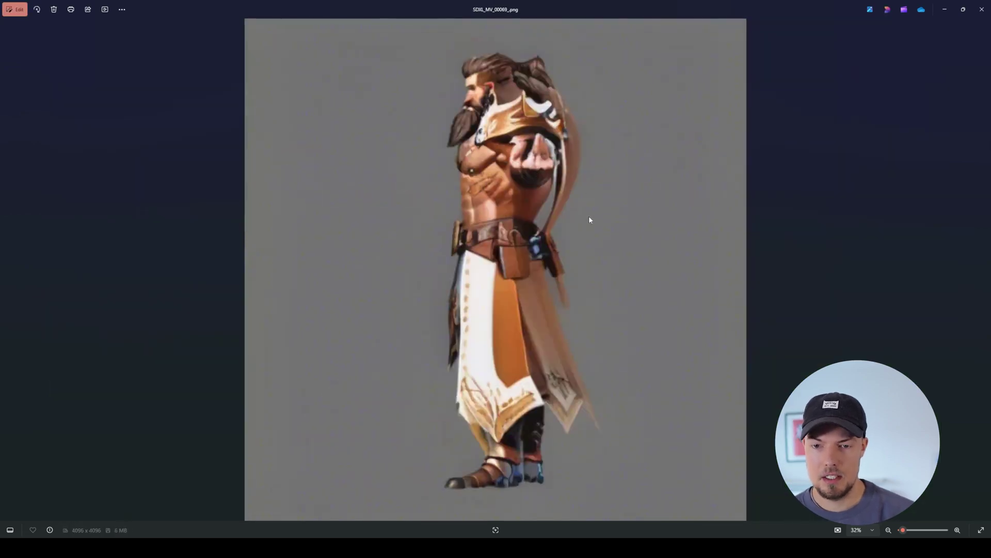
key("Left")
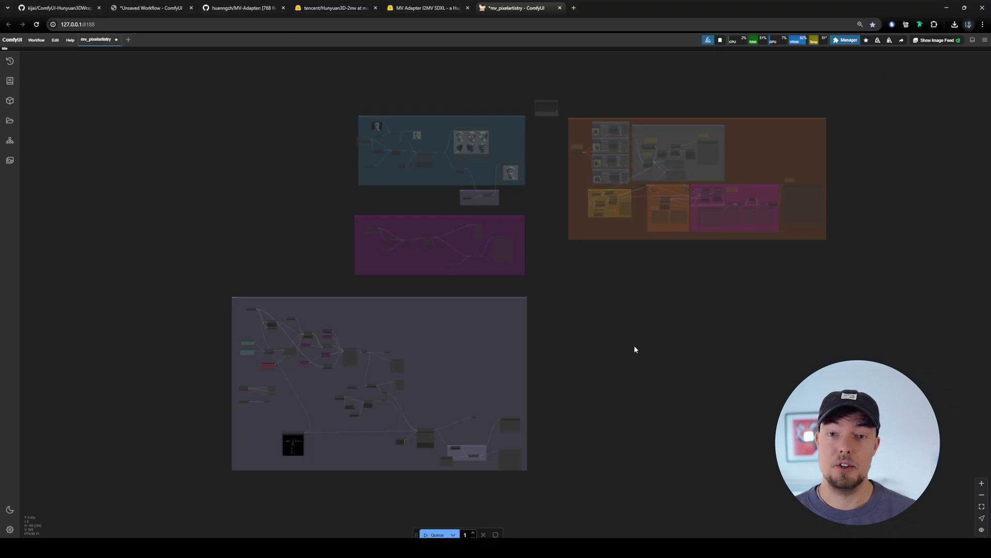
In the Fast Groups Muter, enable 3d_GEN with its view, mesh, texture and Delight groups, and disable SDXL_OpenPose and Upscaler
scroll(634, 345, "up", 4)
left_click_drag(570, 350, 562, 370)
left_click_drag(584, 527, 539, 334)
left_click_drag(438, 278, 503, 462)
scroll(485, 403, "down", 2)
left_click_drag(484, 402, 435, 268)
left_click_drag(399, 317, 407, 345)
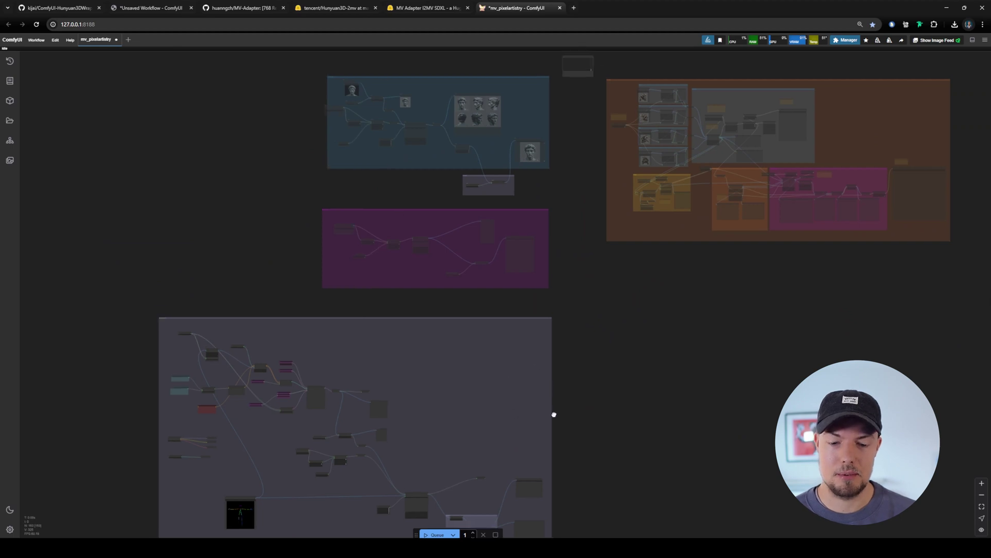
scroll(549, 216, "up", 10)
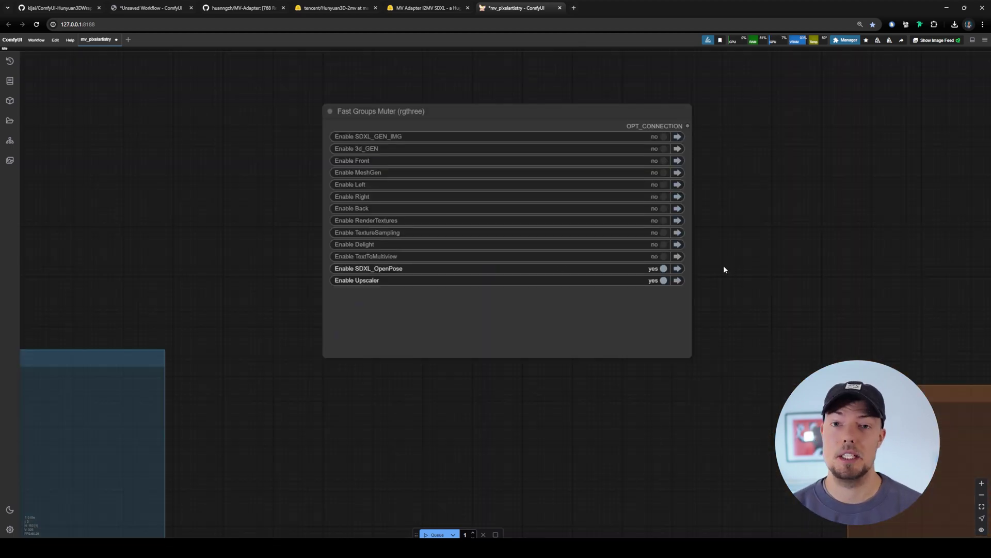
scroll(557, 256, "up", 4)
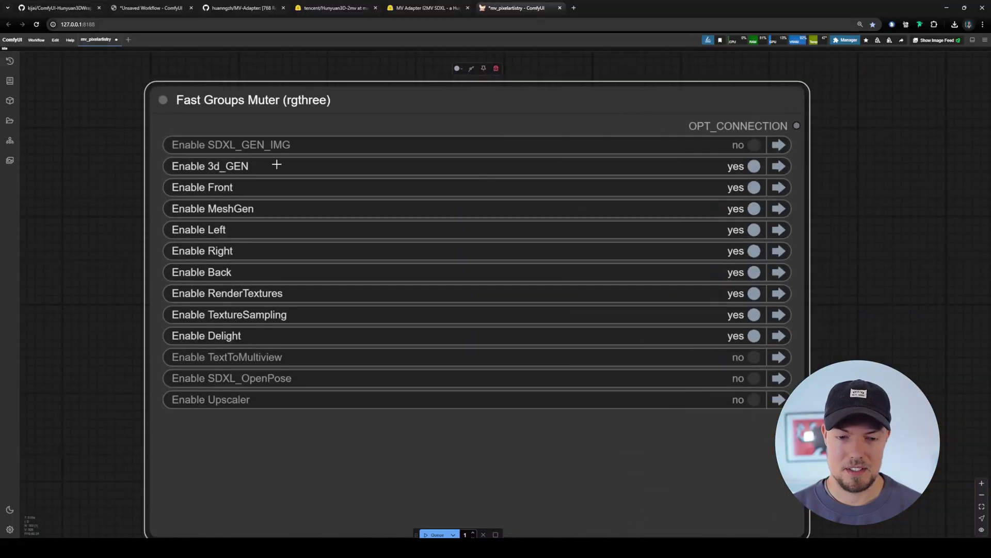
Survey the 3d_GEN group and examine its Front, Left, Right and Back image inputs
scroll(904, 253, "down", 6)
left_click_drag(956, 335, 389, 232)
scroll(390, 232, "down", 4)
left_click_drag(459, 345, 293, 150)
scroll(385, 315, "down", 7)
left_click_drag(389, 315, 377, 197)
scroll(580, 221, "up", 5)
left_click_drag(532, 211, 668, 301)
scroll(627, 266, "up", 3)
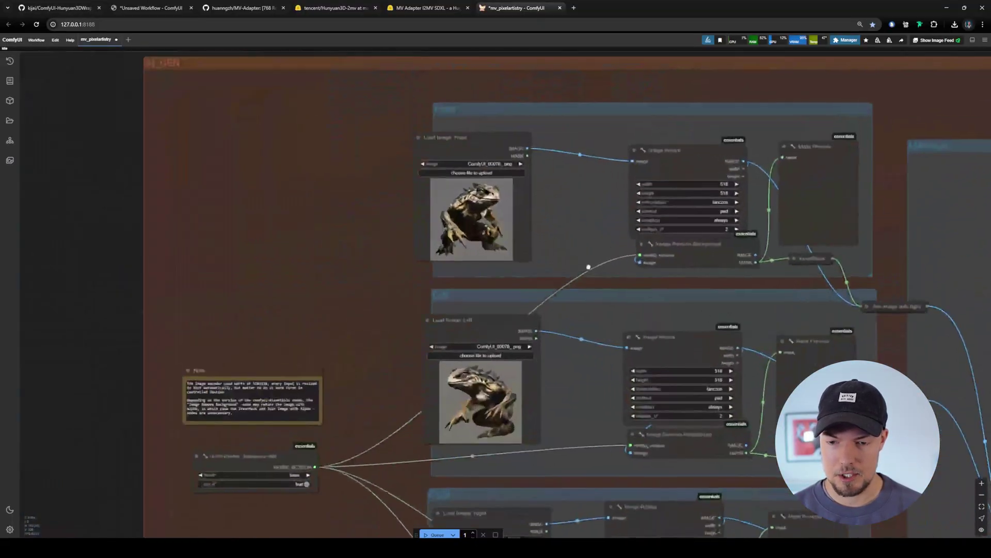
left_click_drag(587, 266, 585, 274)
scroll(507, 161, "up", 5)
scroll(566, 222, "down", 10)
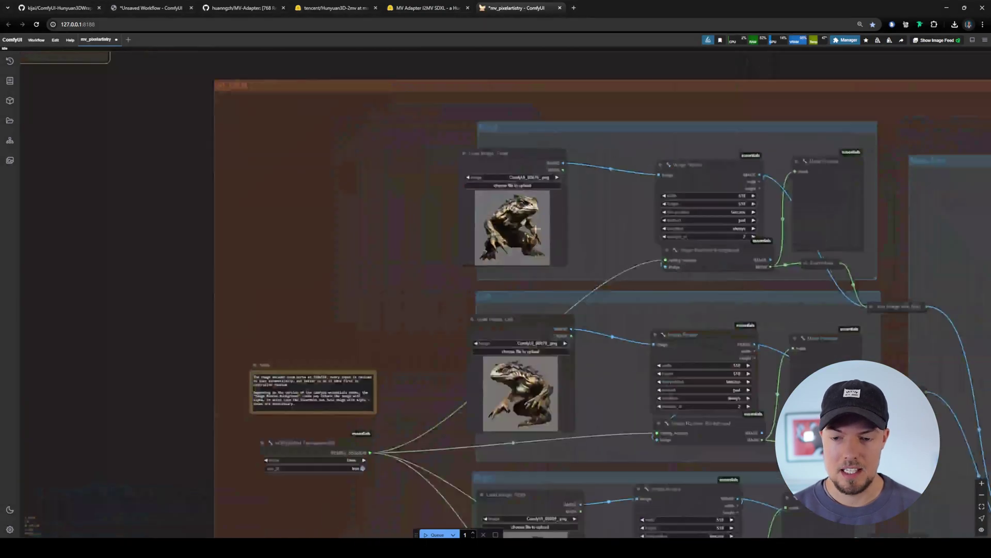
Compare the six-view statue preview in the image generation group with the view loaders of the 3d_GEN group
left_click_drag(449, 261, 806, 227)
left_click_drag(289, 130, 663, 140)
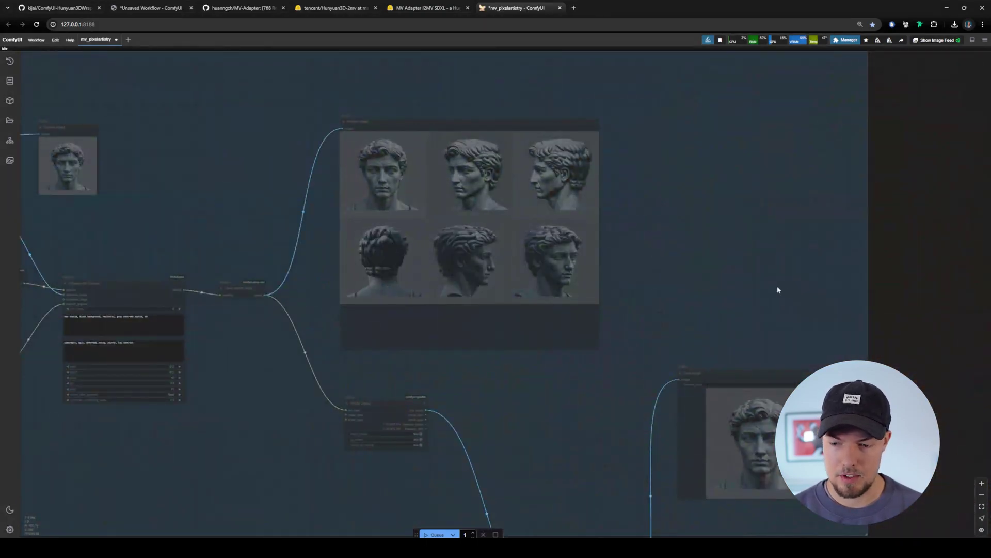
scroll(785, 292, "down", 5)
left_click_drag(804, 292, 471, 371)
scroll(553, 197, "up", 5)
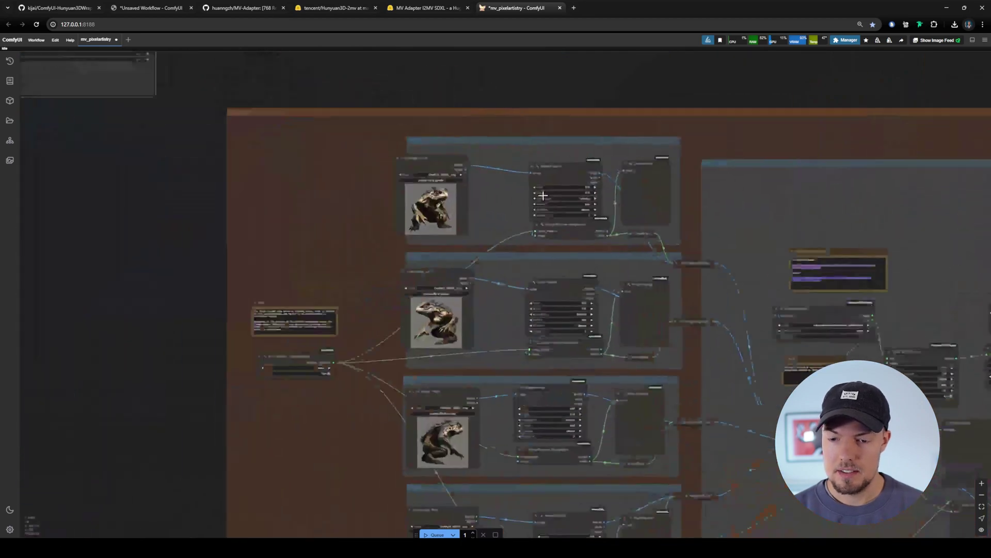
scroll(554, 197, "up", 5)
scroll(519, 279, "down", 3)
left_click_drag(516, 292, 516, 78)
left_click_drag(464, 465, 501, 346)
scroll(461, 270, "down", 2)
Load ComfyUI_00088_.png from the ComfyUI output folder on the Desktop into the Front Load Image node
scroll(502, 345, "up", 5)
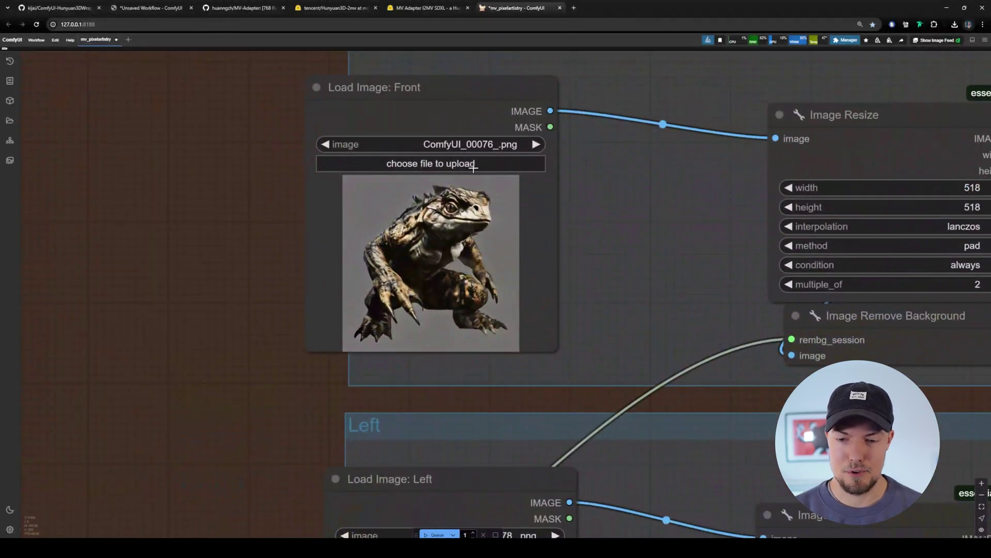
left_click(458, 164)
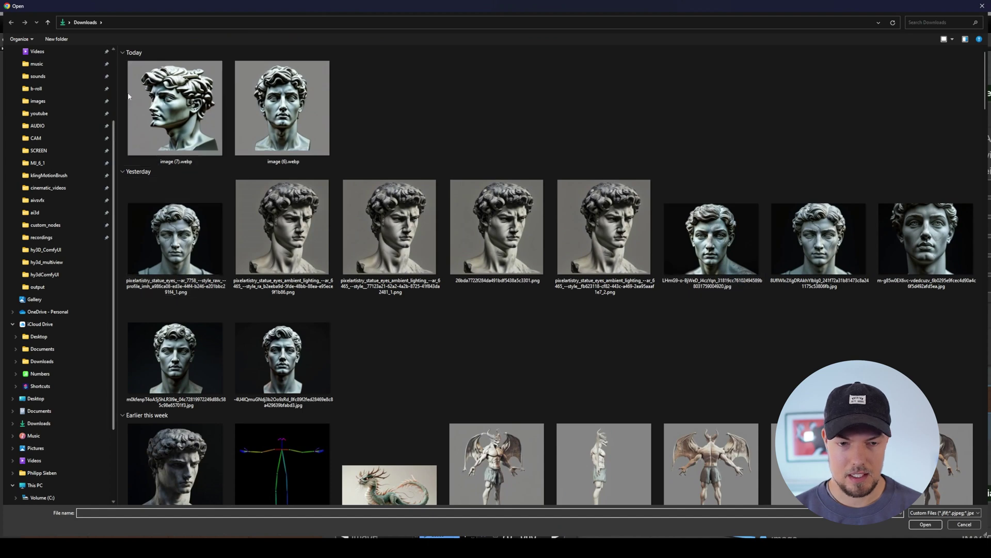
left_click(38, 91)
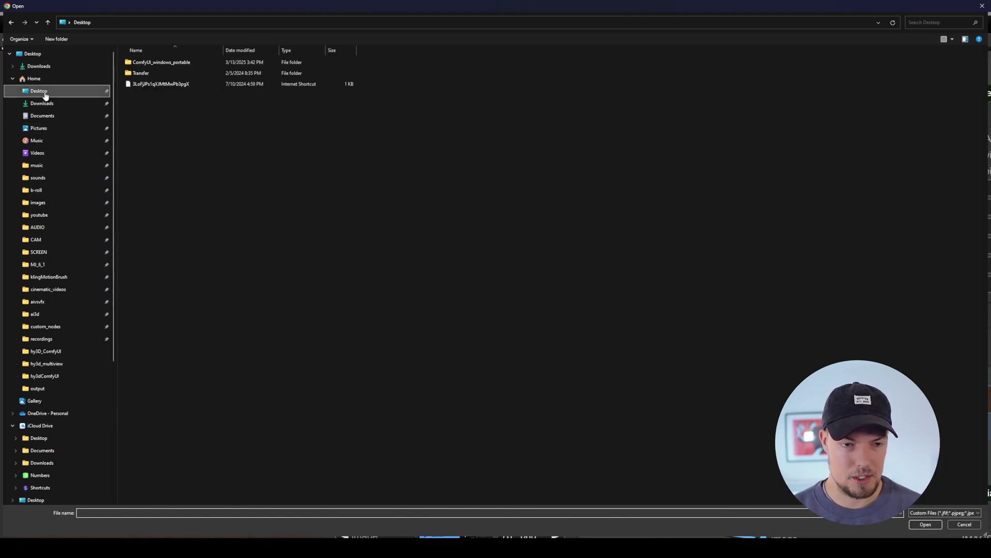
double_click(147, 63)
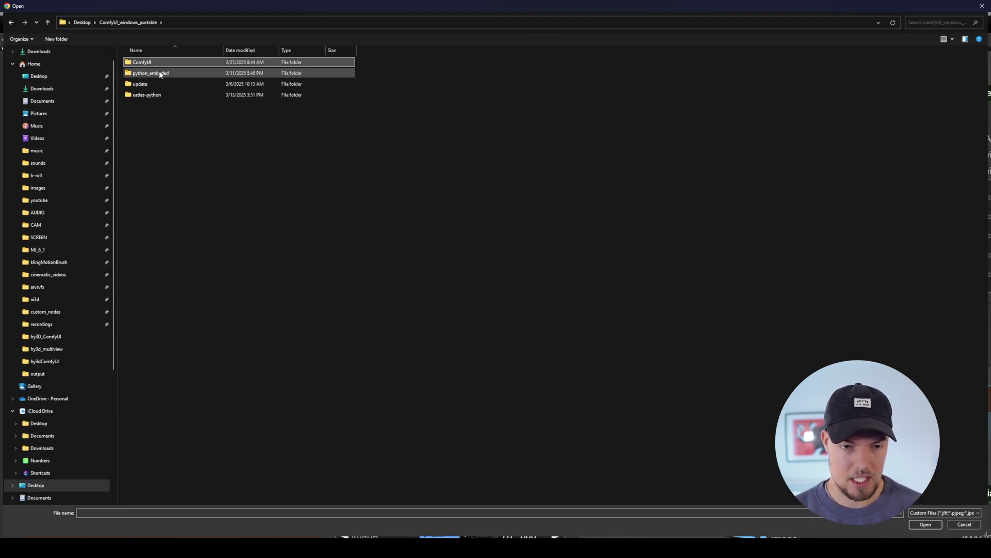
double_click(158, 63)
double_click(158, 204)
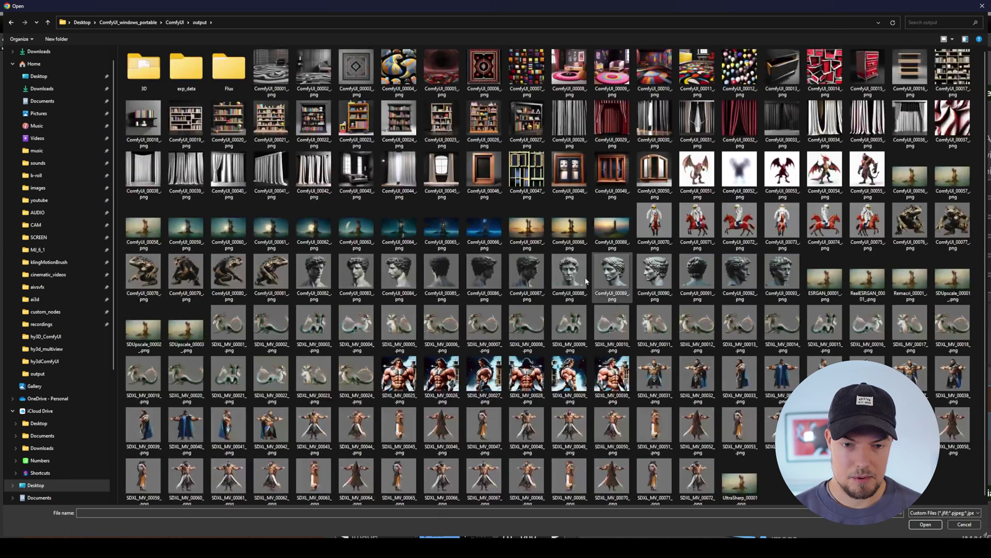
left_click(570, 272)
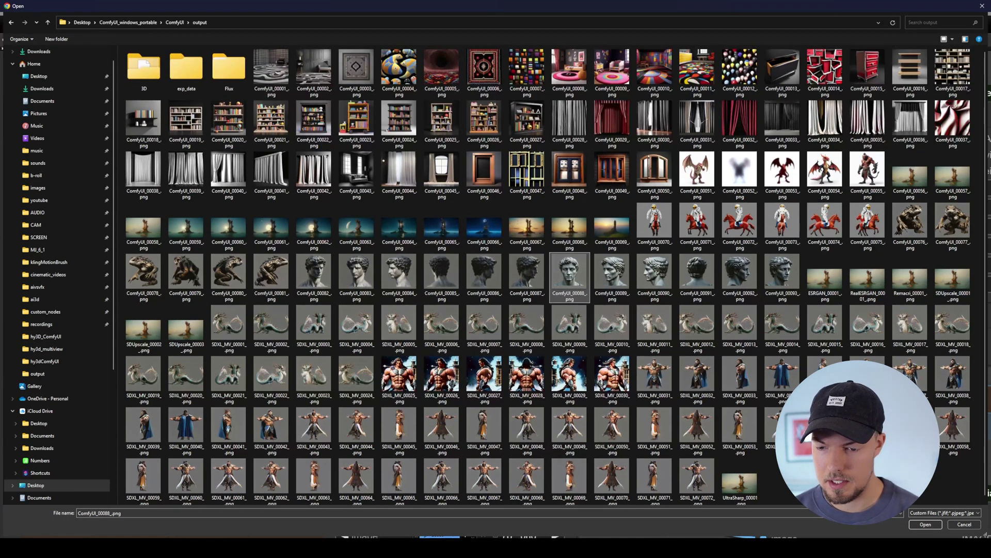
left_click(925, 524)
Load the statue's side views into the Left and Right Load Image nodes, using ComfyUI_00092_.png for Right
scroll(446, 192, "down", 3)
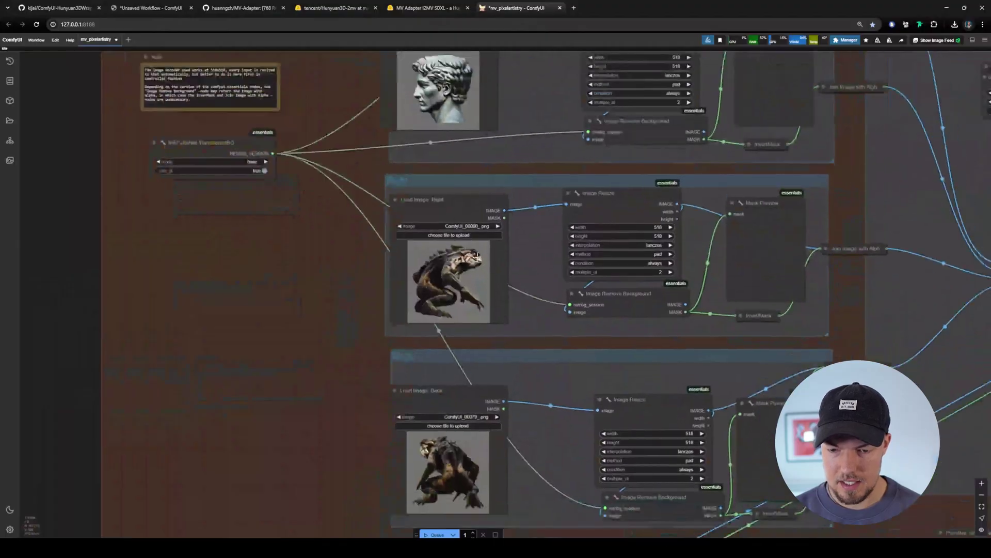
scroll(458, 223, "down", 3)
left_click(458, 223)
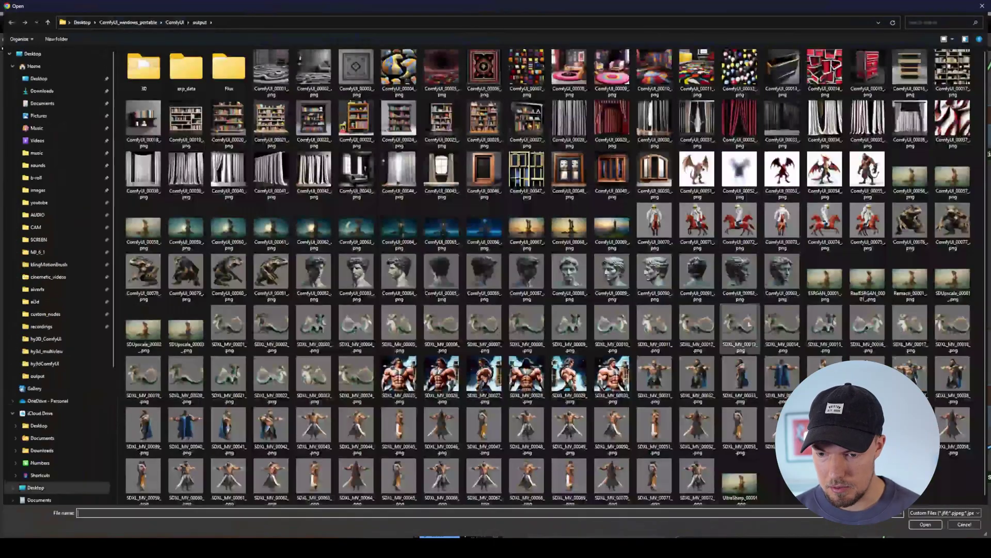
double_click(743, 274)
Load the statue's back view into the Back Load Image node
left_click_drag(501, 395, 516, 265)
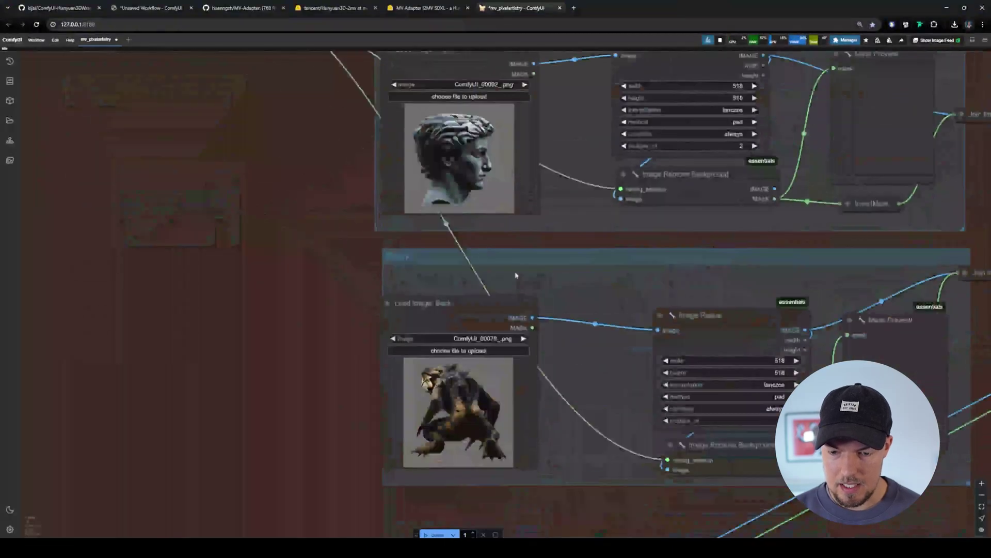
scroll(516, 266, "down", 7)
left_click_drag(222, 93, 207, 155)
scroll(492, 279, "up", 12)
left_click(493, 283)
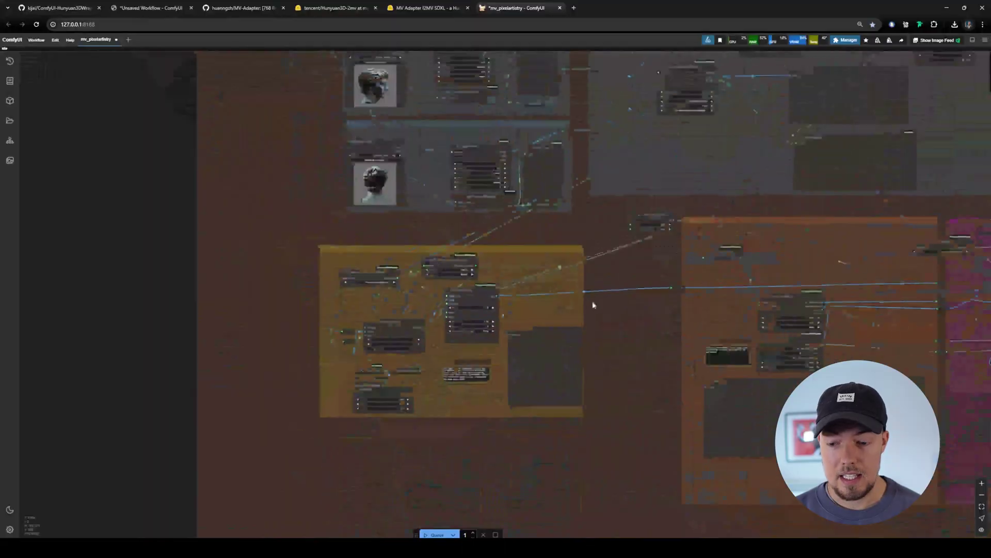
Check the available Hunyuan3D models in the Hy3DModelLoader node of the MeshGen group
scroll(631, 395, "up", 5)
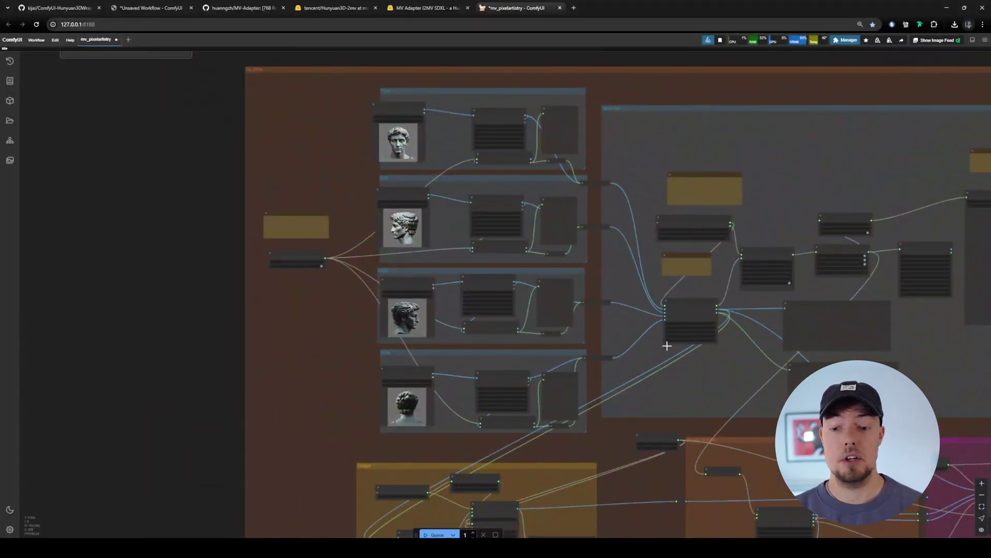
scroll(667, 343, "up", 6)
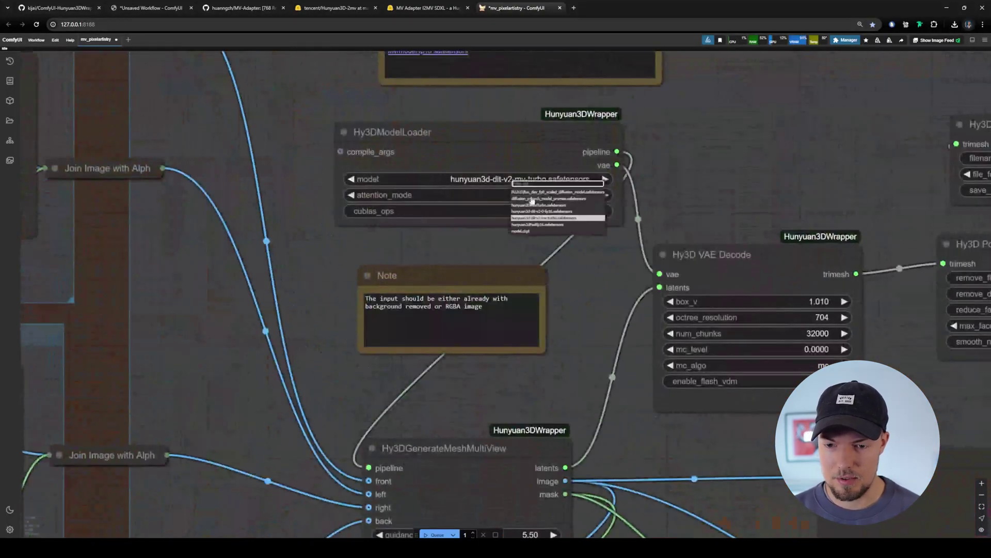
scroll(569, 217, "down", 10)
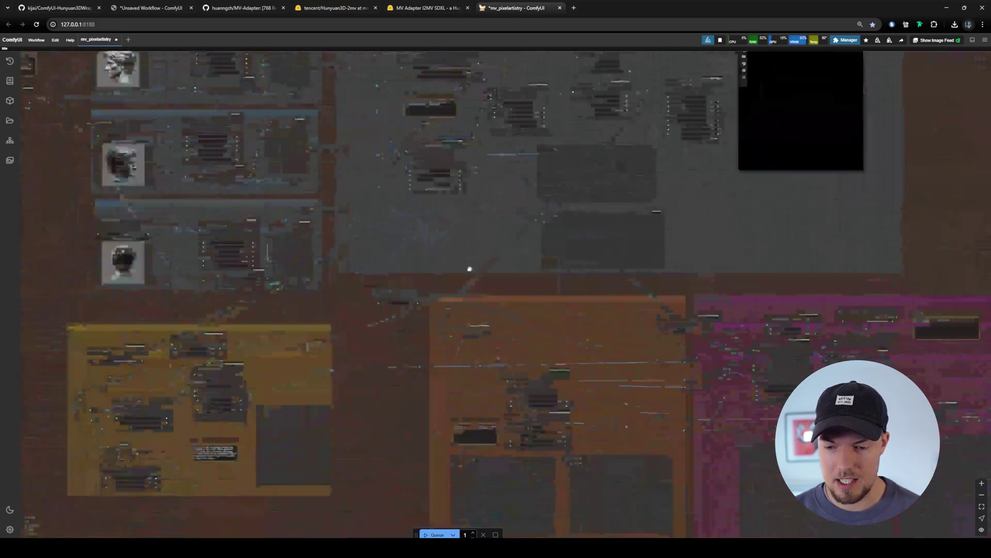
Set the octree_resolution of the Hy3D VAE Decode node to 504
scroll(519, 141, "up", 4)
scroll(519, 141, "up", 6)
left_click_drag(518, 141, 670, 94)
left_click_drag(597, 149, 601, 133)
left_click_drag(714, 288, 618, 303)
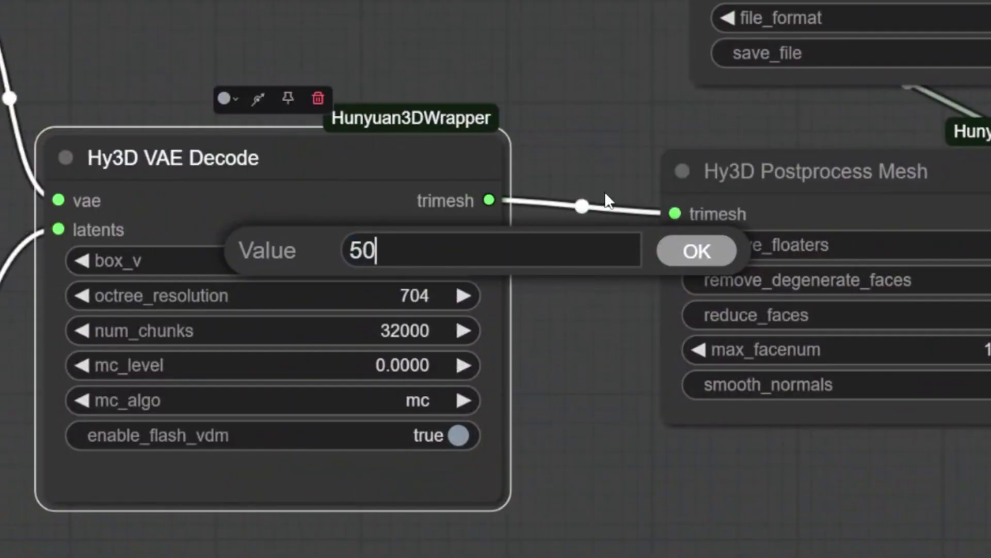
key("Return")
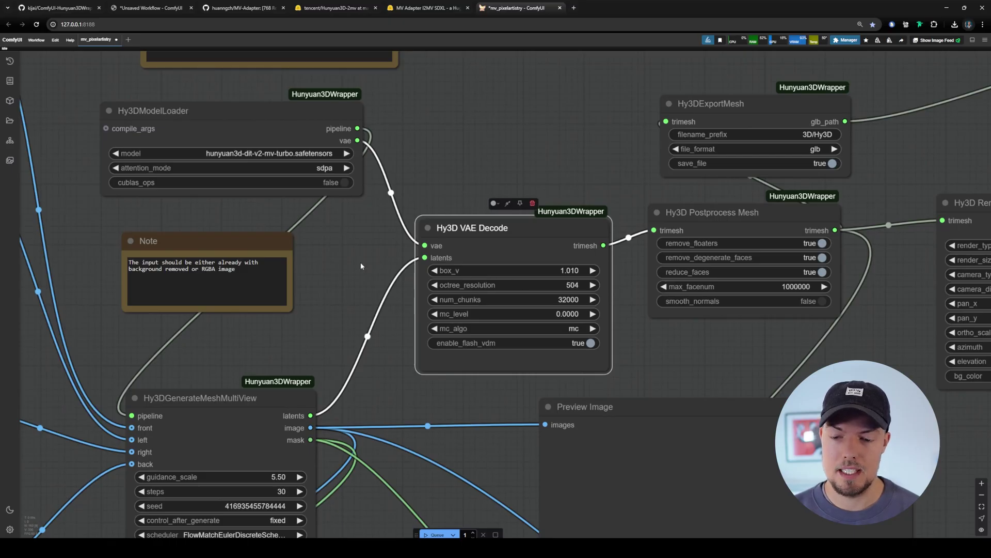
scroll(461, 188, "down", 4)
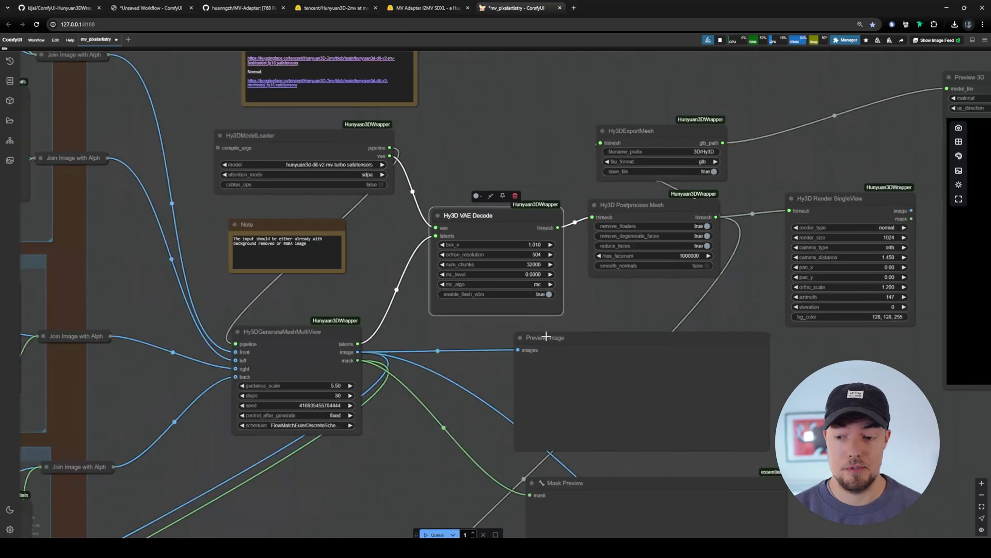
scroll(409, 360, "up", 2)
left_click_drag(413, 363, 499, 318)
scroll(499, 316, "up", 1)
left_click_drag(500, 284, 462, 311)
scroll(461, 311, "up", 1)
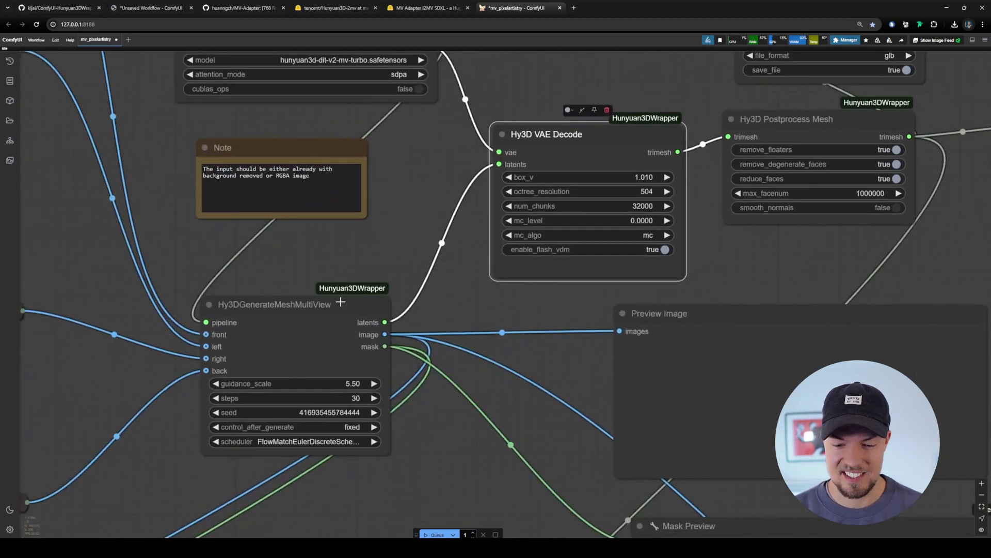
left_click_drag(341, 302, 332, 285)
left_click(355, 366)
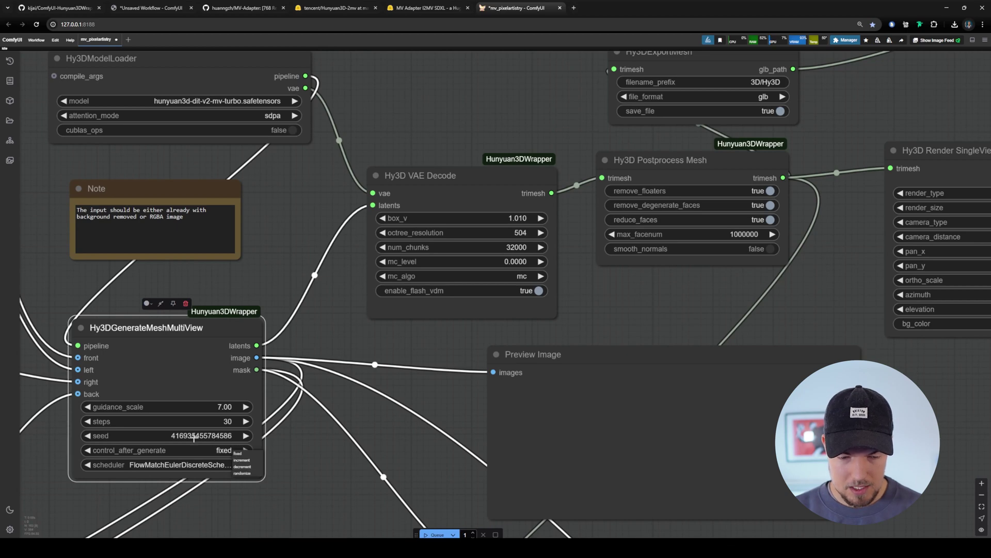
left_click_drag(746, 333, 647, 441)
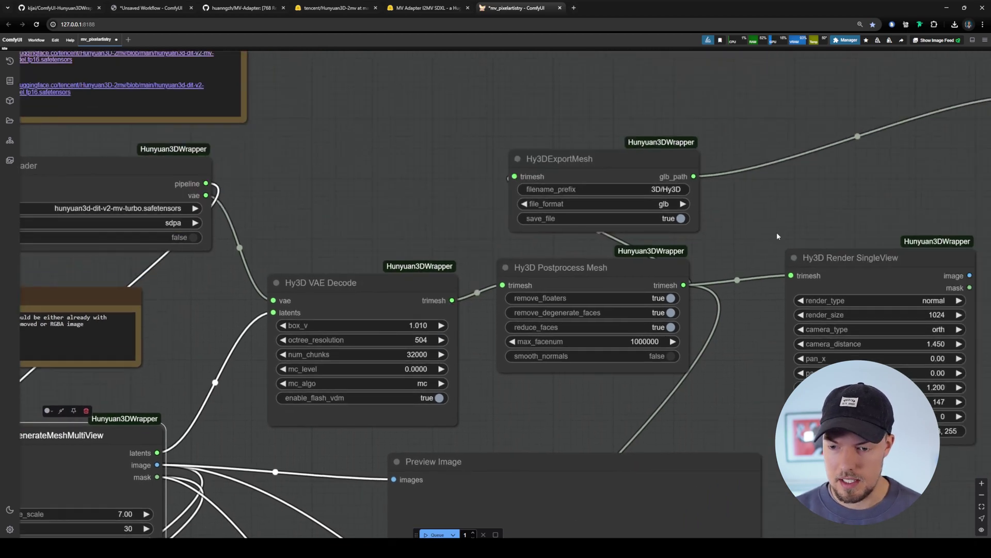
Move the Hy3DExportMesh node further up, away from the Hy3D Postprocess Mesh node
scroll(733, 236, "up", 1)
left_click_drag(715, 231, 606, 294)
left_click_drag(492, 209, 480, 144)
left_click_drag(583, 380, 581, 357)
scroll(581, 357, "down", 2)
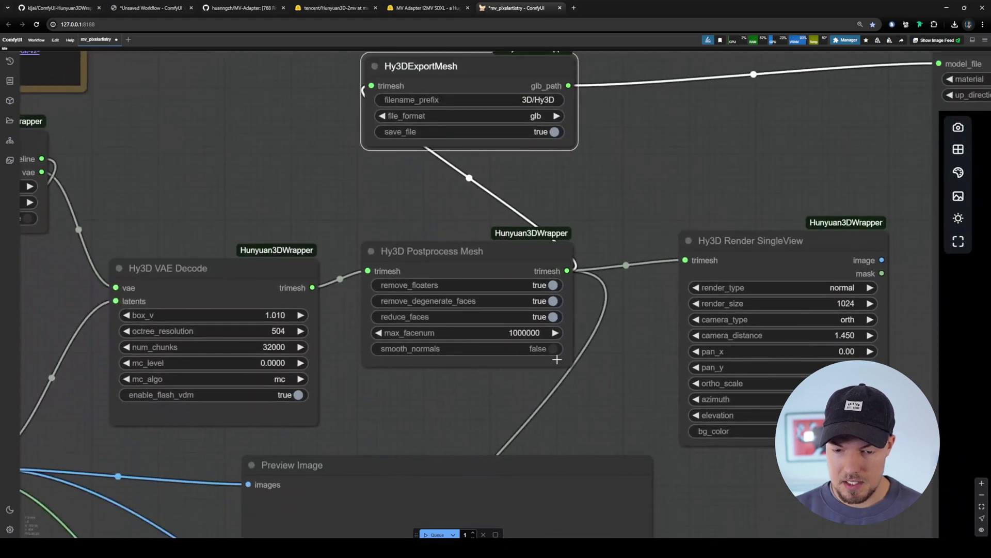
Enable smooth_normals and set max_facenum to 50000 in the Hy3D Postprocess Mesh node
scroll(494, 277, "up", 2)
left_click_drag(502, 494, 500, 380)
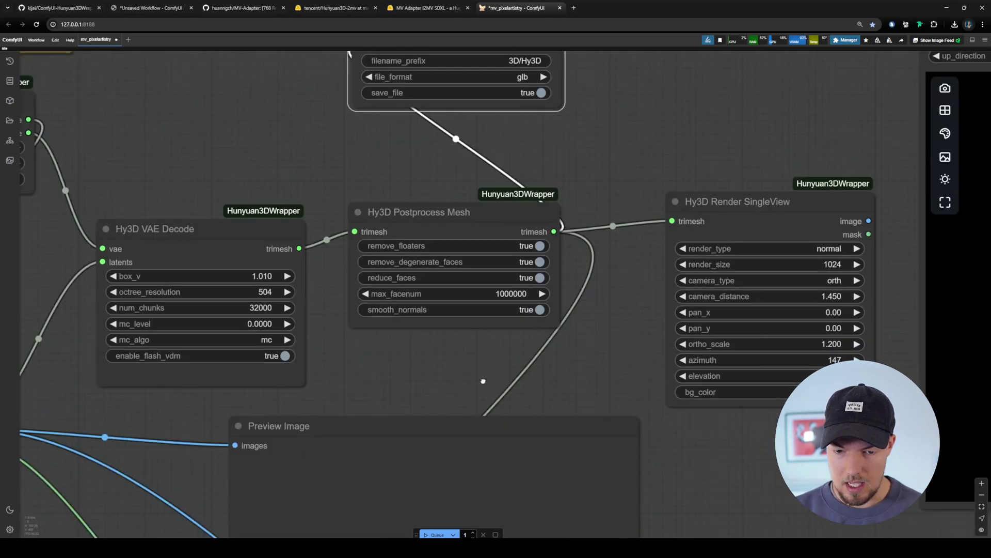
left_click_drag(556, 356, 437, 354)
left_click_drag(496, 309, 569, 297)
scroll(455, 275, "up", 3)
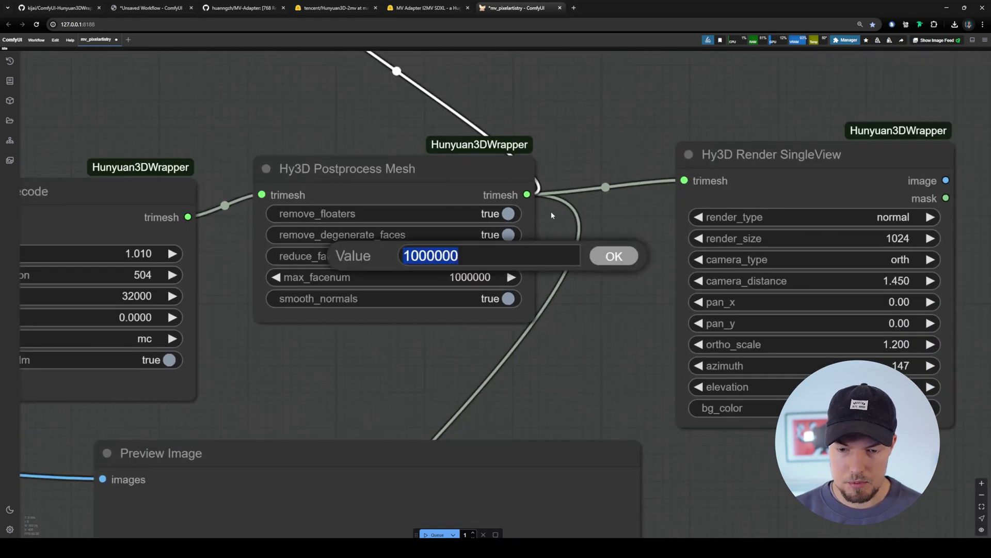
type("50000")
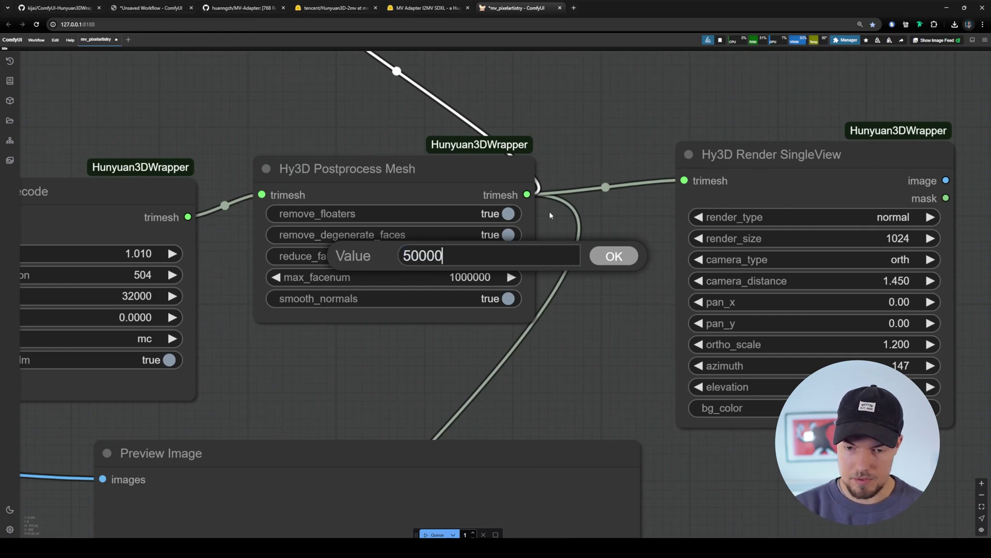
key("Return")
Examine the four statue views and their silhouettes in the MeshGen group's Preview Image and Mask Preview nodes
scroll(465, 233, "right", 5)
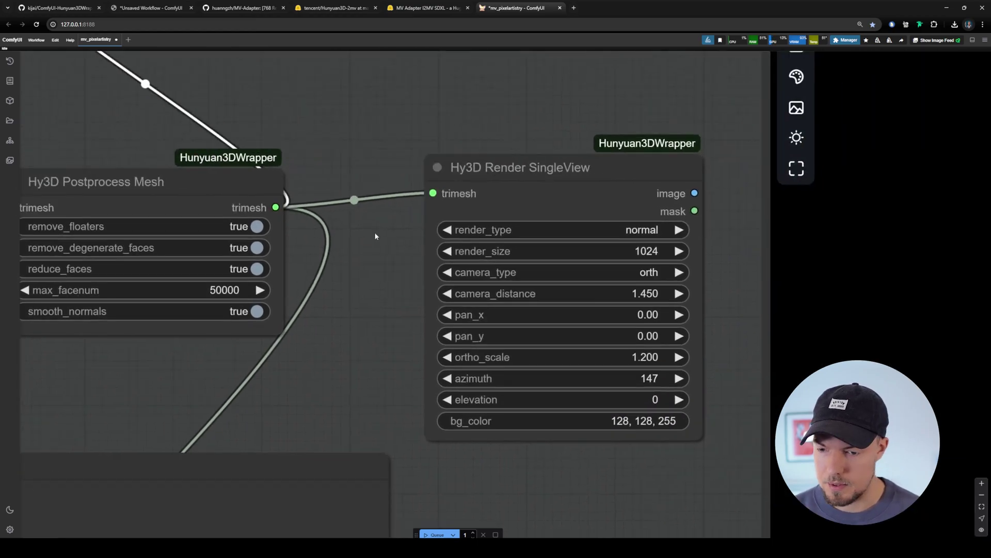
scroll(373, 242, "down", 6)
scroll(607, 472, "up", 3)
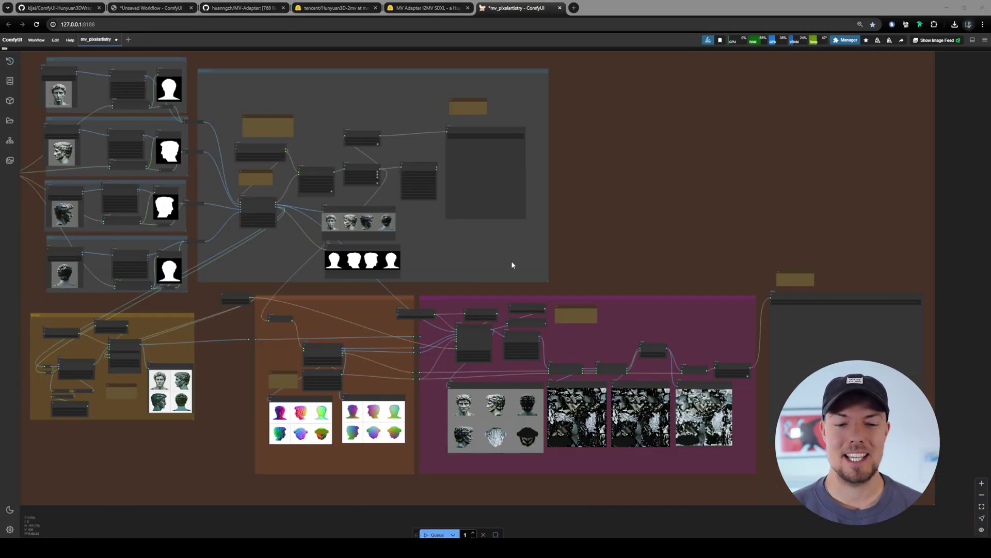
scroll(386, 241, "up", 5)
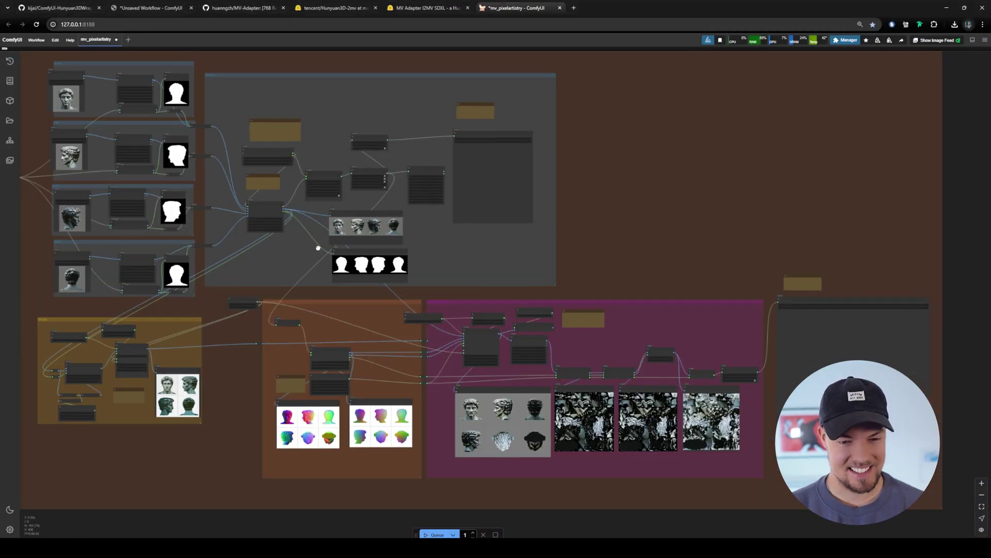
scroll(598, 319, "up", 8)
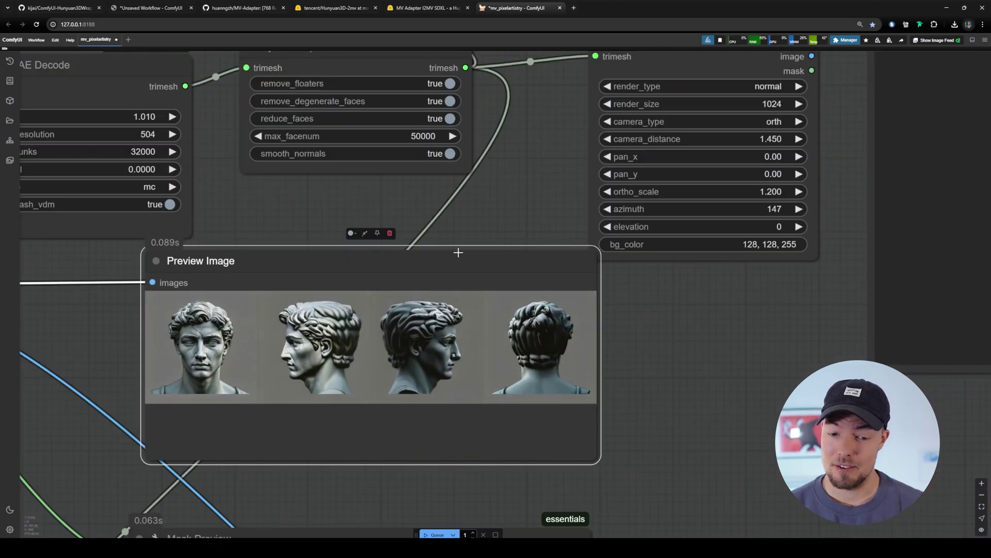
left_click_drag(458, 253, 447, 312)
left_click_drag(738, 392, 708, 268)
scroll(708, 268, "down", 5)
scroll(708, 271, "up", 6)
left_click_drag(200, 295, 381, 287)
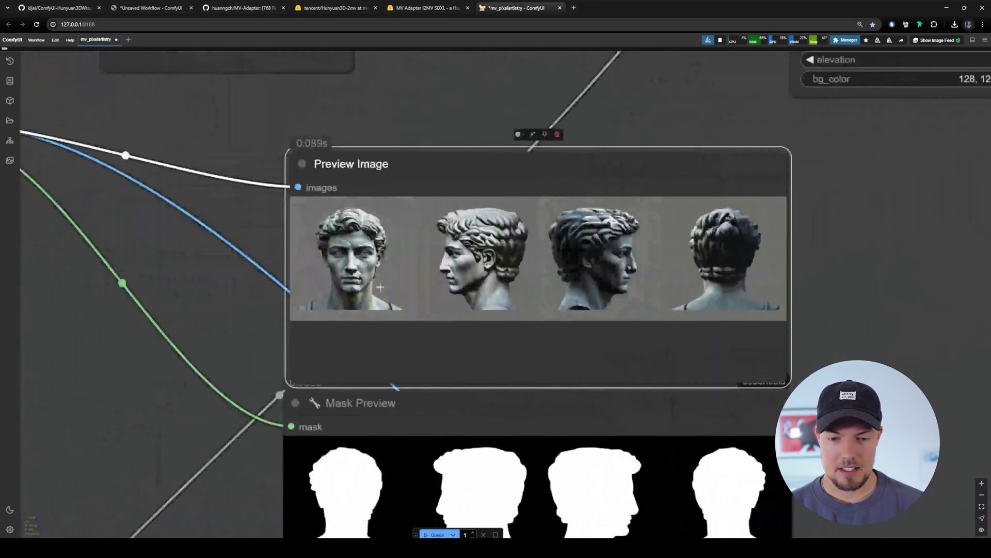
scroll(732, 264, "down", 5)
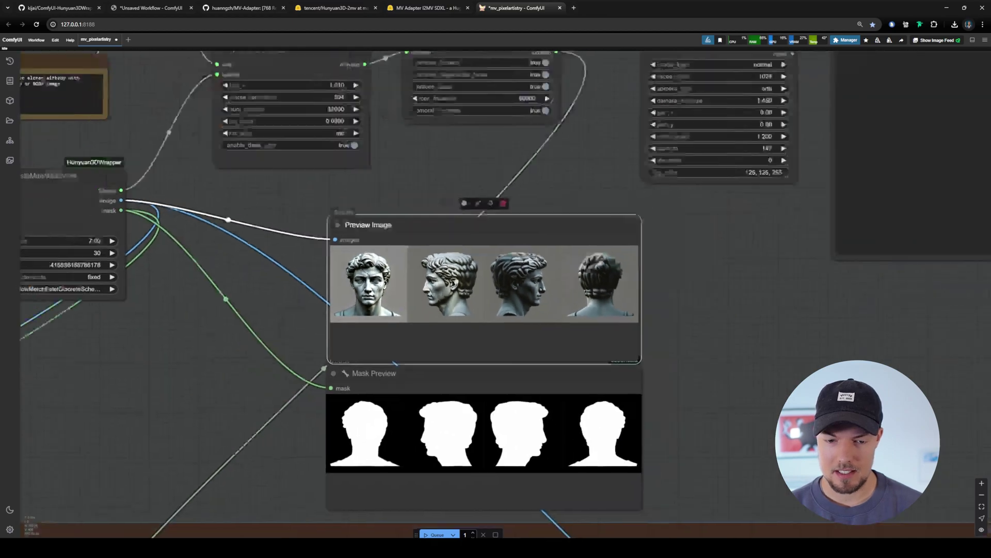
Examine the Hy3DGenerateMeshMultiView settings and follow the mesh nodes to the untextured model's 3D preview
scroll(282, 261, "up", 6)
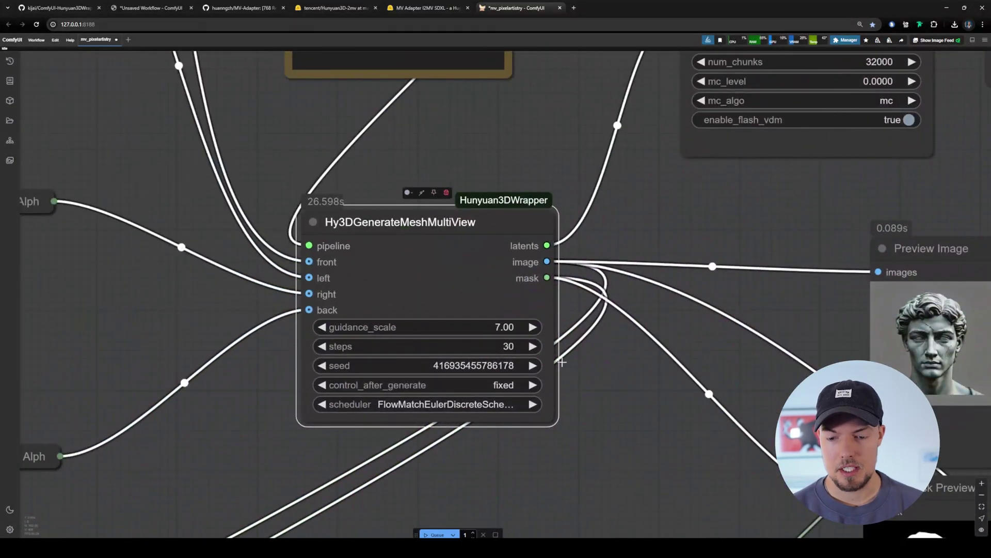
left_click_drag(674, 225, 320, 371)
scroll(320, 372, "down", 7)
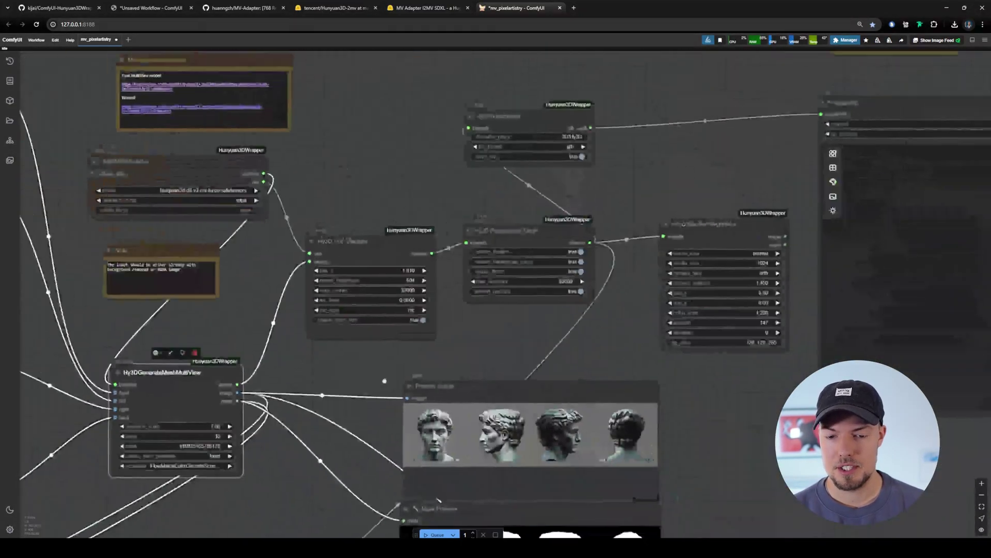
left_click_drag(801, 158, 590, 158)
left_click_drag(904, 166, 774, 157)
scroll(775, 157, "up", 5)
left_click_drag(589, 315, 535, 356)
left_click_drag(778, 338, 734, 289)
scroll(784, 256, "down", 3)
scroll(784, 256, "up", 1)
left_click_drag(486, 330, 542, 311)
Examine the rendered normal maps, the multiview results and the baked and inpainted texture previews
scroll(790, 438, "down", 8)
left_click_drag(796, 444, 784, 147)
left_click_drag(666, 443, 541, 217)
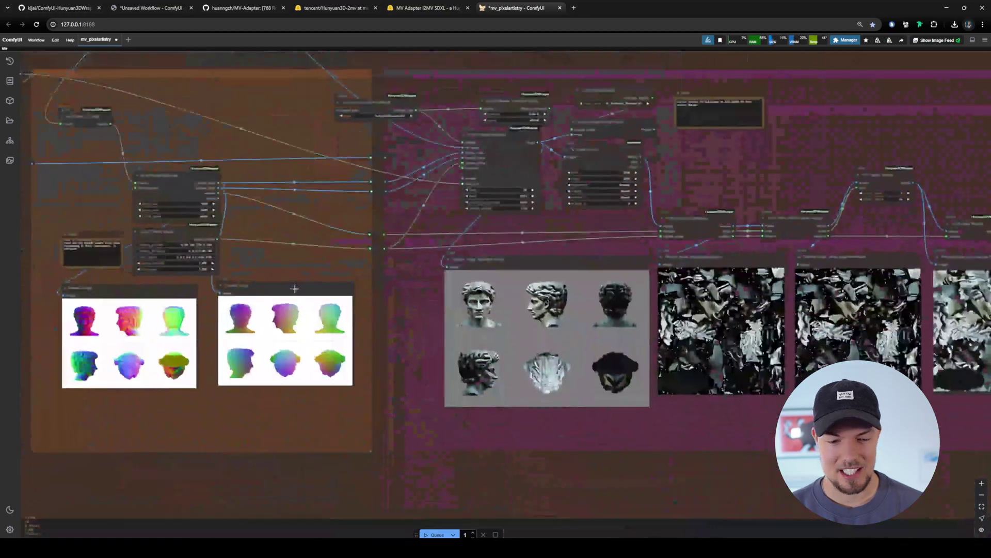
scroll(294, 288, "up", 8)
left_click_drag(744, 227, 407, 219)
mouse_move(594, 279)
left_mouse_down()
mouse_move(474, 271)
mouse_move(438, 242)
left_mouse_up()
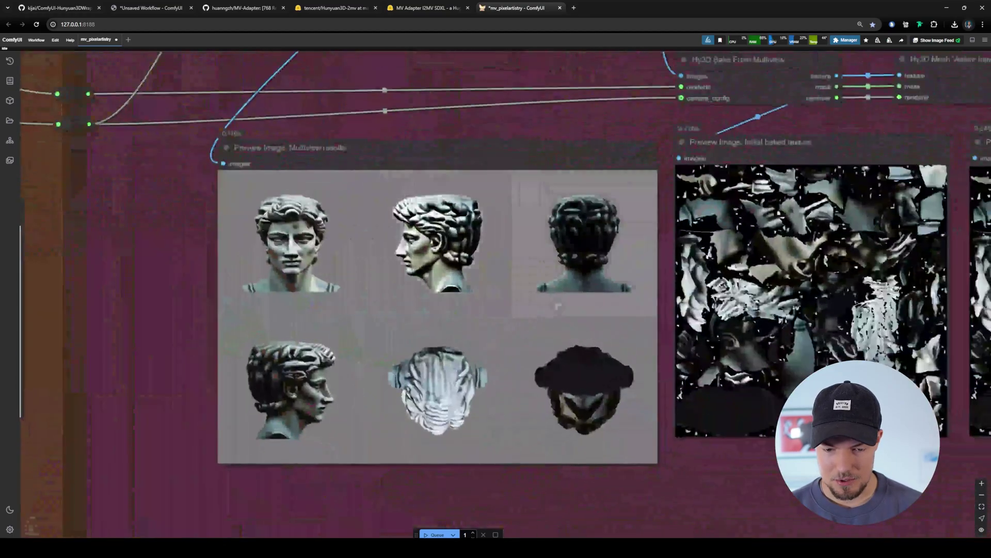
scroll(438, 336, "down", 5)
left_click_drag(717, 172, 248, 228)
left_click_drag(713, 212, 266, 202)
left_click_drag(573, 258, 579, 303)
Inspect the textured statue head from several angles in the final 3D preview
scroll(482, 272, "down", 5)
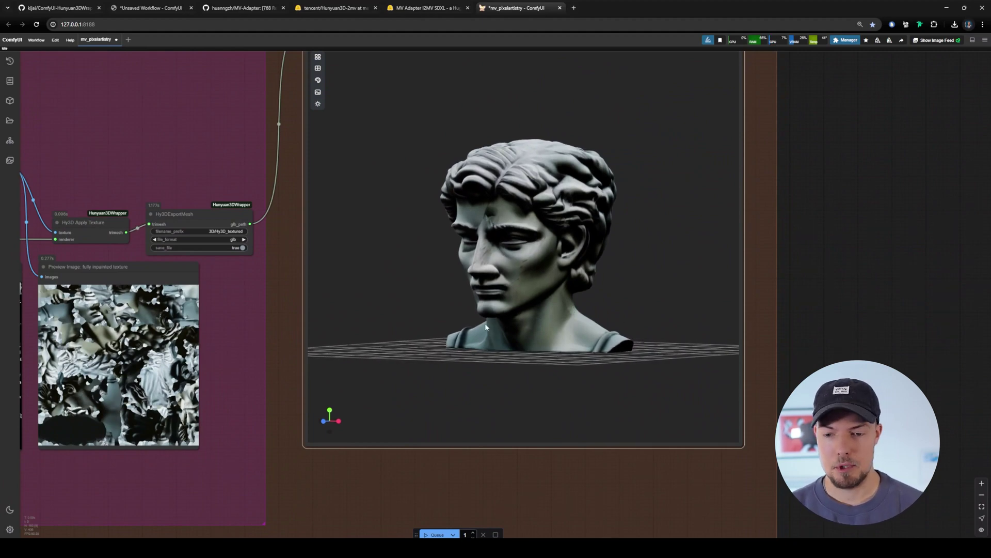
left_click_drag(485, 327, 284, 128)
left_click_drag(605, 251, 554, 263)
scroll(547, 264, "up", 5)
left_click_drag(465, 263, 378, 209)
scroll(204, 106, "down", 5)
left_click_drag(217, 118, 565, 197)
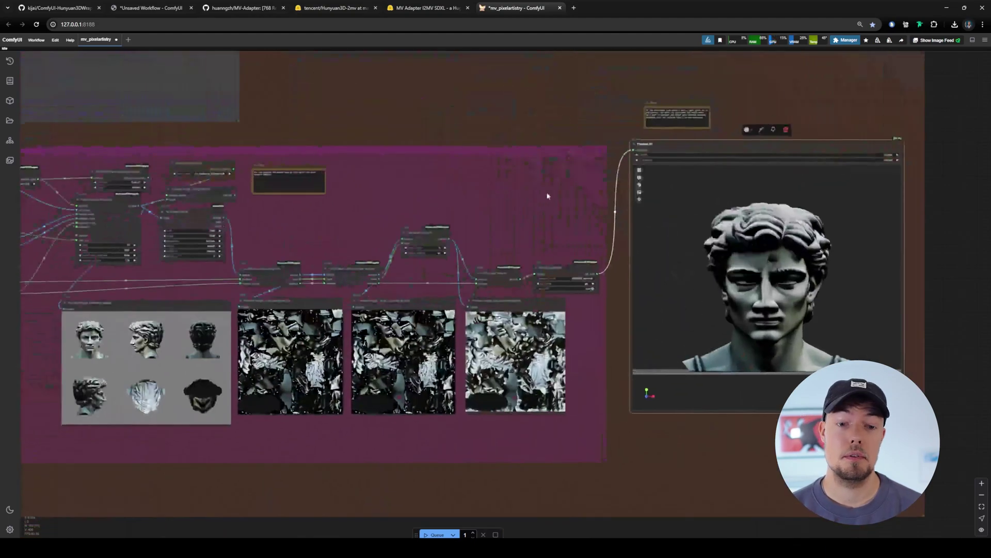
Review the MV-Adapter multi-view groups and their layout beside the Hunyuan3D group across the whole workflow
scroll(554, 196, "down", 7)
left_click_drag(99, 62, 814, 319)
left_click_drag(254, 222, 605, 161)
left_click_drag(482, 297, 474, 260)
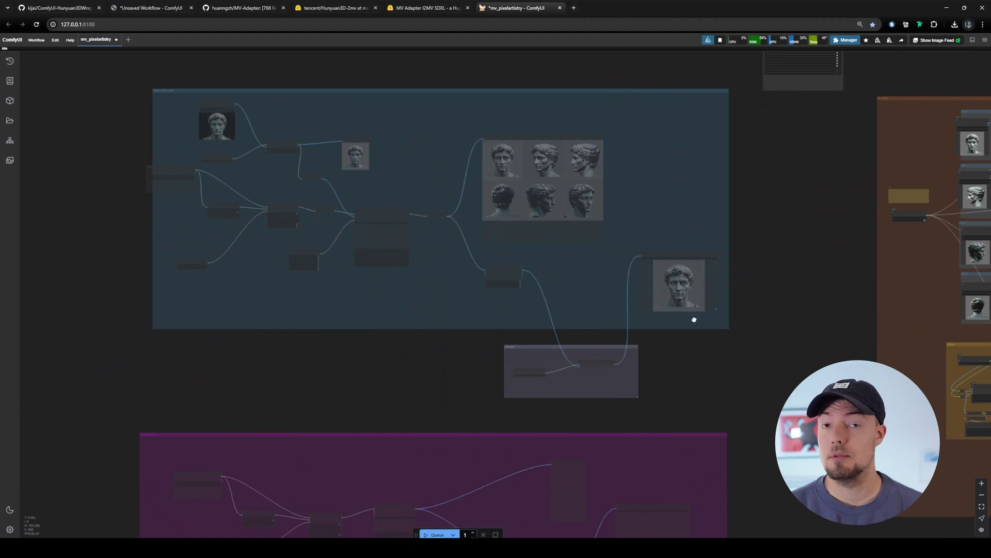
scroll(682, 289, "up", 2)
left_click_drag(770, 228, 637, 276)
scroll(640, 273, "down", 1)
left_click_drag(671, 245, 621, 228)
scroll(705, 232, "down", 4)
left_click_drag(708, 266, 616, 164)
scroll(413, 329, "down", 5)
left_click_drag(720, 339, 654, 317)
scroll(654, 317, "up", 4)
scroll(655, 320, "up", 2)
scroll(557, 367, "down", 3)
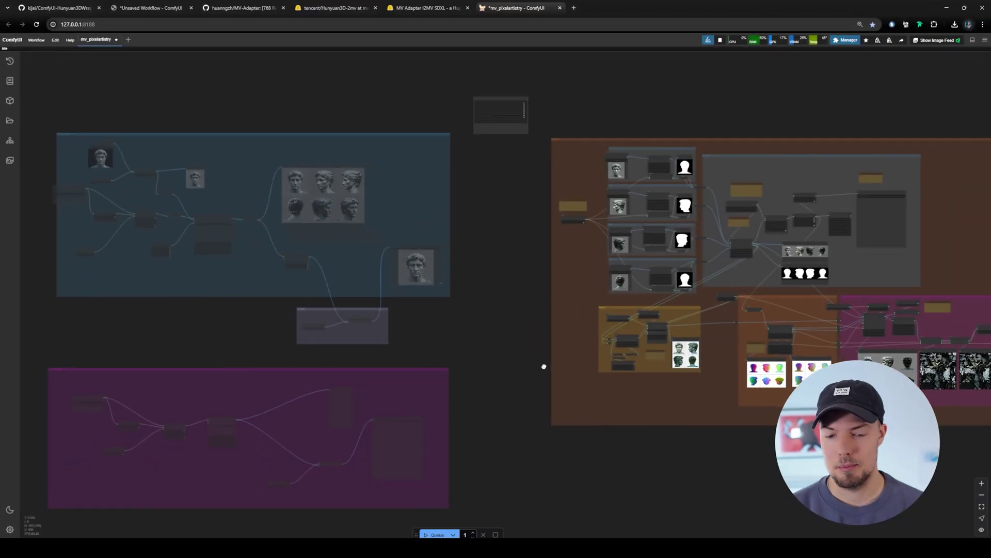
scroll(594, 265, "down", 2)
scroll(594, 265, "down", 4)
left_click_drag(618, 324, 677, 484)
scroll(522, 395, "up", 15)
left_click_drag(522, 258, 509, 324)
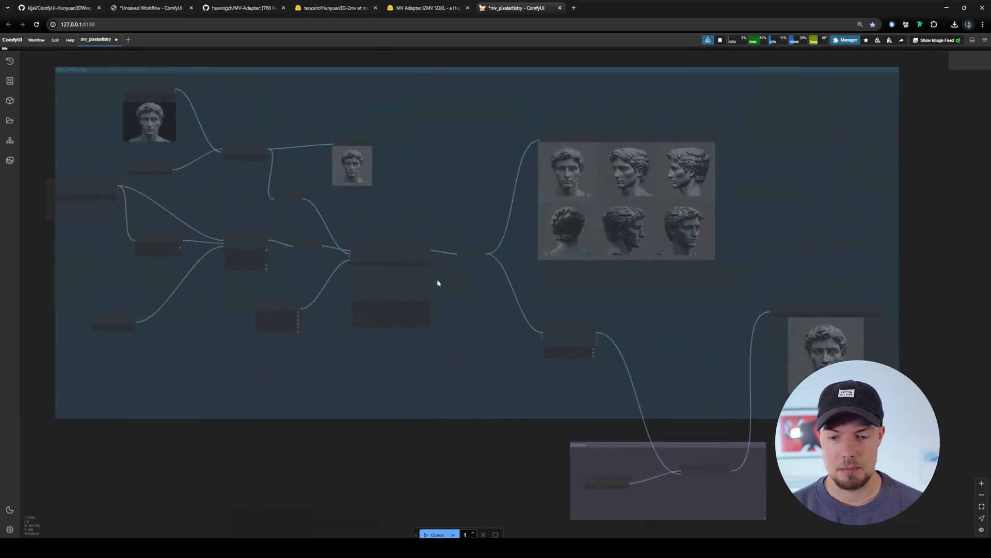
scroll(438, 283, "down", 5)
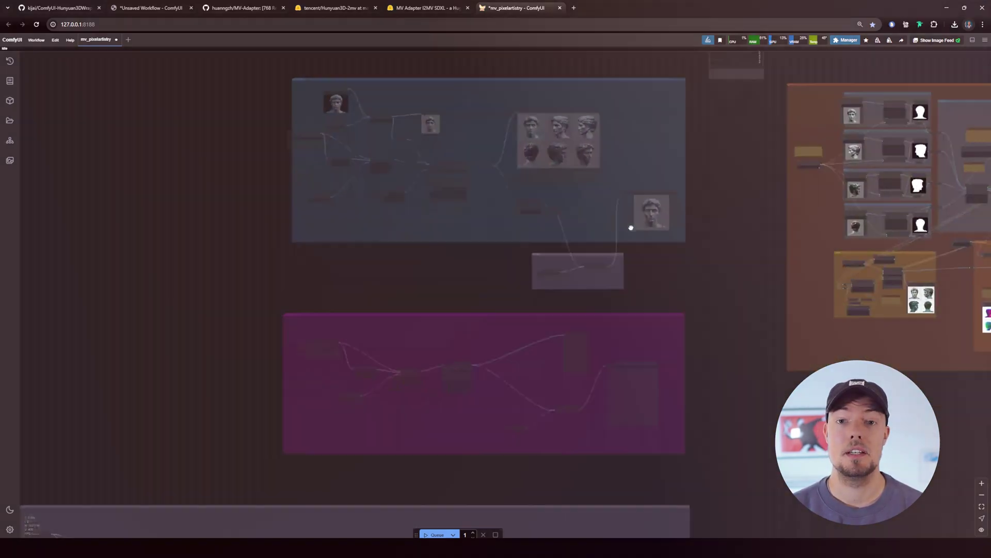